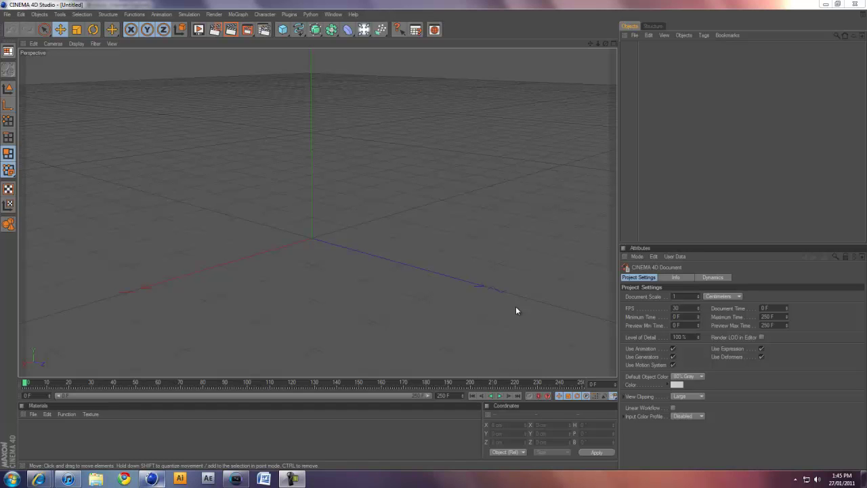
# Switch back to the empty CINEMA 4D project, activate Model mode, and dismiss the system notification.
pyautogui.hotkey('alt', 'Tab')
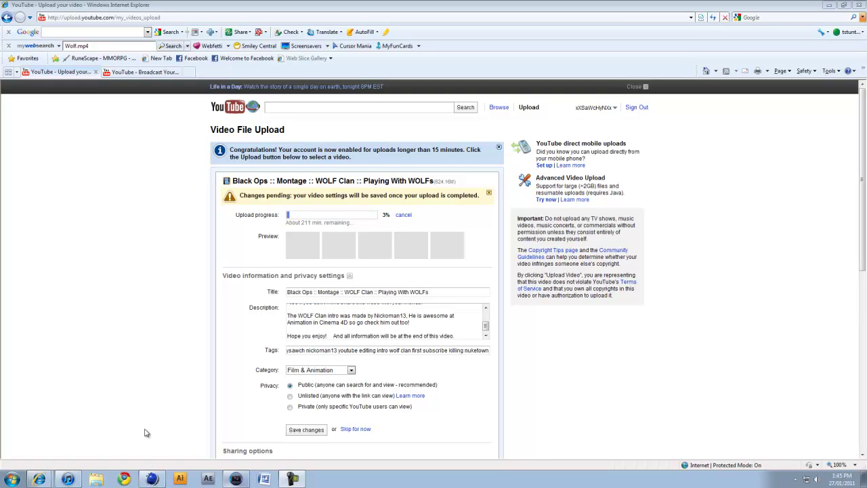
pyautogui.click(152, 480)
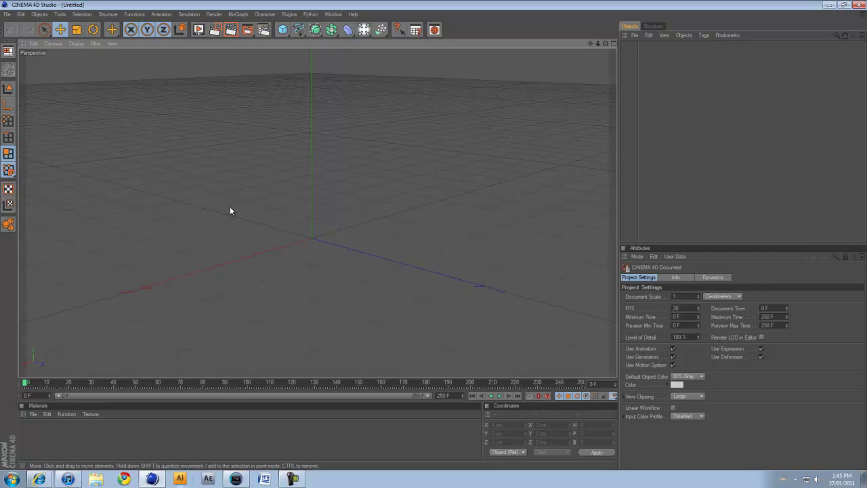
pyautogui.click(8, 88)
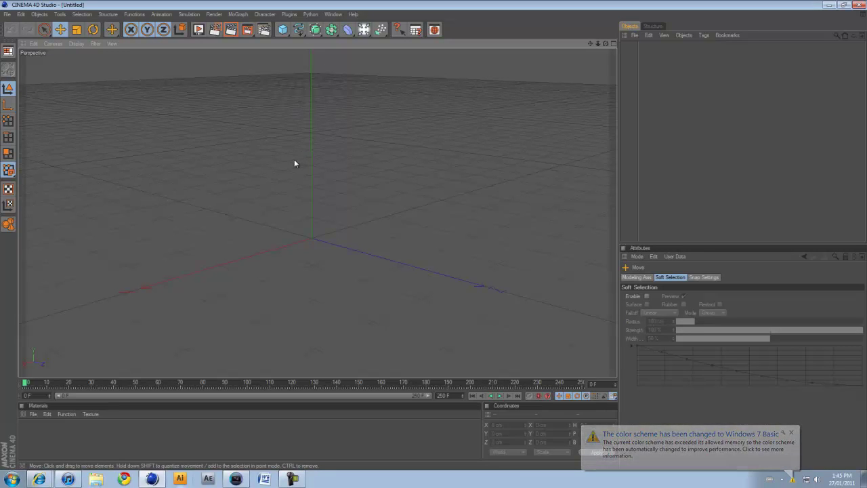
pyautogui.click(791, 433)
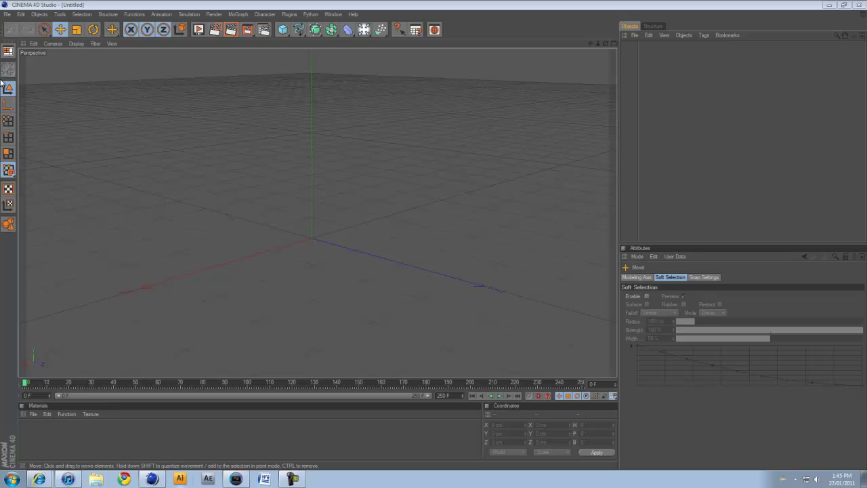
pyautogui.click(49, 31)
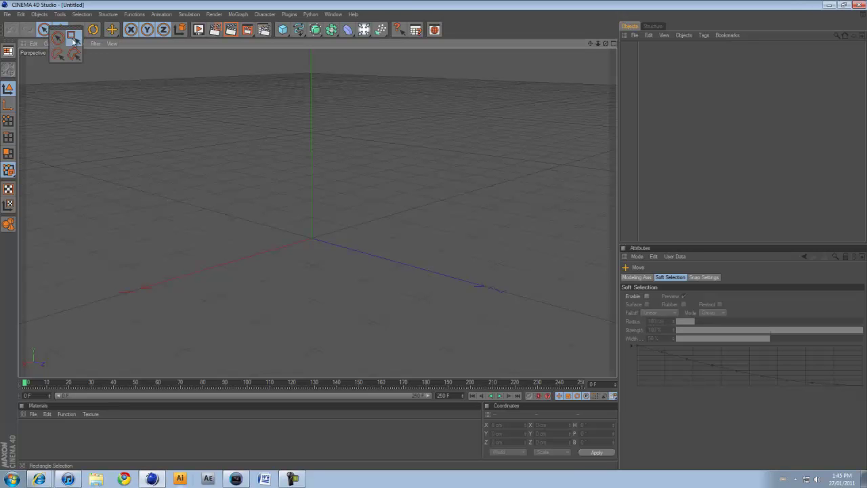
pyautogui.click(57, 38)
pyautogui.click(45, 31)
pyautogui.click(113, 88)
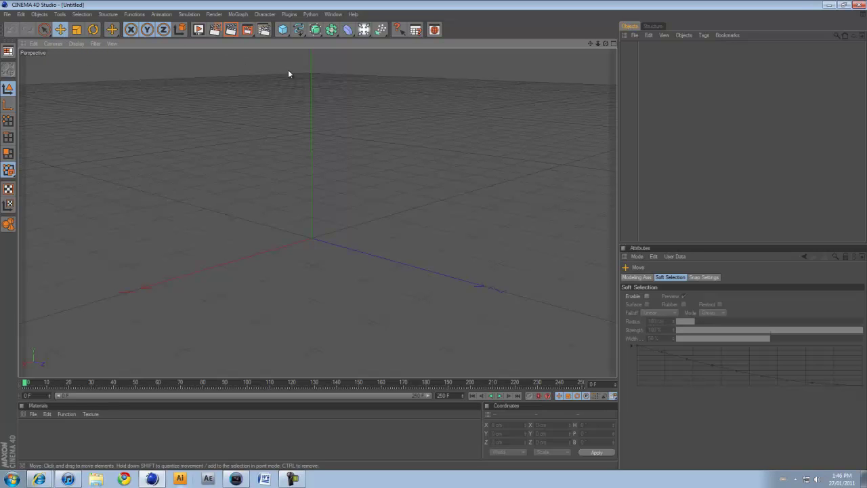
# Add a cube primitive and move it to about X -35, Y 21, Z -19 cm.
pyautogui.click(283, 32)
pyautogui.click(293, 40)
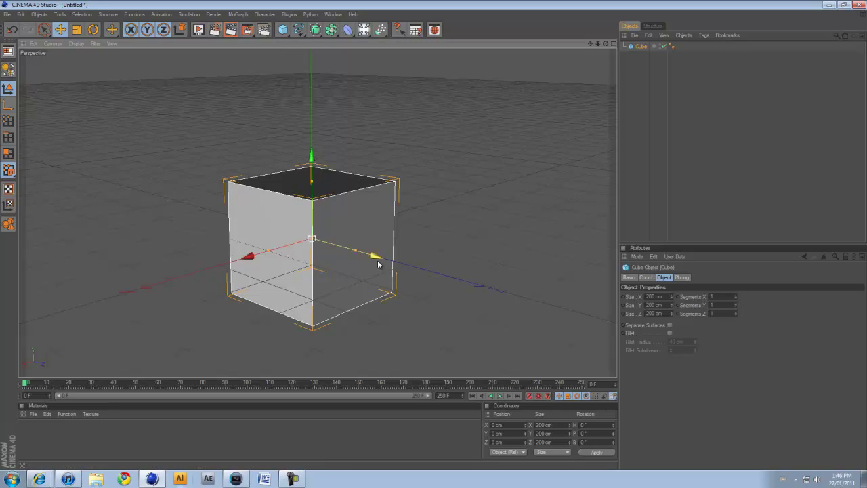
pyautogui.moveTo(377, 260)
pyautogui.mouseDown()
pyautogui.moveTo(467, 258)
pyautogui.moveTo(377, 263)
pyautogui.mouseUp()
pyautogui.moveTo(247, 255); pyautogui.dragTo(282, 223)
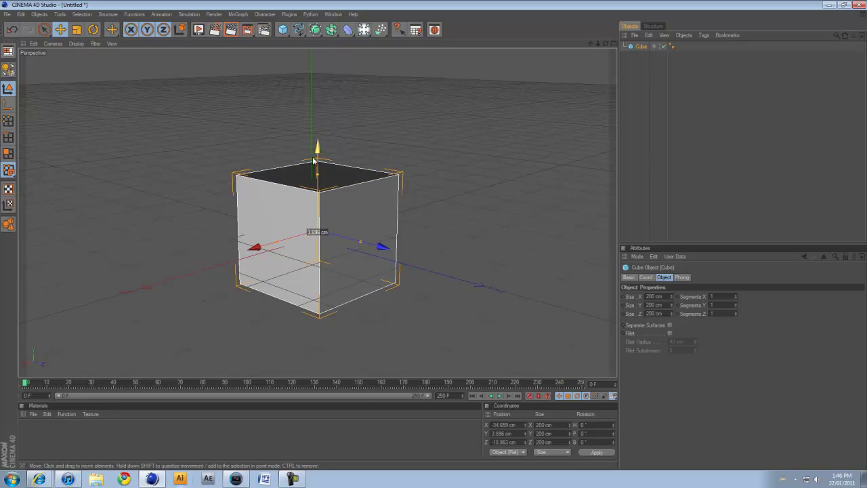
pyautogui.moveTo(317, 149); pyautogui.dragTo(435, 237)
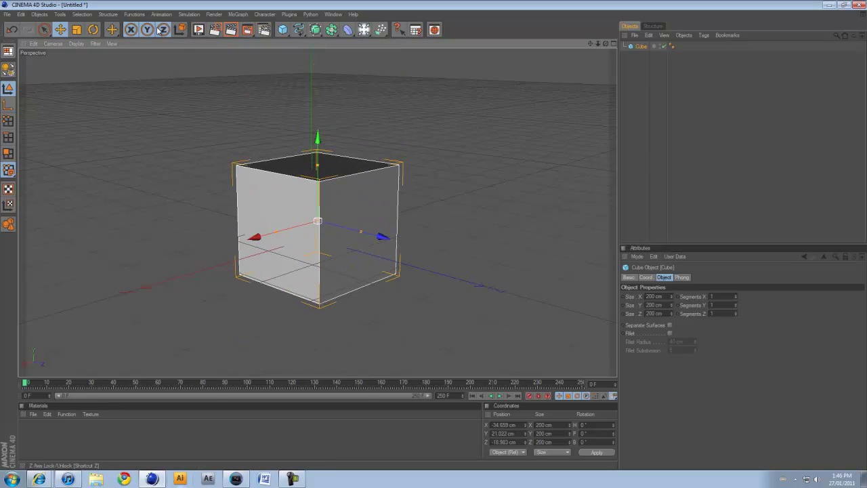
# Scale the cube uniformly to about 286 cm on each side.
pyautogui.click(77, 31)
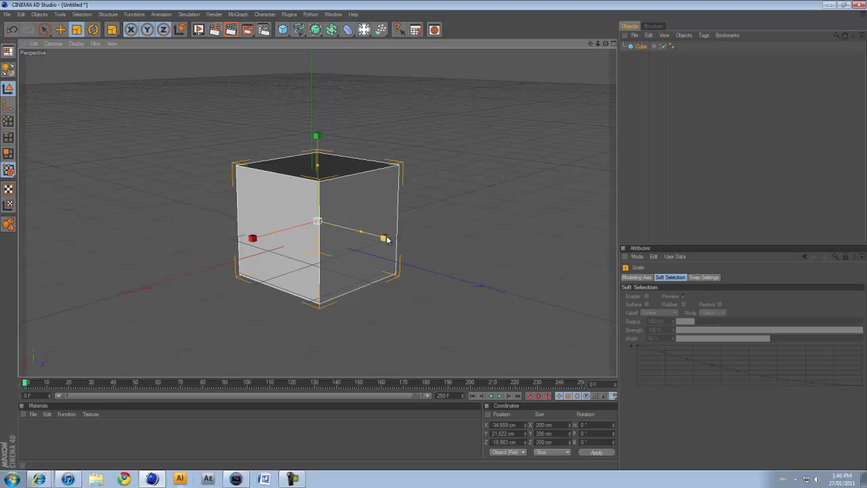
pyautogui.moveTo(383, 238); pyautogui.dragTo(404, 239)
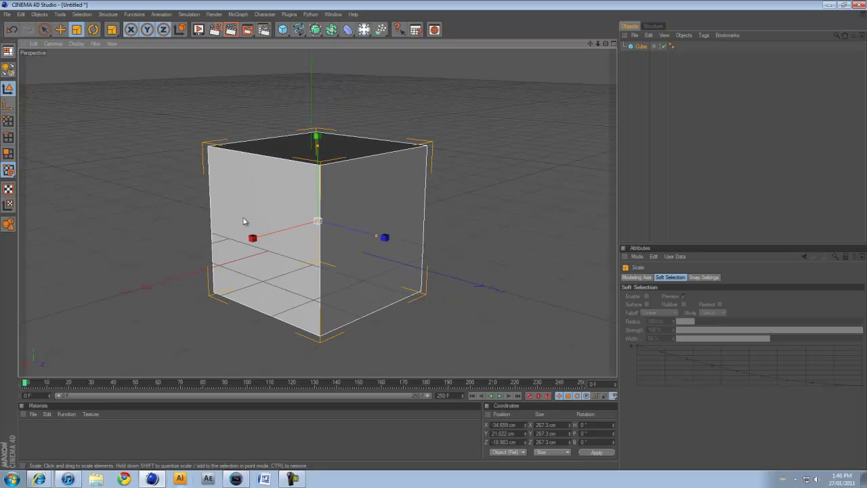
pyautogui.moveTo(252, 239); pyautogui.dragTo(420, 238)
pyautogui.moveTo(295, 157); pyautogui.dragTo(311, 138)
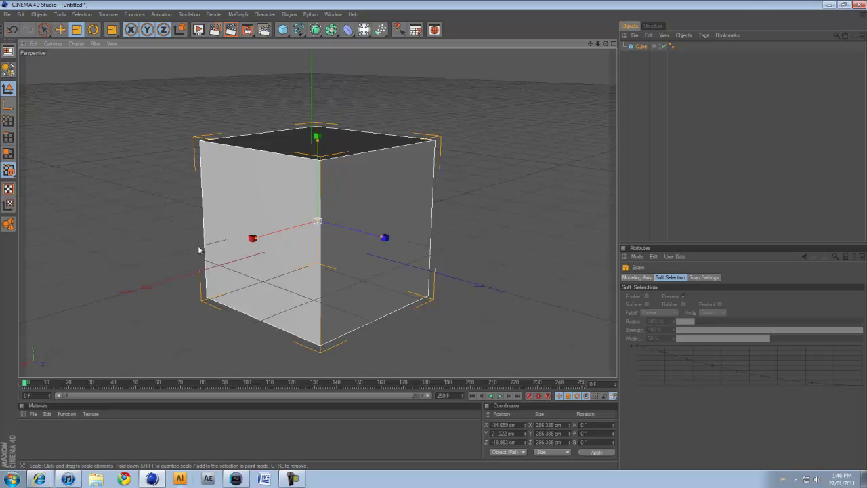
# Set the cube's size to about 269 × 177 × 181 cm and its segments to 10 in X, 6 in Y and 6 in Z.
pyautogui.click(639, 46)
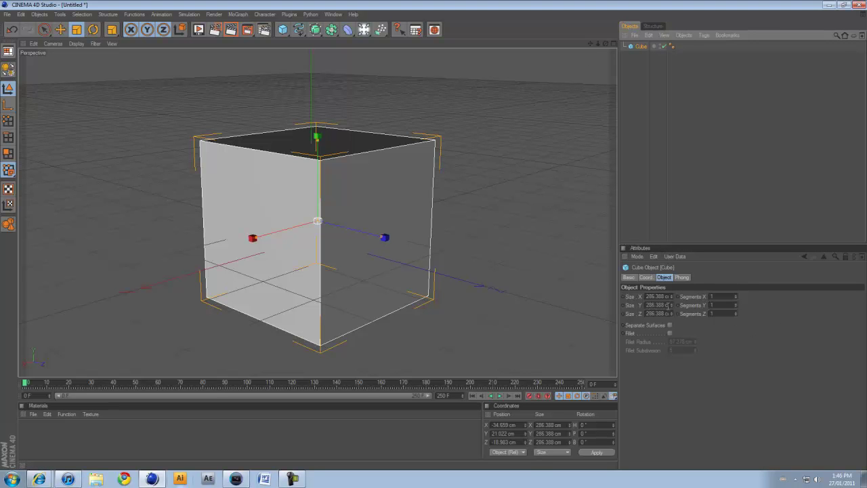
pyautogui.moveTo(672, 296)
pyautogui.mouseDown()
pyautogui.moveTo(667, 351)
pyautogui.moveTo(672, 305)
pyautogui.mouseUp()
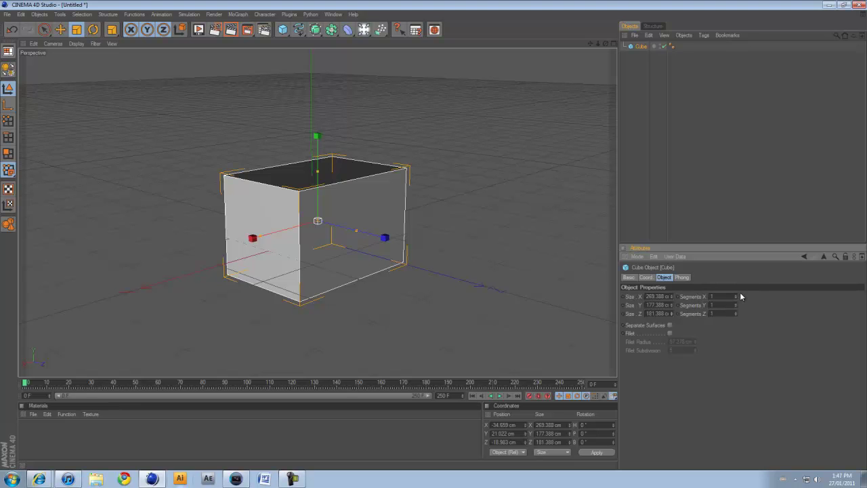
pyautogui.moveTo(735, 295); pyautogui.dragTo(736, 299)
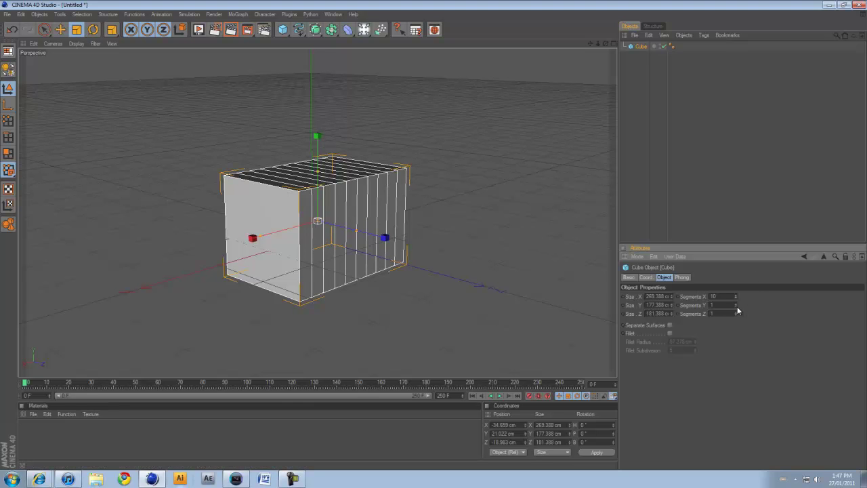
pyautogui.moveTo(736, 305); pyautogui.dragTo(735, 314)
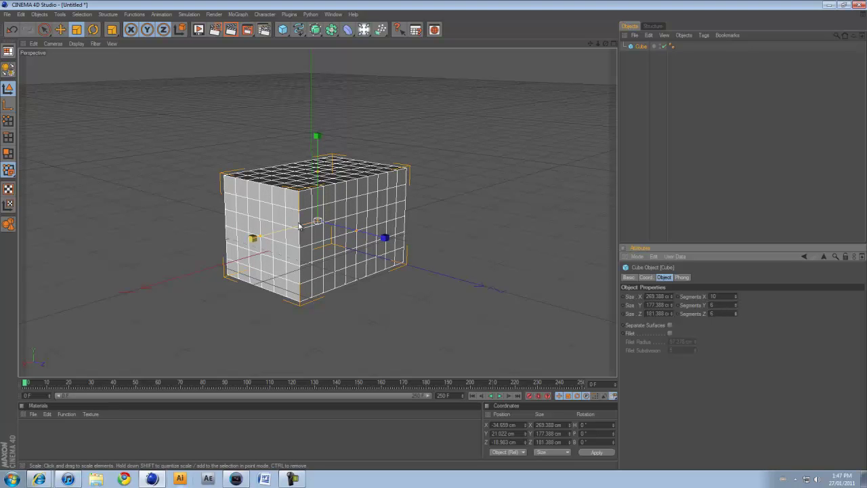
# Enable the cube's fillet and set its radius to 15 cm.
pyautogui.click(671, 334)
pyautogui.moveTo(695, 341); pyautogui.dragTo(697, 339)
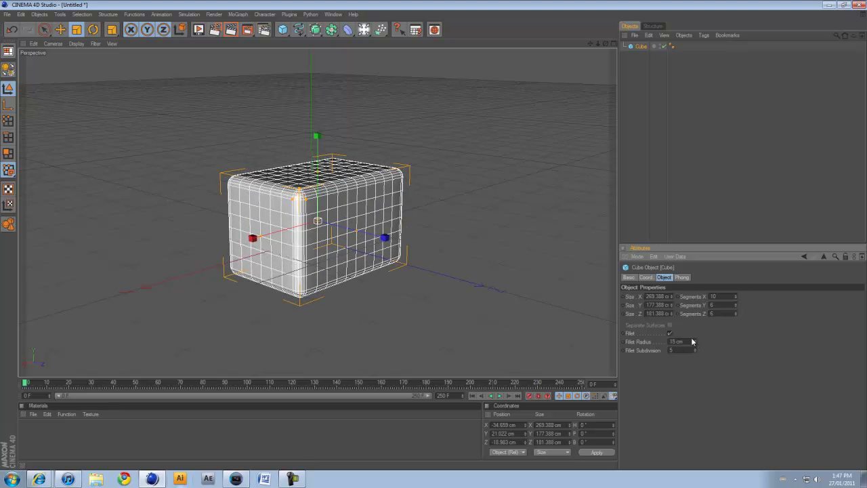
# Rotate the cube freely about all three axes, ending at a heading of about -729° and a pitch of about 206°.
pyautogui.click(94, 30)
pyautogui.moveTo(324, 232); pyautogui.dragTo(220, 214)
pyautogui.moveTo(277, 205); pyautogui.dragTo(354, 178)
pyautogui.moveTo(352, 237); pyautogui.dragTo(317, 239)
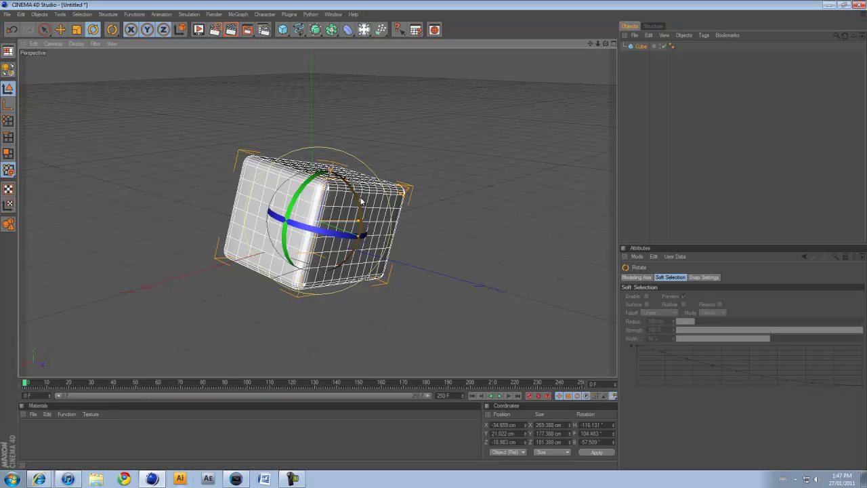
pyautogui.moveTo(360, 200); pyautogui.dragTo(342, 227)
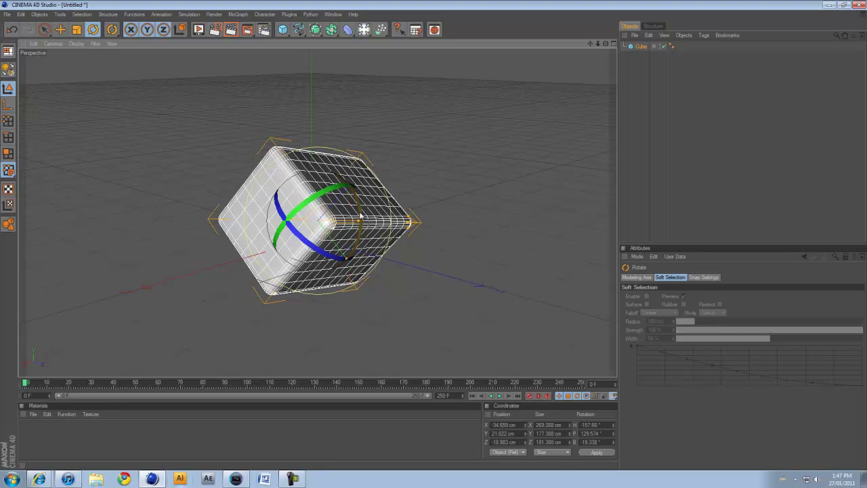
pyautogui.moveTo(325, 229); pyautogui.dragTo(296, 185)
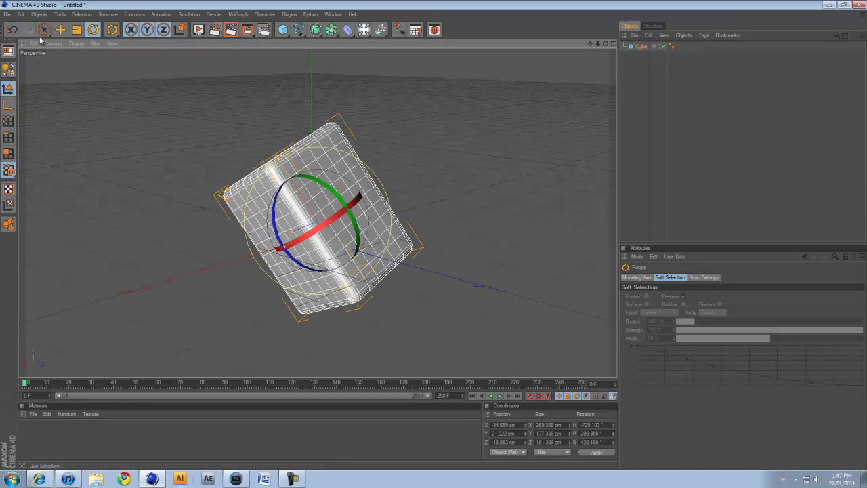
# Make the cube editable and shift its object axis to about Y 6 cm and Z -11 cm without moving the mesh.
pyautogui.press('e')
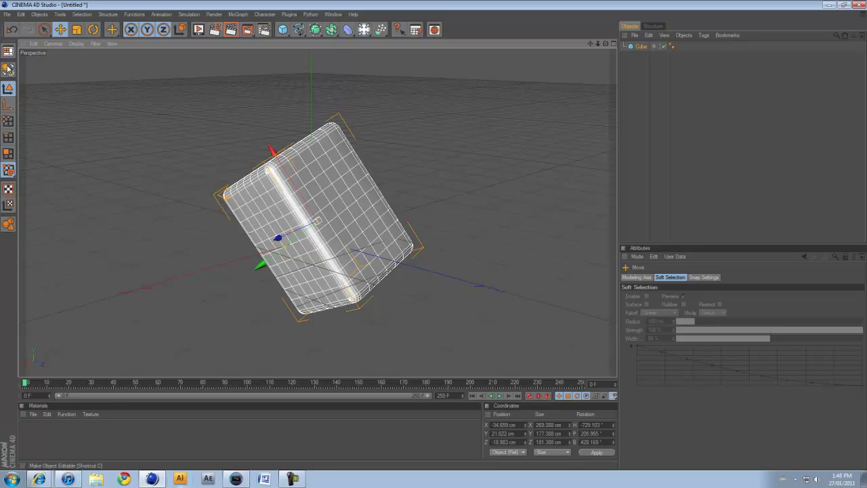
pyautogui.click(9, 69)
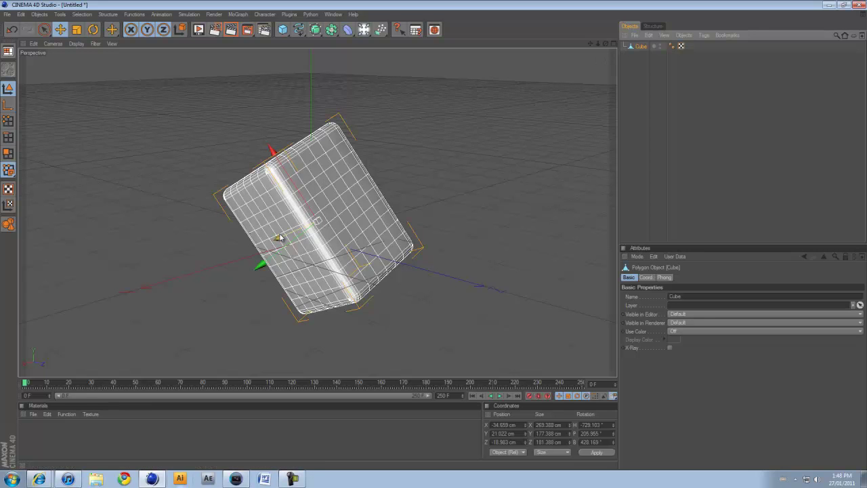
pyautogui.click(9, 105)
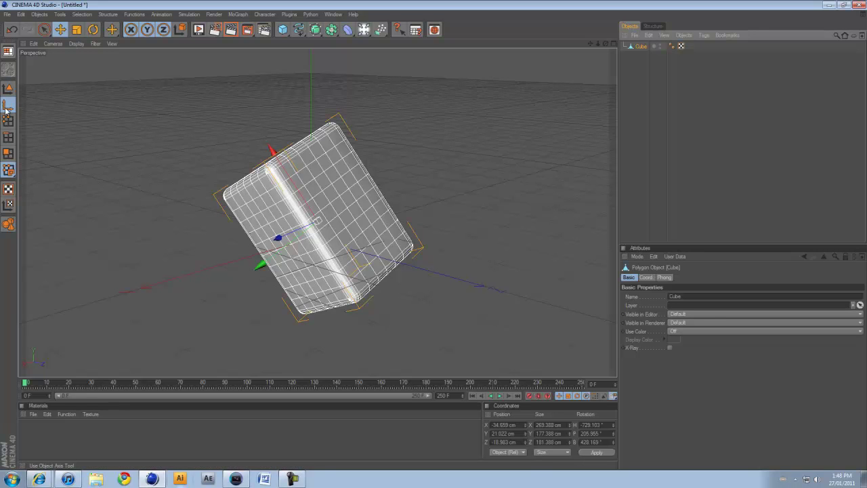
pyautogui.moveTo(272, 151); pyautogui.dragTo(236, 94)
pyautogui.moveTo(434, 233); pyautogui.dragTo(436, 241)
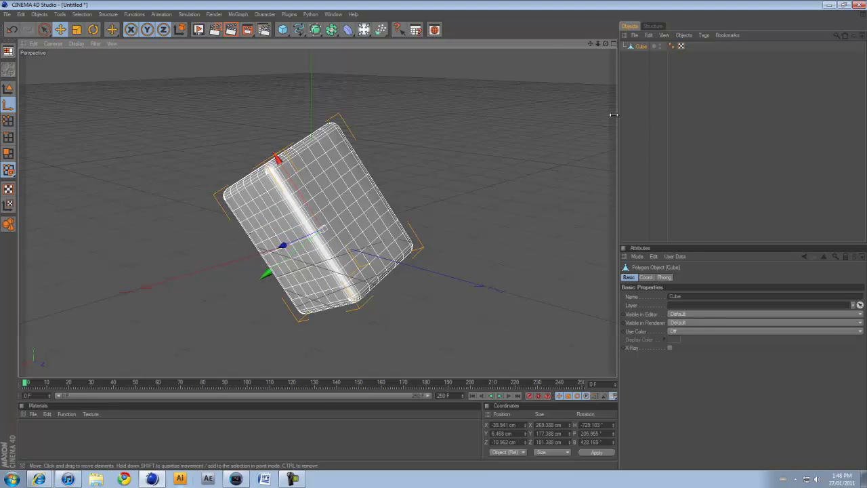
# In point mode, move a single point near the upper corner of the cube's end face to about X 163, Y 25, Z 50 cm.
pyautogui.moveTo(607, 45); pyautogui.dragTo(432, 234)
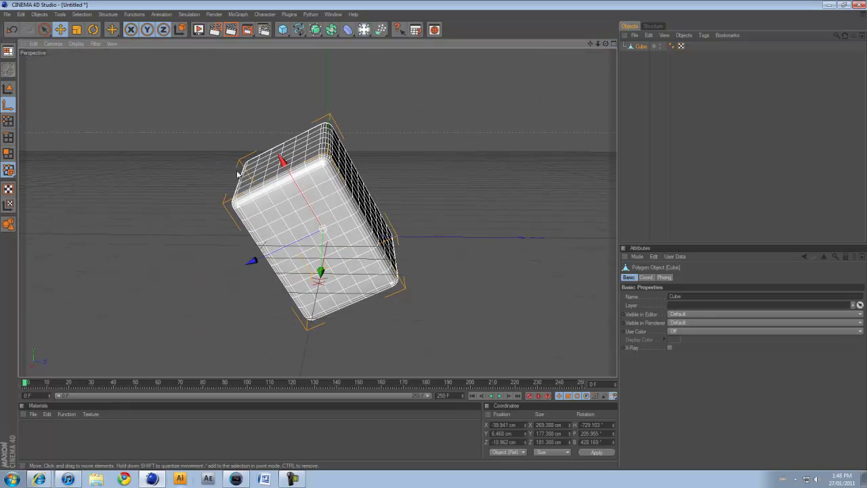
pyautogui.click(9, 120)
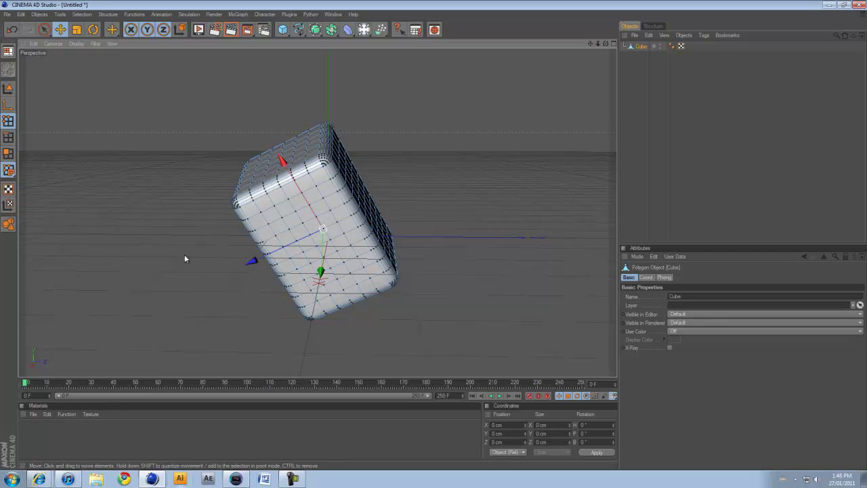
pyautogui.click(254, 177)
pyautogui.moveTo(245, 159); pyautogui.dragTo(434, 236)
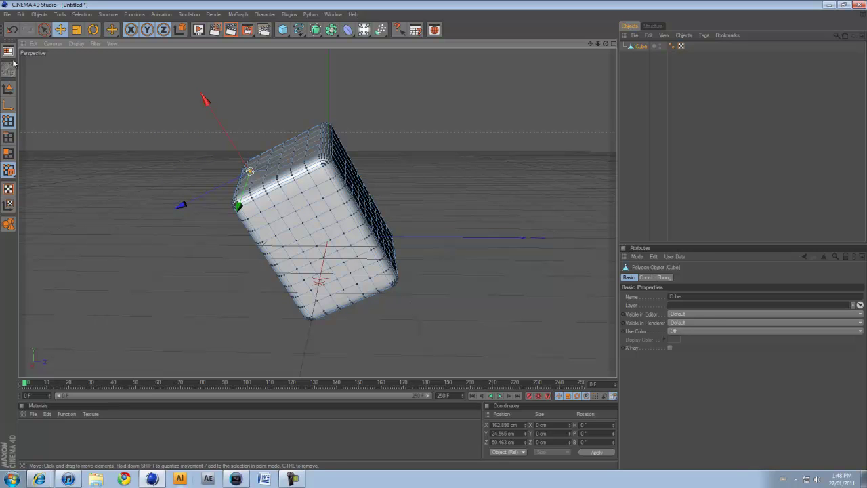
# Live-select points across several cube faces and shift them together along X and Y to about X 18.5, Y 2.7 cm.
pyautogui.moveTo(47, 31); pyautogui.dragTo(59, 39)
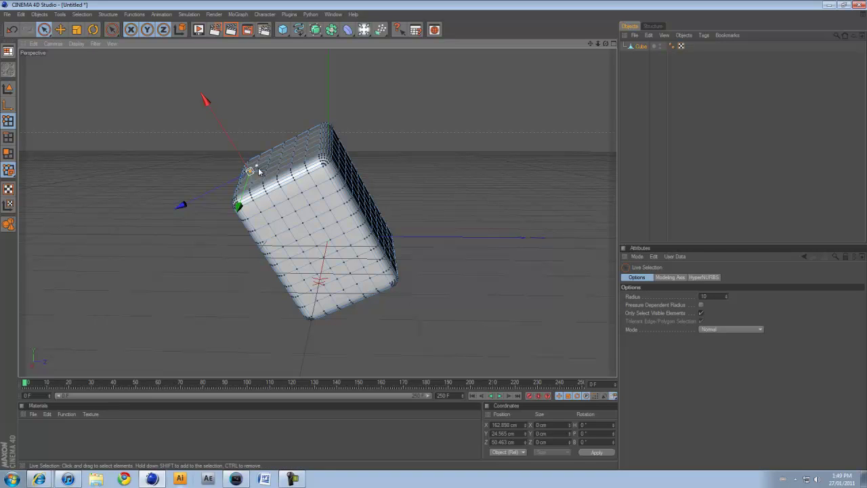
pyautogui.moveTo(306, 169); pyautogui.dragTo(327, 168)
pyautogui.moveTo(288, 137); pyautogui.dragTo(267, 202)
pyautogui.moveTo(282, 265); pyautogui.dragTo(309, 312)
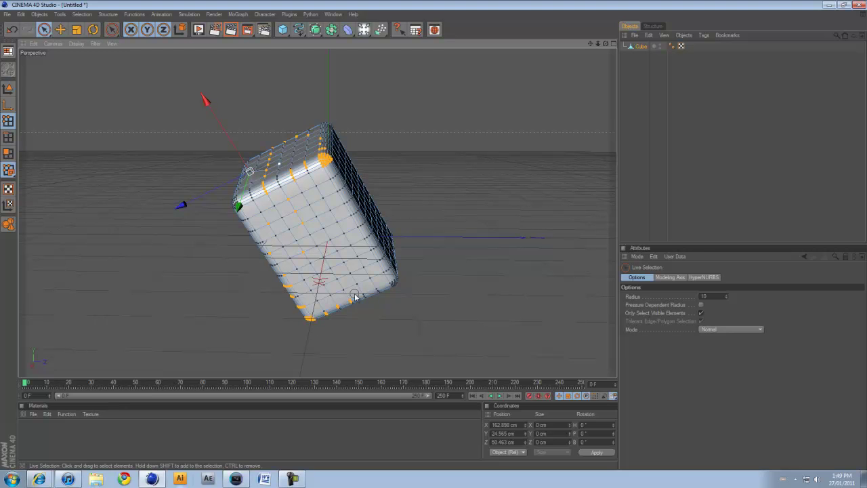
pyautogui.moveTo(342, 199)
pyautogui.mouseDown()
pyautogui.moveTo(316, 146)
pyautogui.moveTo(434, 239)
pyautogui.moveTo(310, 176)
pyautogui.mouseUp()
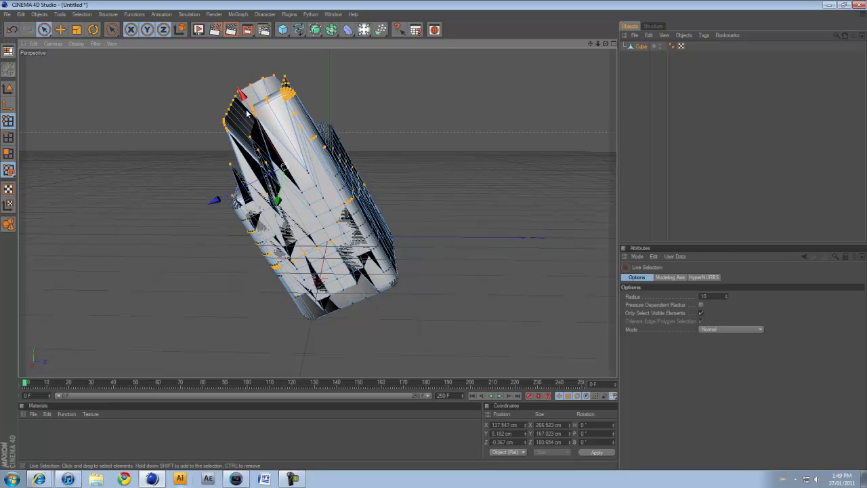
pyautogui.moveTo(242, 96); pyautogui.dragTo(434, 237)
pyautogui.moveTo(317, 266); pyautogui.dragTo(434, 234)
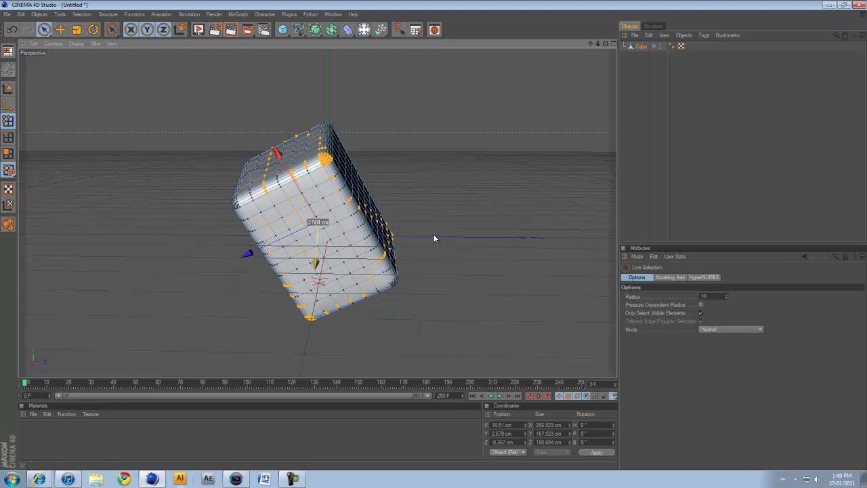
# In edge mode, pull edges out of the cube's front and upper faces into bulges, then live-select a band of edges around its middle.
pyautogui.click(9, 137)
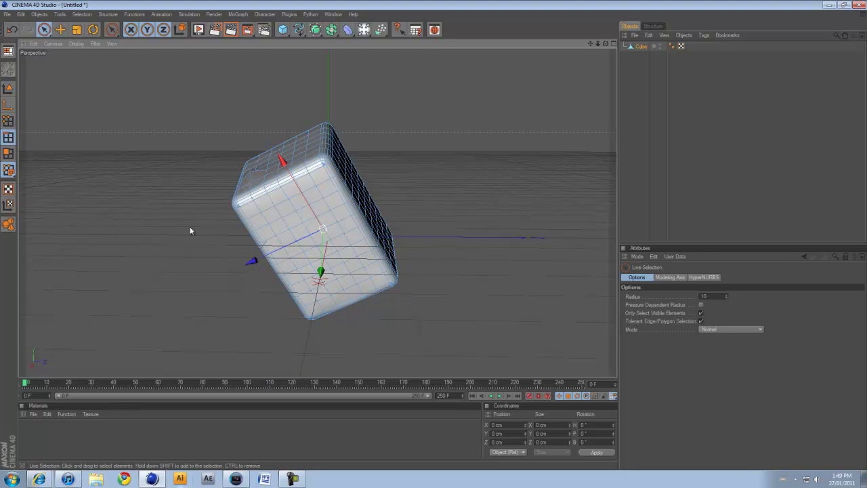
pyautogui.click(291, 213)
pyautogui.moveTo(291, 251); pyautogui.dragTo(434, 235)
pyautogui.click(290, 164)
pyautogui.moveTo(236, 92); pyautogui.dragTo(435, 236)
pyautogui.click(191, 246)
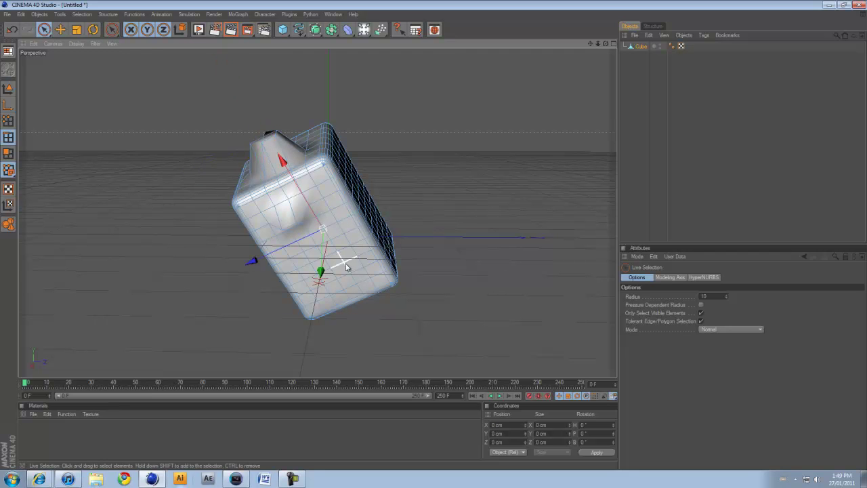
pyautogui.moveTo(336, 201)
pyautogui.mouseDown()
pyautogui.moveTo(349, 169)
pyautogui.moveTo(279, 258)
pyautogui.moveTo(275, 298)
pyautogui.mouseUp()
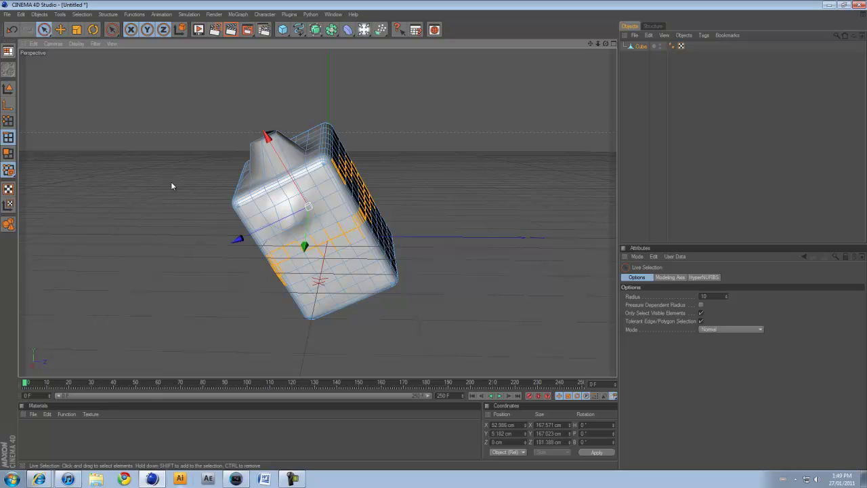
# In polygon mode, pull polygons on the lower part of the cube's front face outward into a second bulge and clear the selection.
pyautogui.click(9, 153)
pyautogui.click(339, 240)
pyautogui.moveTo(343, 284)
pyautogui.mouseDown()
pyautogui.moveTo(434, 240)
pyautogui.moveTo(434, 226)
pyautogui.moveTo(432, 237)
pyautogui.mouseUp()
pyautogui.moveTo(320, 269); pyautogui.dragTo(312, 267)
pyautogui.click(402, 213)
pyautogui.moveTo(316, 188); pyautogui.dragTo(321, 150)
pyautogui.click(364, 103)
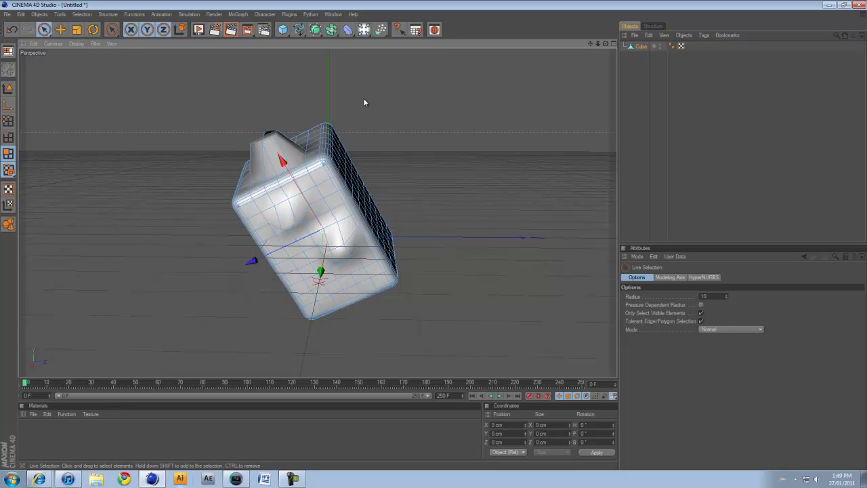
# Return to model mode, deselect the cube and preview a render of the perspective view.
pyautogui.click(7, 88)
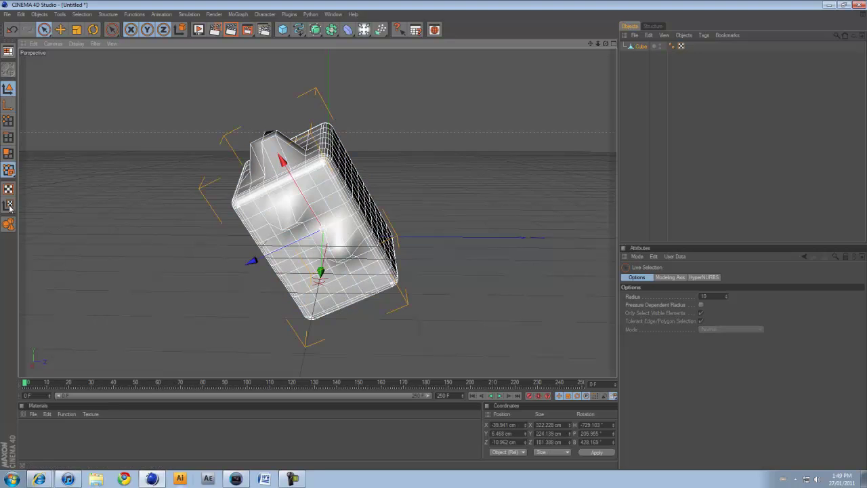
pyautogui.click(169, 209)
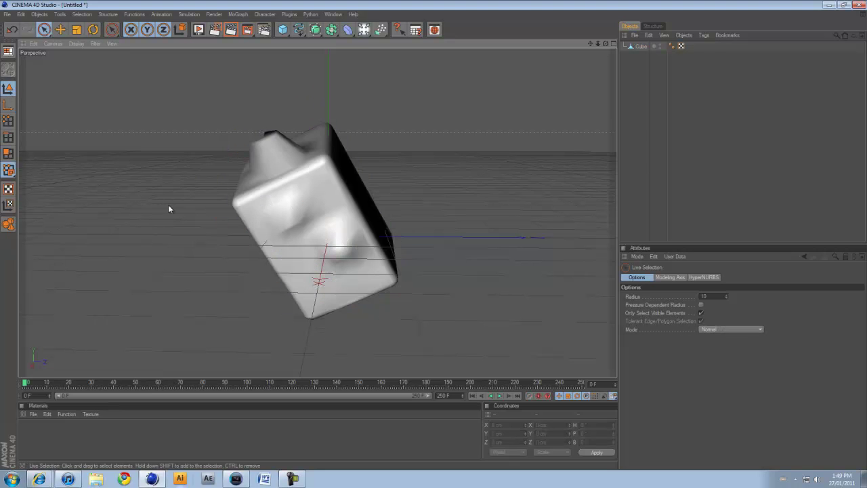
pyautogui.click(199, 29)
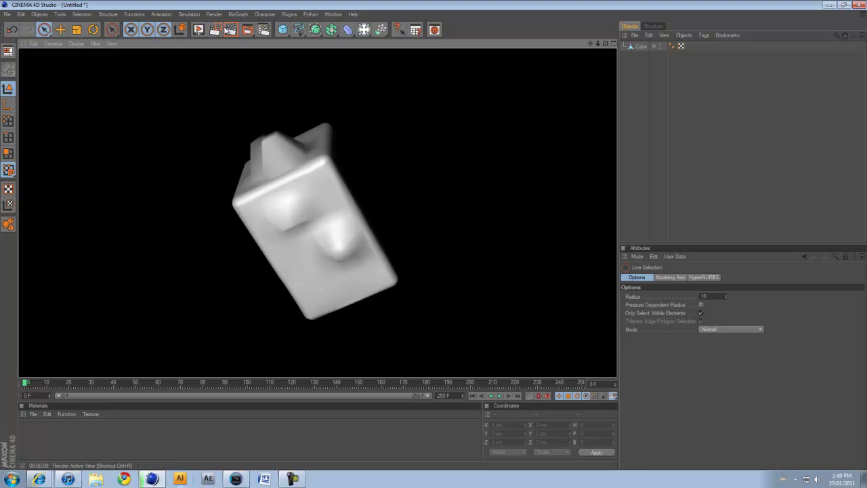
pyautogui.click(169, 70)
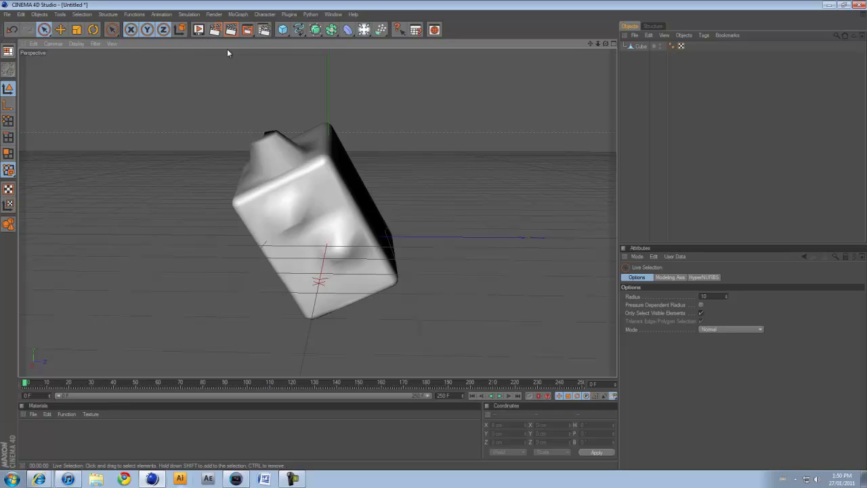
# Render only a rectangular region of the perspective view that encloses the deformed cube.
pyautogui.click(217, 16)
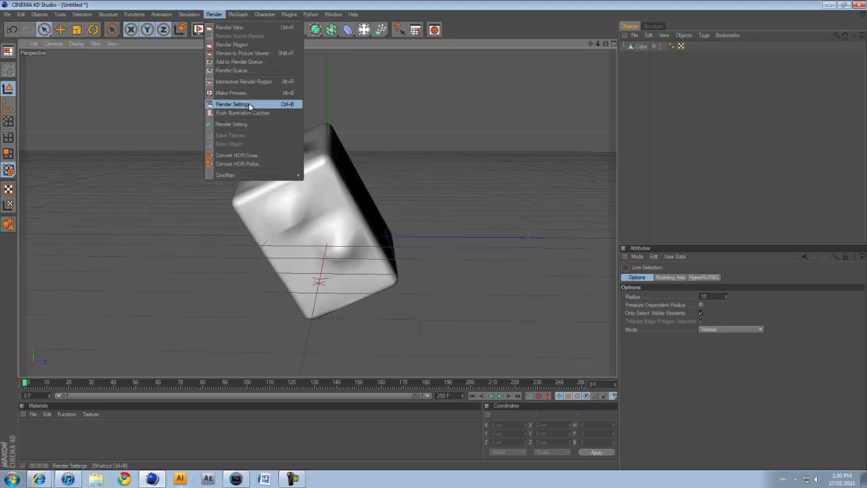
pyautogui.click(171, 129)
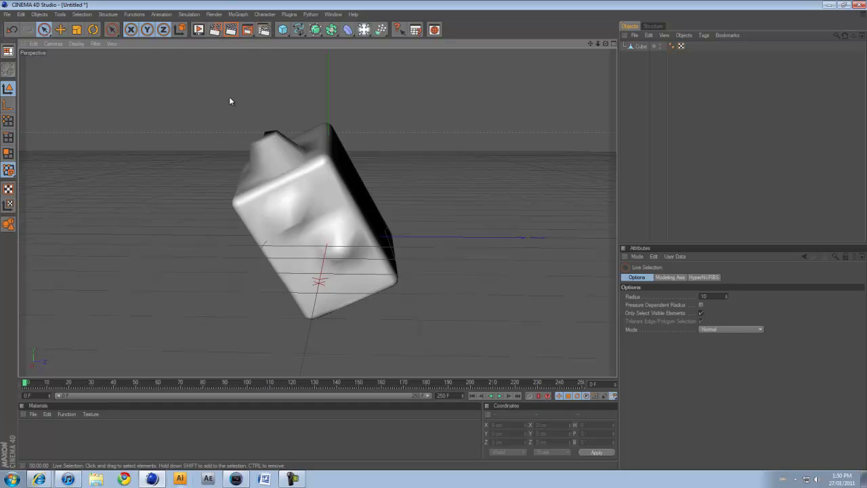
pyautogui.click(214, 30)
pyautogui.moveTo(224, 106); pyautogui.dragTo(438, 317)
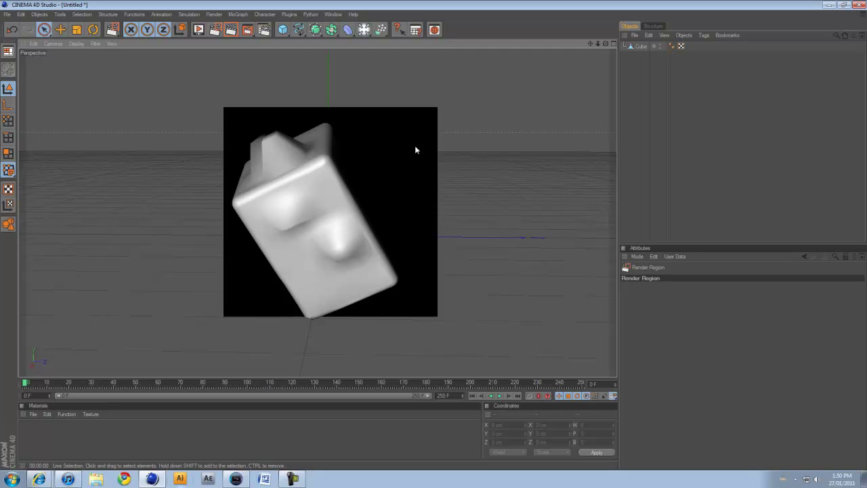
# Render the scene to the Picture Viewer, check its option for saving the image, and close the viewer.
pyautogui.click(231, 29)
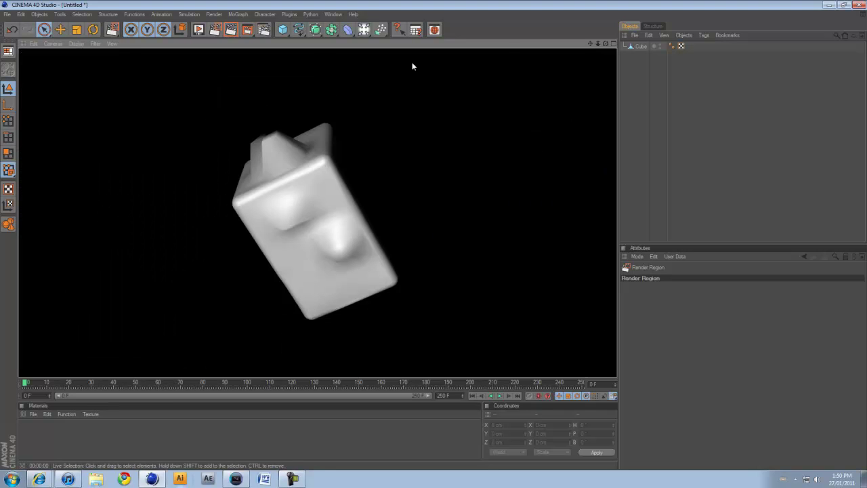
pyautogui.click(249, 30)
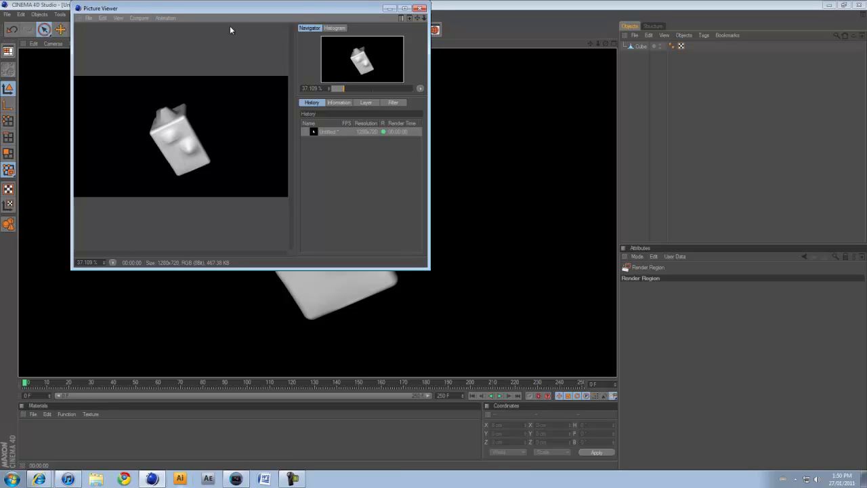
pyautogui.moveTo(223, 10); pyautogui.dragTo(285, 105)
pyautogui.click(152, 118)
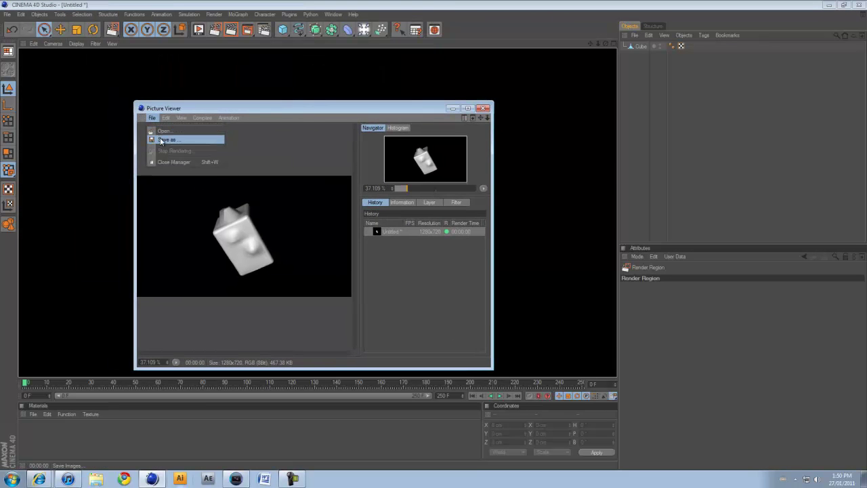
pyautogui.click(485, 109)
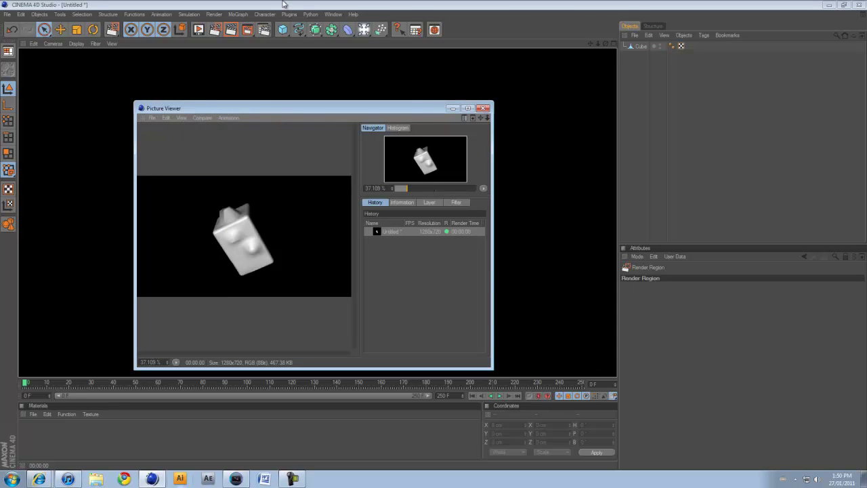
pyautogui.click(483, 109)
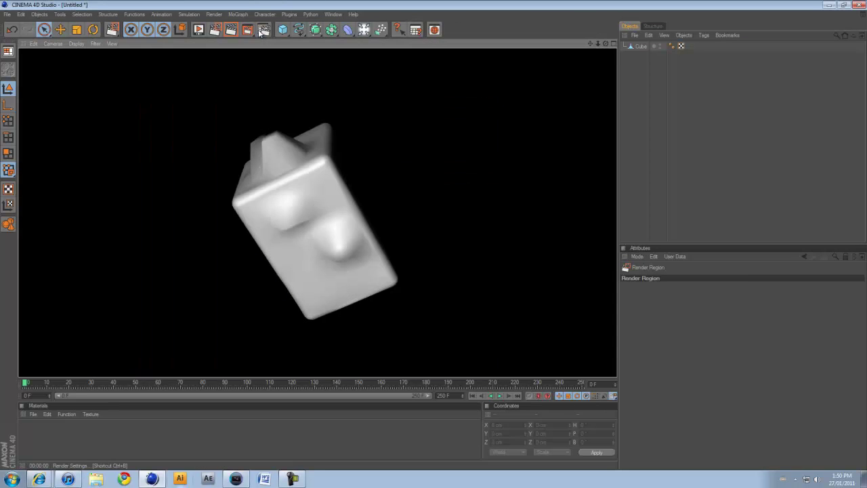
# Review the general and output options in the render settings and close them without changes.
pyautogui.click(264, 30)
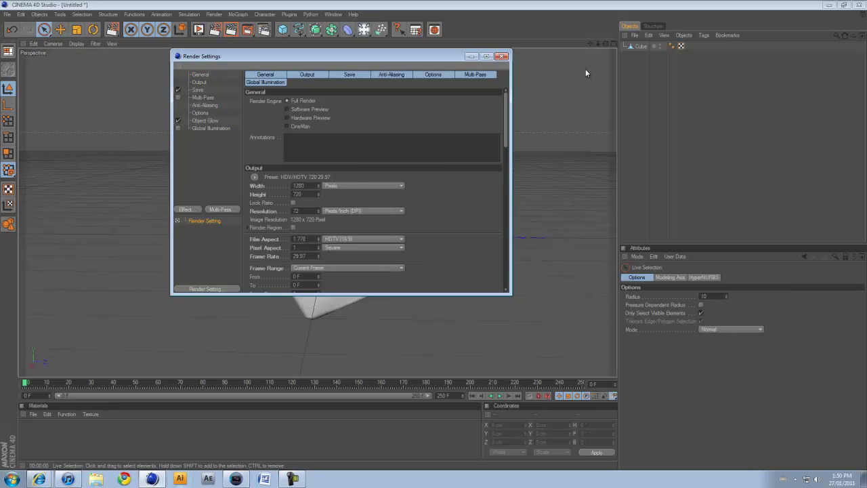
pyautogui.click(502, 57)
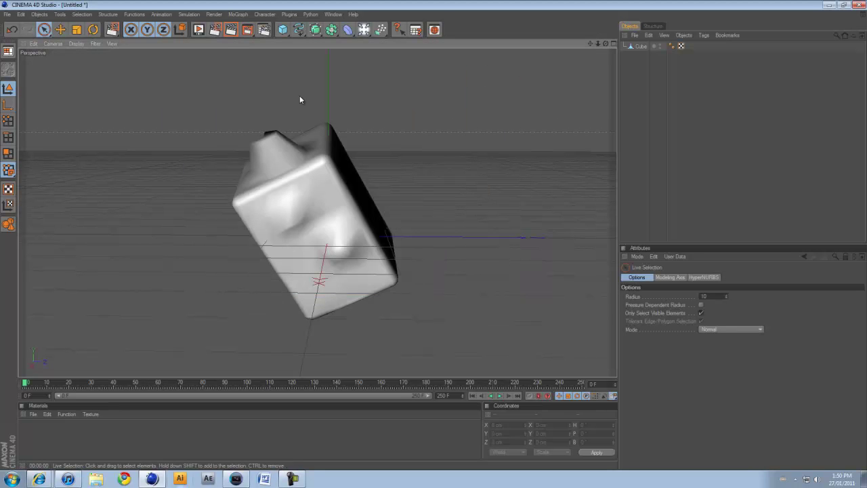
# Add a sphere primitive and move it along Z to about -294.7 cm, beside the cube.
pyautogui.click(285, 34)
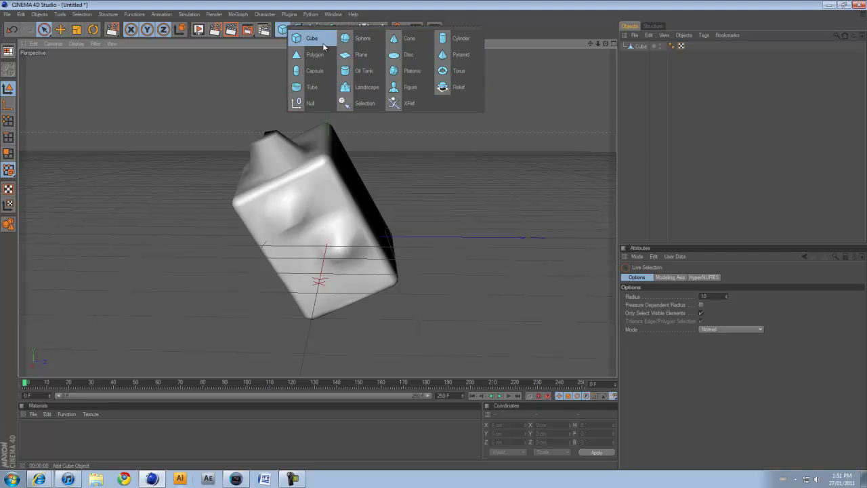
pyautogui.click(363, 39)
pyautogui.moveTo(410, 241); pyautogui.dragTo(433, 239)
# Add a cone primitive and move it along Z to about 228 cm, on the cube's other side.
pyautogui.click(282, 30)
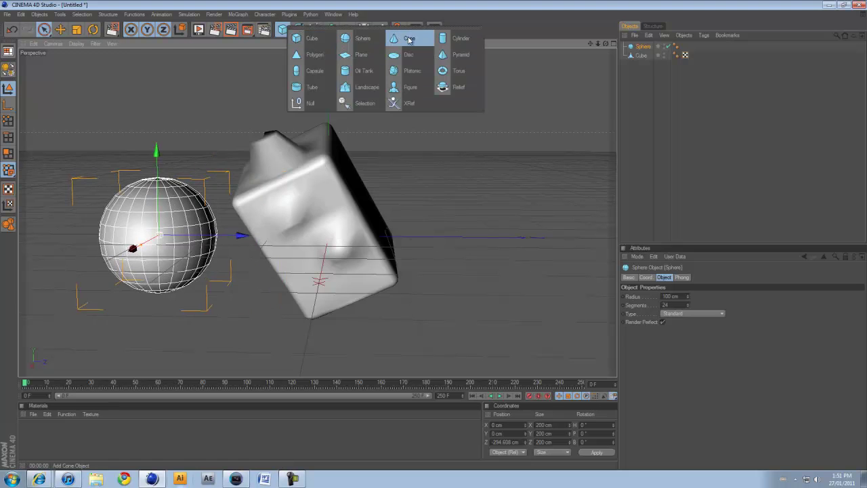
pyautogui.click(337, 84)
pyautogui.moveTo(410, 236); pyautogui.dragTo(547, 237)
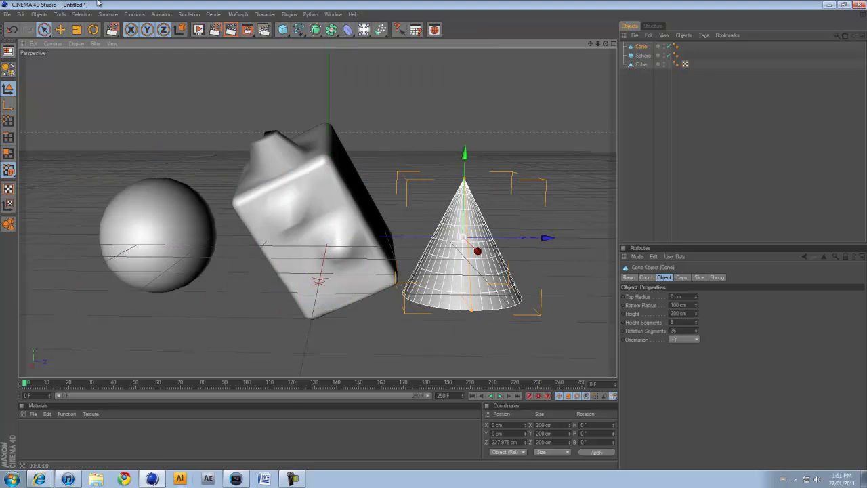
# Add an oil tank primitive and move it along X to about 216.5 cm, in front of the cube.
pyautogui.click(283, 30)
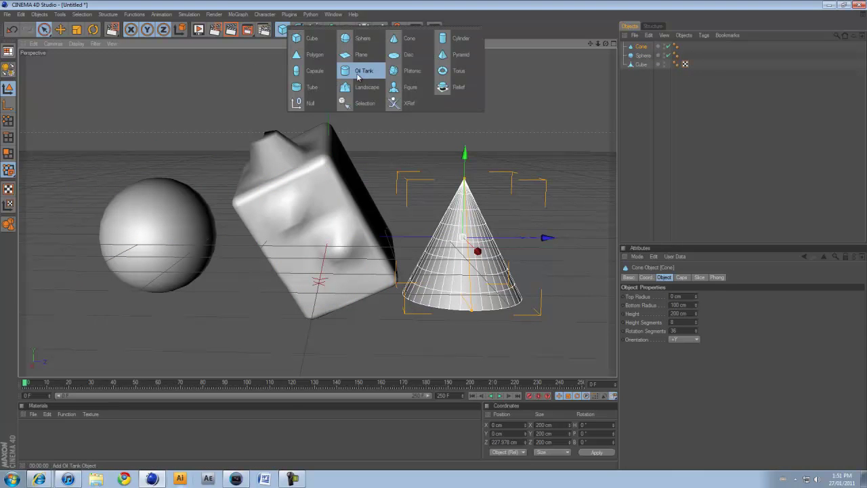
pyautogui.click(358, 76)
pyautogui.moveTo(326, 264); pyautogui.dragTo(322, 292)
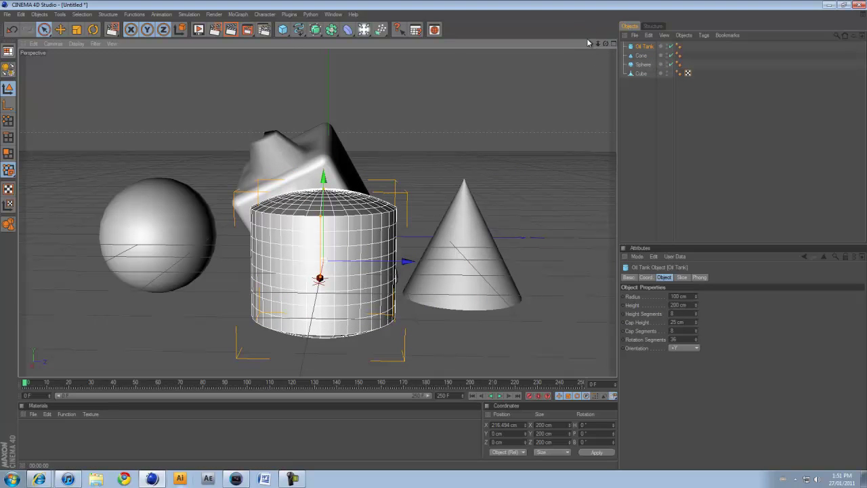
# Pan, zoom and orbit the perspective view to examine the four objects from a higher angle.
pyautogui.moveTo(590, 44); pyautogui.dragTo(434, 235)
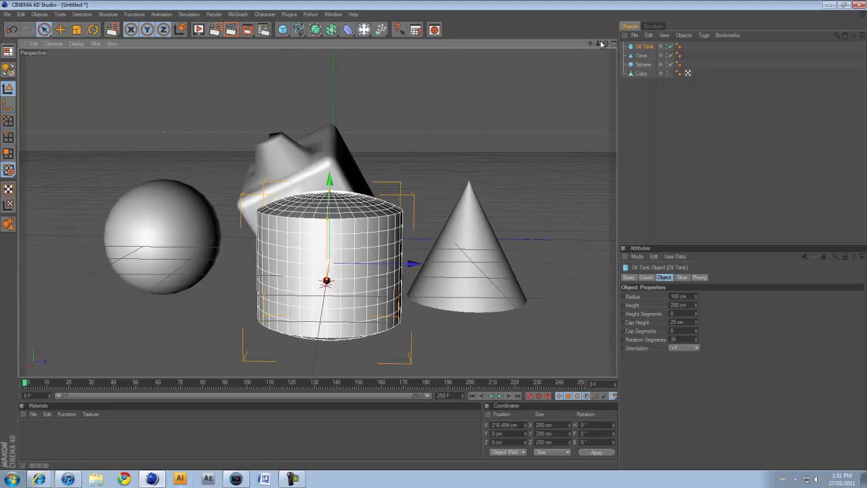
pyautogui.moveTo(601, 44); pyautogui.dragTo(431, 226)
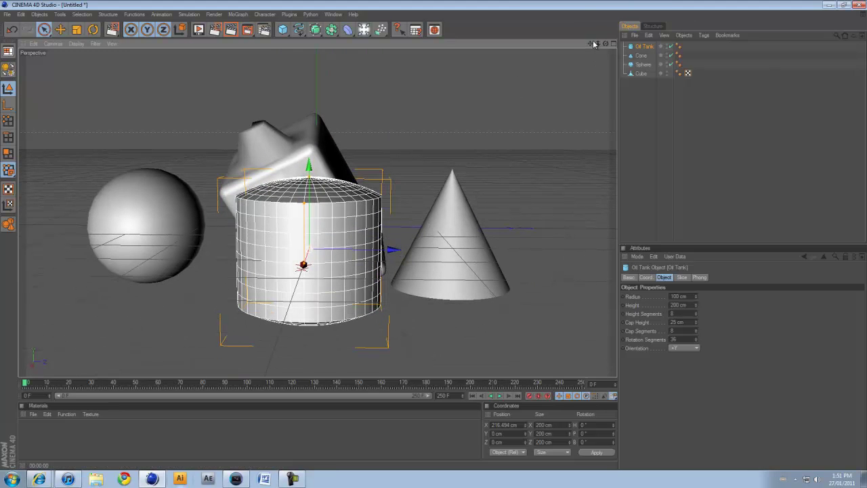
pyautogui.moveTo(600, 42); pyautogui.dragTo(436, 238)
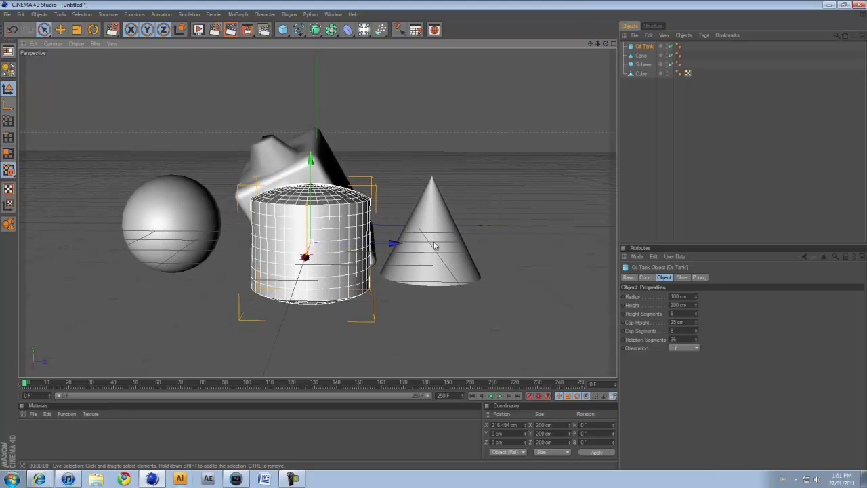
pyautogui.scroll(1, 435, 236)
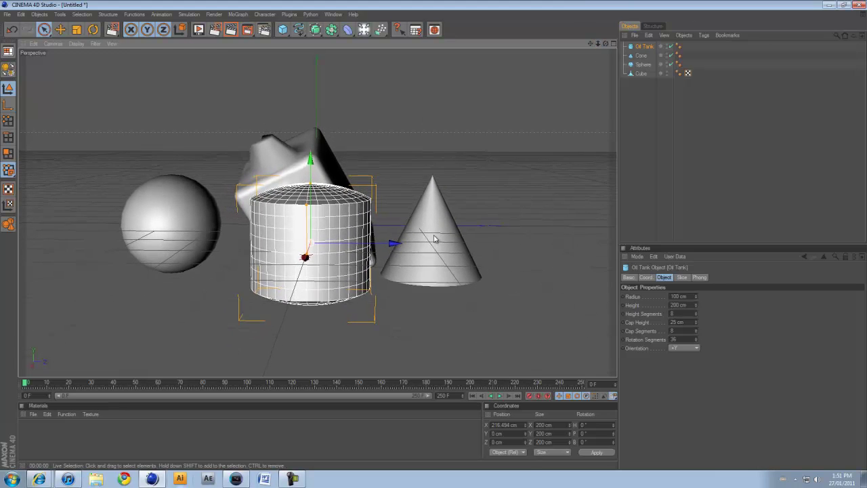
pyautogui.scroll(-1, 419, 202)
pyautogui.scroll(2, 420, 202)
pyautogui.scroll(-2, 421, 202)
pyautogui.scroll(2, 421, 202)
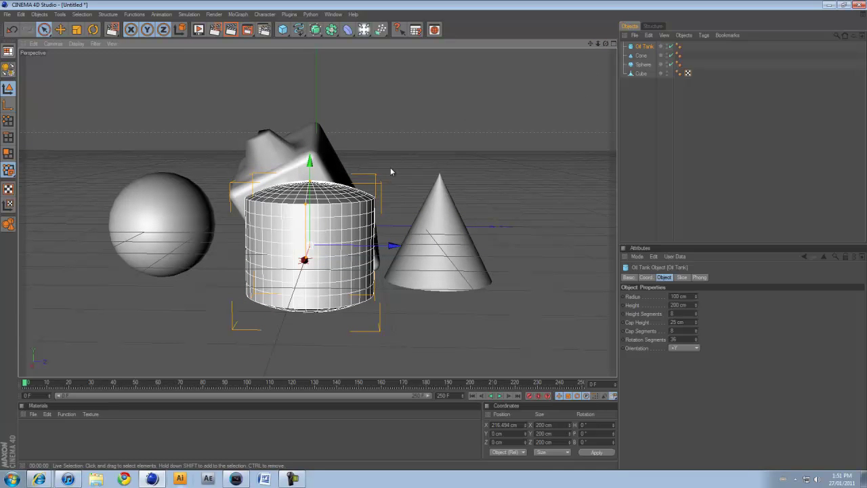
pyautogui.scroll(2, 441, 288)
pyautogui.scroll(-1, 438, 239)
pyautogui.scroll(3, 421, 196)
pyautogui.scroll(-4, 400, 146)
pyautogui.scroll(-1, 379, 122)
pyautogui.scroll(2, 434, 237)
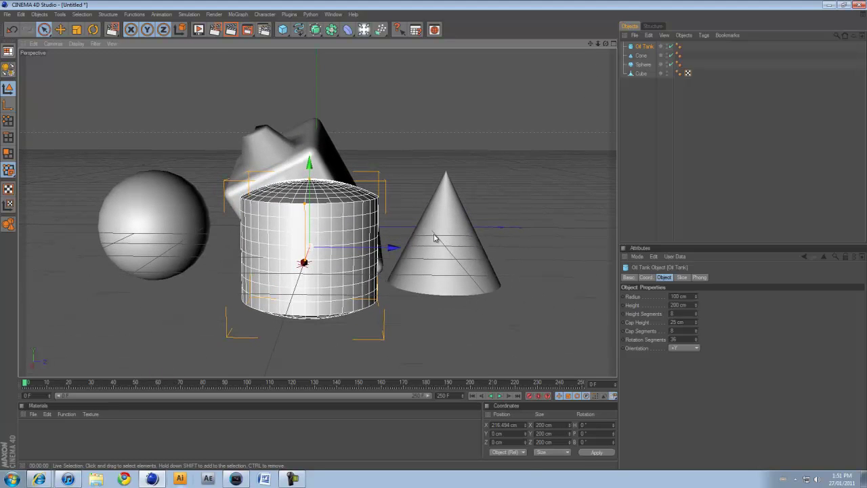
pyautogui.moveTo(605, 44); pyautogui.dragTo(434, 242)
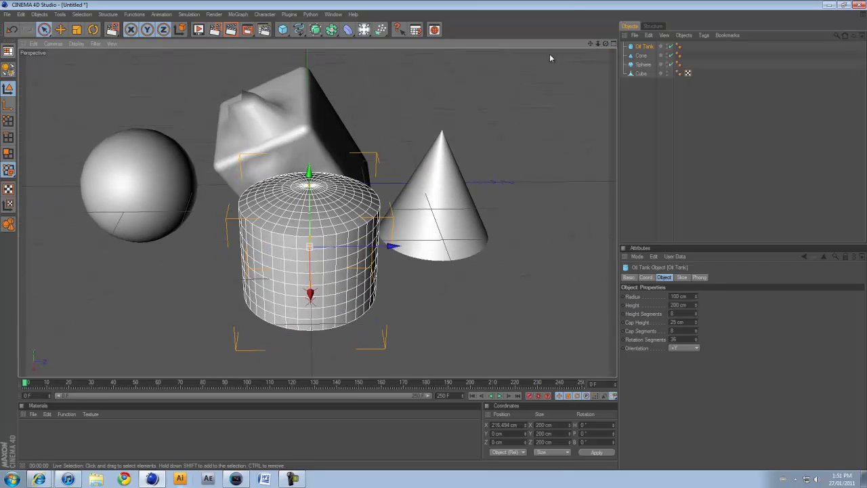
# Show all four views, zoom the orthographic views out to include the objects, and set the Right view to Quick Shading.
pyautogui.click(614, 44)
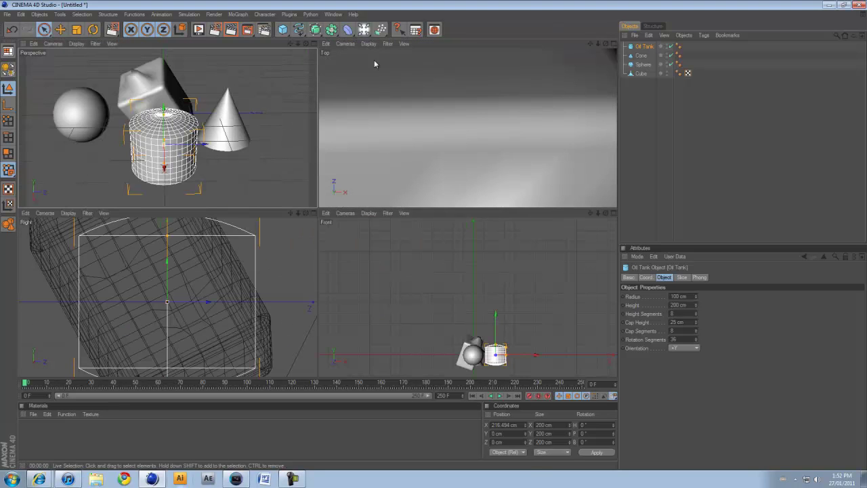
pyautogui.scroll(-10, 451, 90)
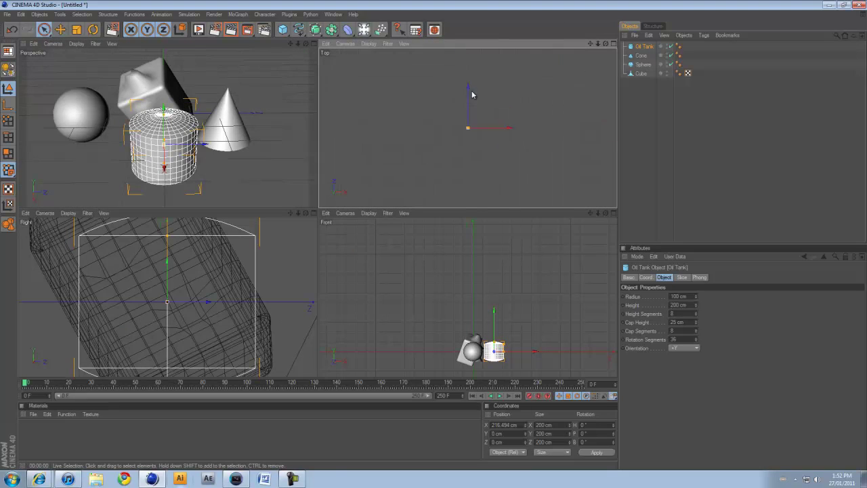
pyautogui.scroll(-2, 473, 95)
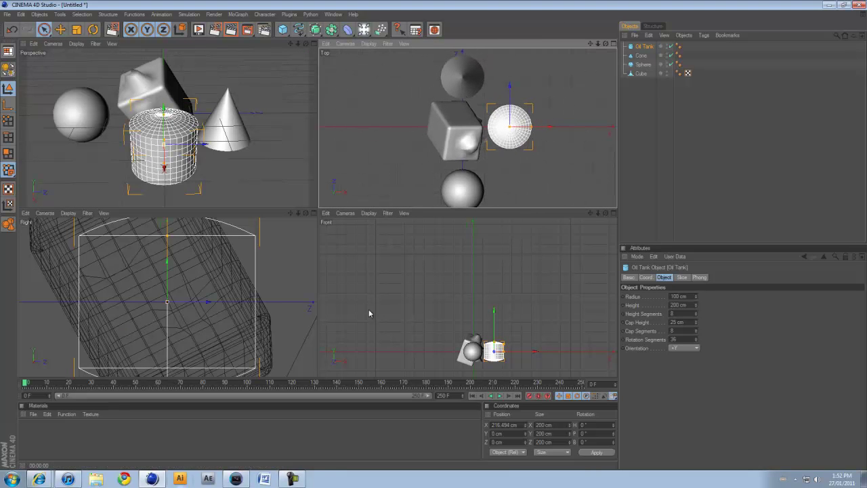
pyautogui.scroll(-2, 382, 307)
pyautogui.scroll(-6, 153, 350)
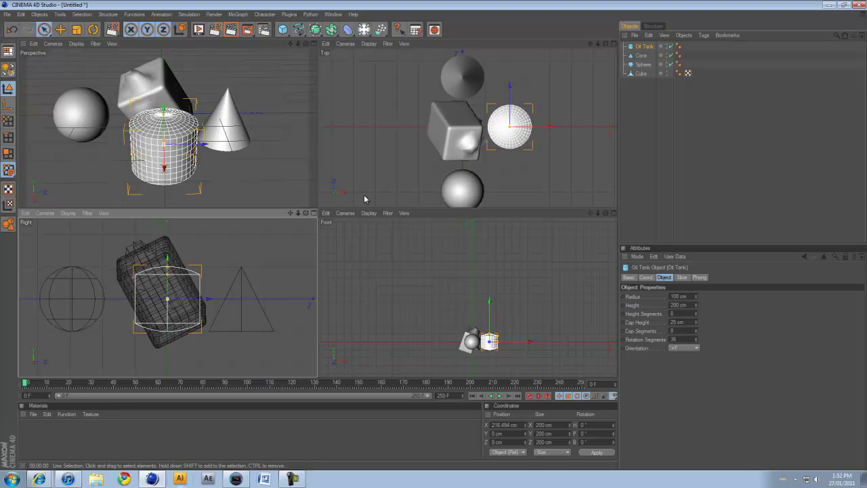
pyautogui.click(69, 214)
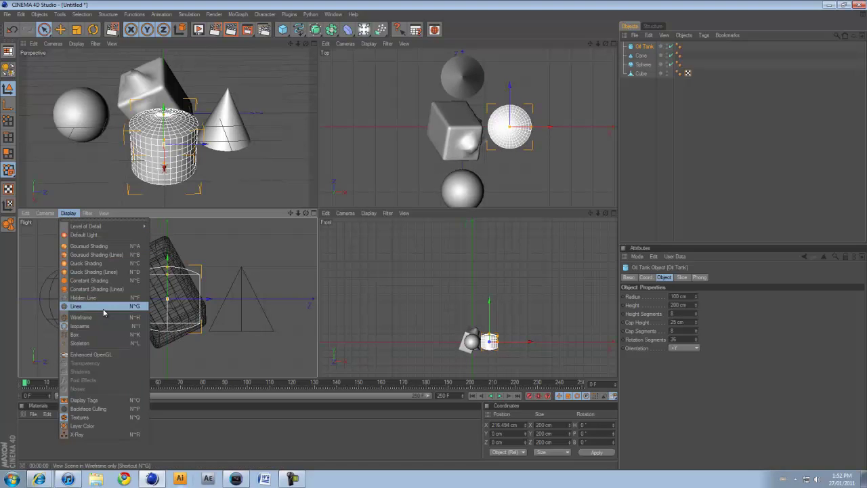
pyautogui.click(88, 263)
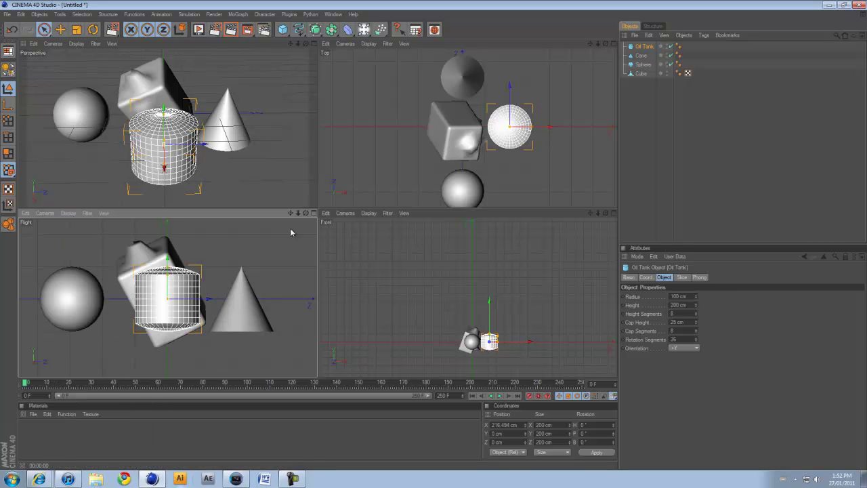
# Maximize the perspective view, deselect the oil tank and orbit around the objects.
pyautogui.click(314, 43)
pyautogui.click(533, 82)
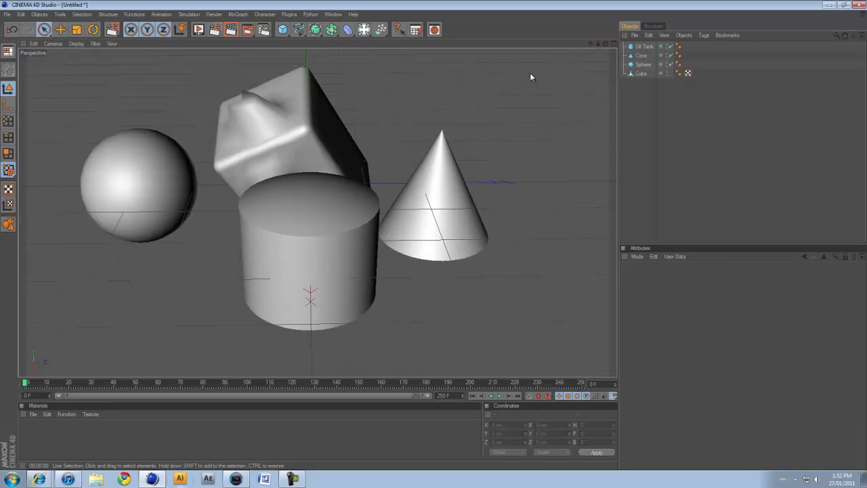
pyautogui.moveTo(590, 43)
pyautogui.mouseDown()
pyautogui.moveTo(603, 61)
pyautogui.moveTo(429, 233)
pyautogui.moveTo(486, 245)
pyautogui.moveTo(428, 218)
pyautogui.moveTo(437, 240)
pyautogui.mouseUp()
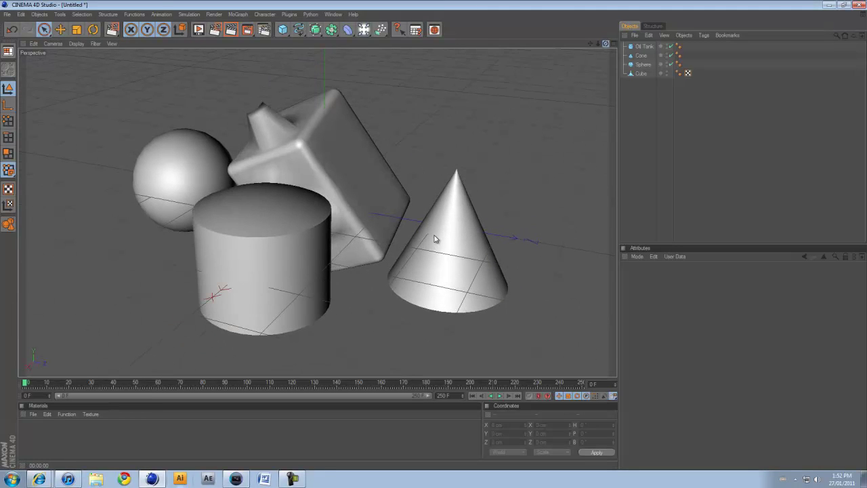
# Look over the available spline types, then select all four objects and delete them from the scene.
pyautogui.click(300, 31)
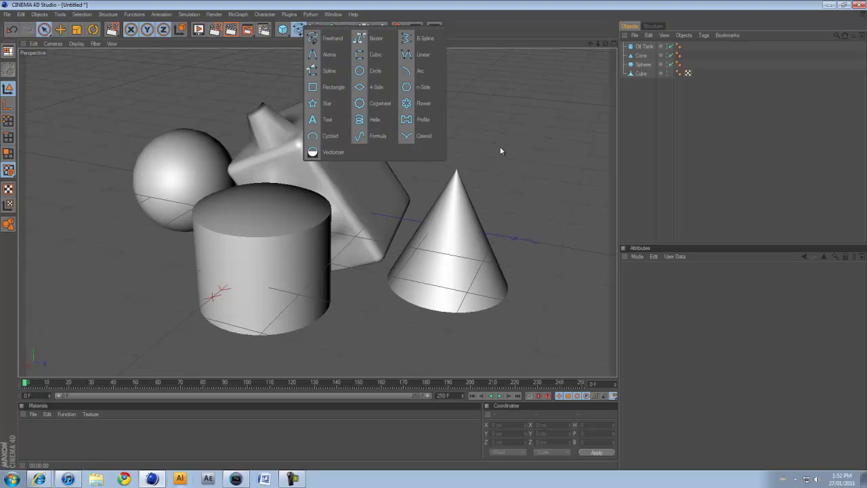
pyautogui.moveTo(680, 106); pyautogui.dragTo(542, 6)
pyautogui.press('Delete')
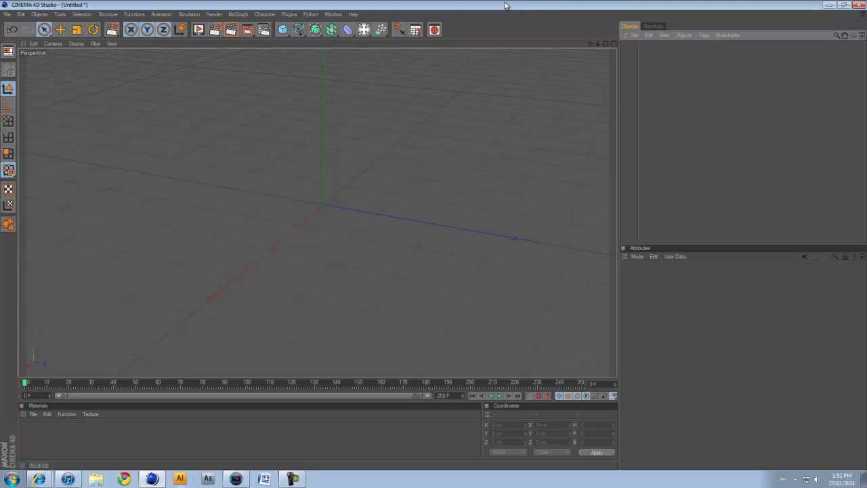
# Add a Text spline to the scene, render a preview of it and view it from an angle.
pyautogui.click(299, 30)
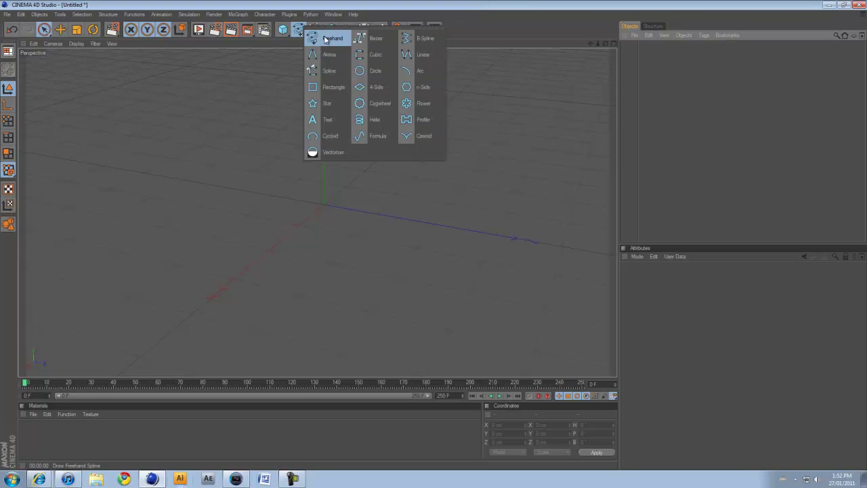
pyautogui.click(332, 120)
pyautogui.moveTo(607, 46); pyautogui.dragTo(415, 2)
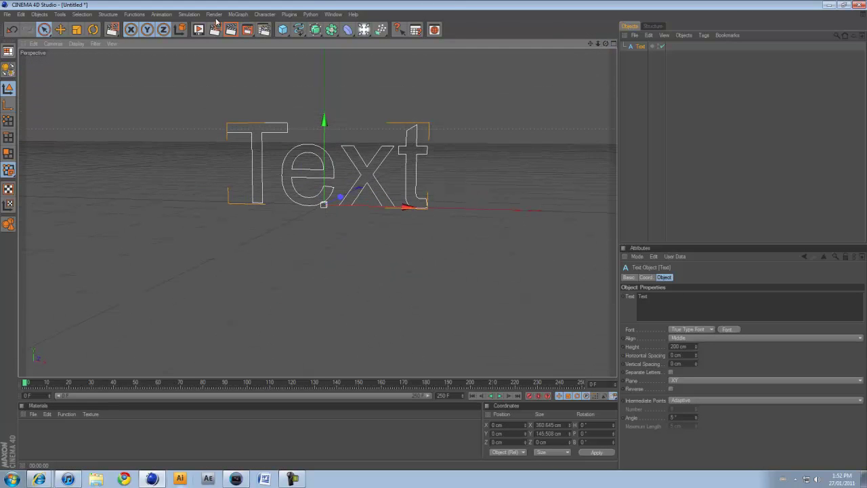
pyautogui.click(231, 29)
pyautogui.click(341, 176)
pyautogui.moveTo(606, 45); pyautogui.dragTo(433, 234)
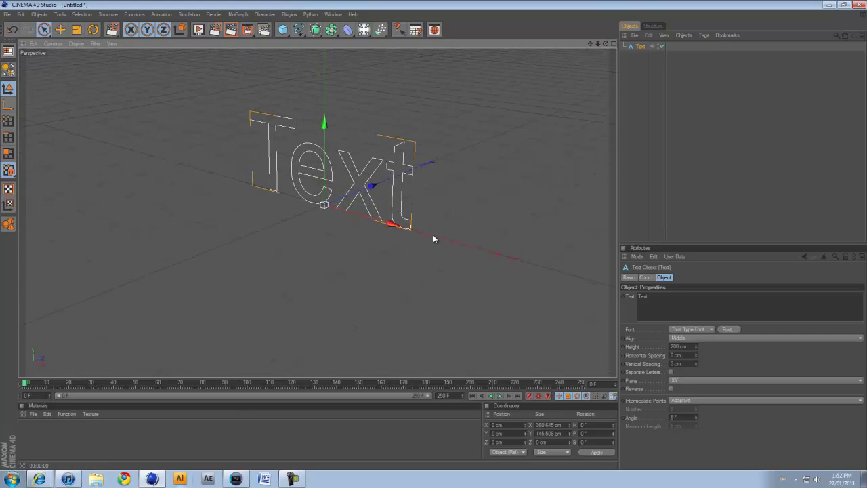
# Add an Extrude NURBS, nest the Text spline inside it and render a preview of the 3D text.
pyautogui.click(318, 30)
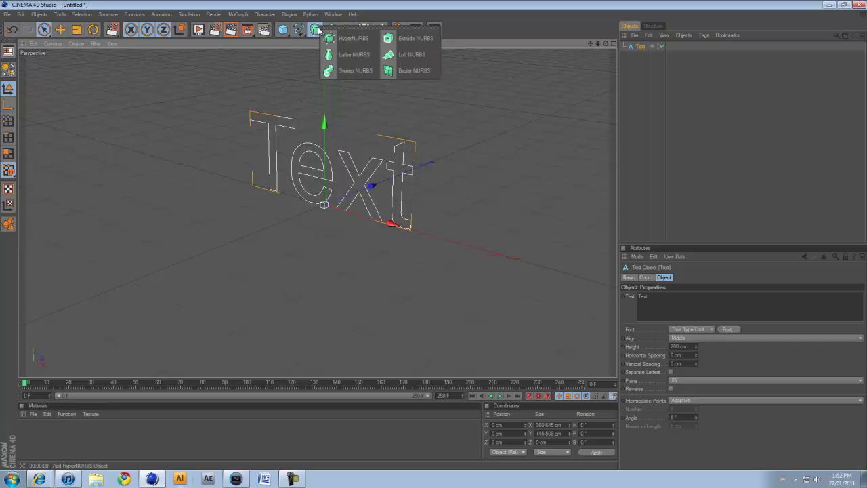
pyautogui.click(420, 39)
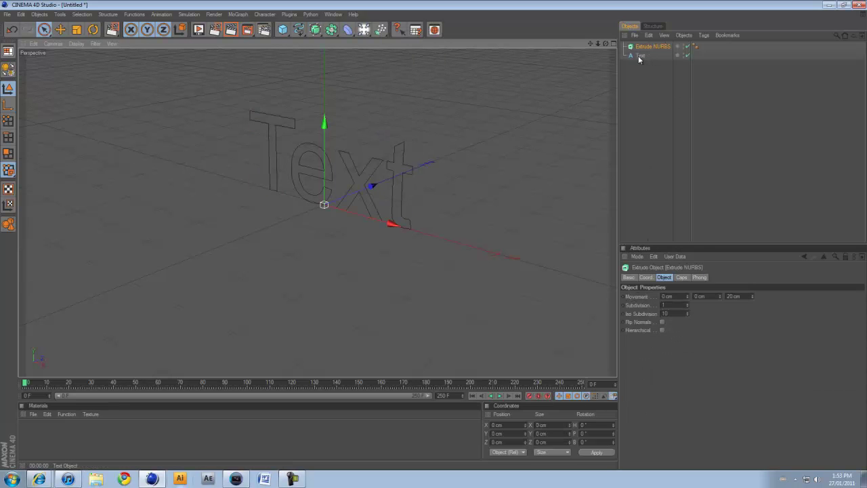
pyautogui.moveTo(638, 59); pyautogui.dragTo(644, 51)
pyautogui.hotkey('ctrl', 'r')
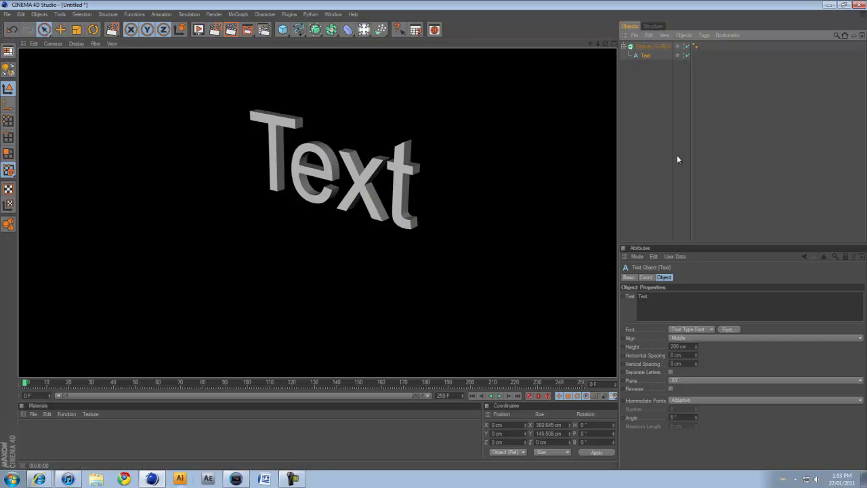
# Set the text's height to 207 cm, horizontal spacing to 53 cm and vertical spacing to -135 cm, and try the Separate Letters option.
pyautogui.moveTo(677, 315); pyautogui.dragTo(624, 281)
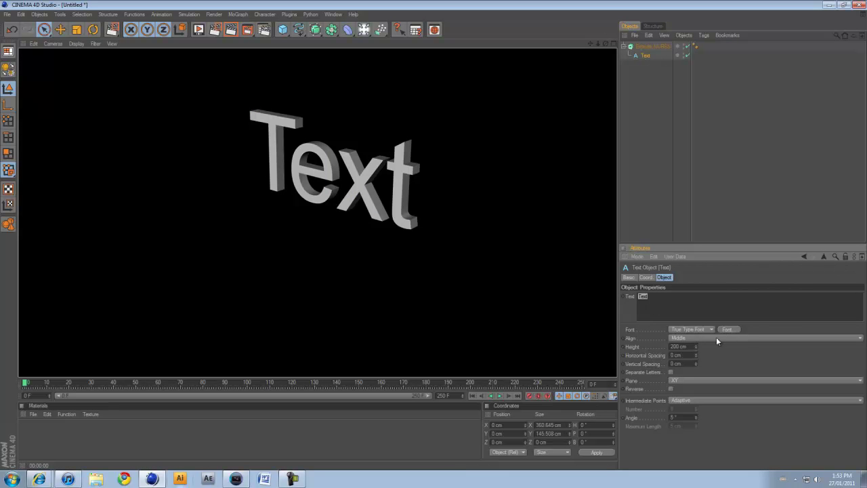
pyautogui.moveTo(696, 346); pyautogui.dragTo(698, 367)
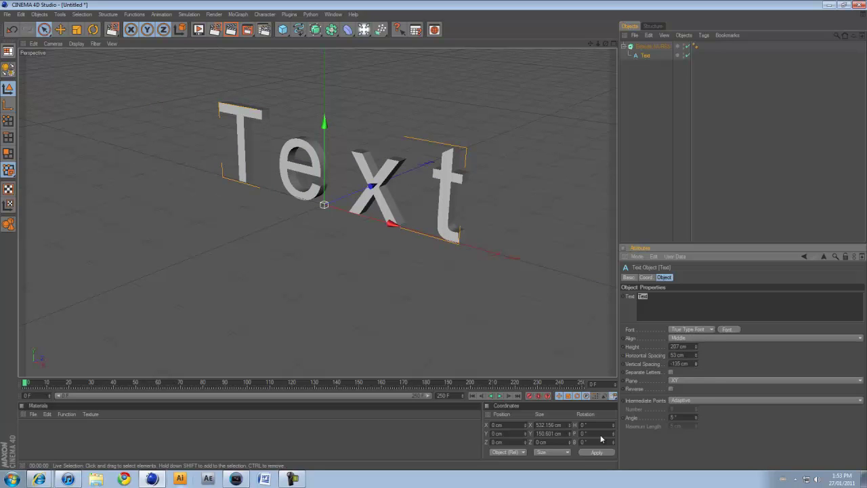
pyautogui.click(671, 372)
pyautogui.click(457, 230)
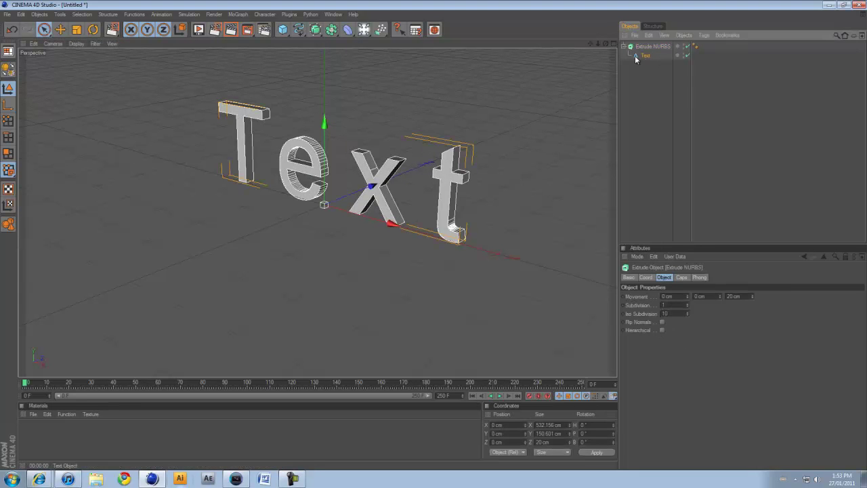
pyautogui.click(637, 57)
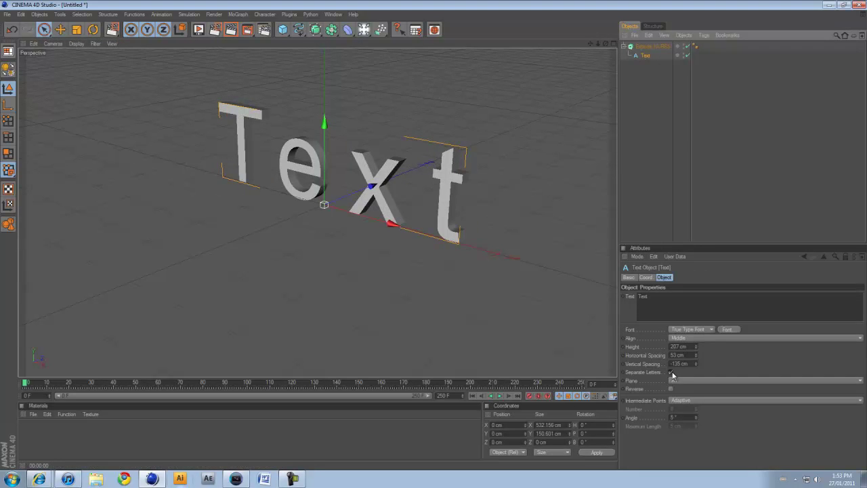
# Try the text on the ZY and XZ planes, return it to XY and try the Reverse option.
pyautogui.click(672, 380)
pyautogui.click(681, 397)
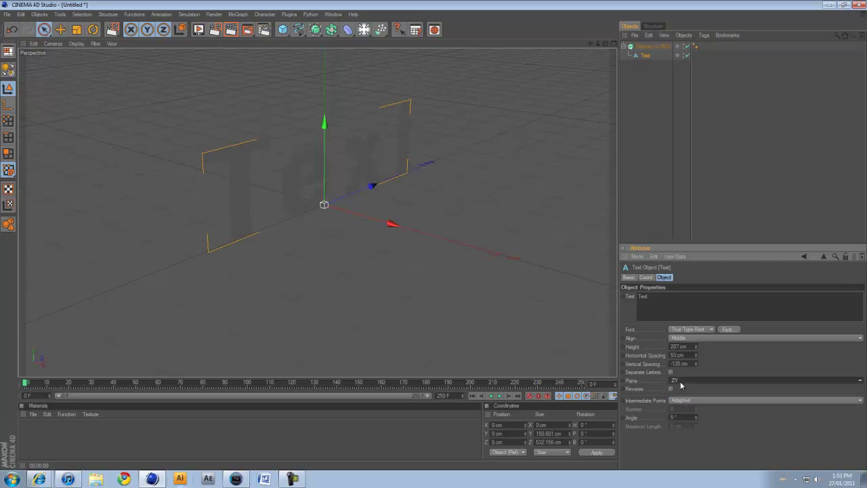
pyautogui.click(681, 379)
pyautogui.click(681, 408)
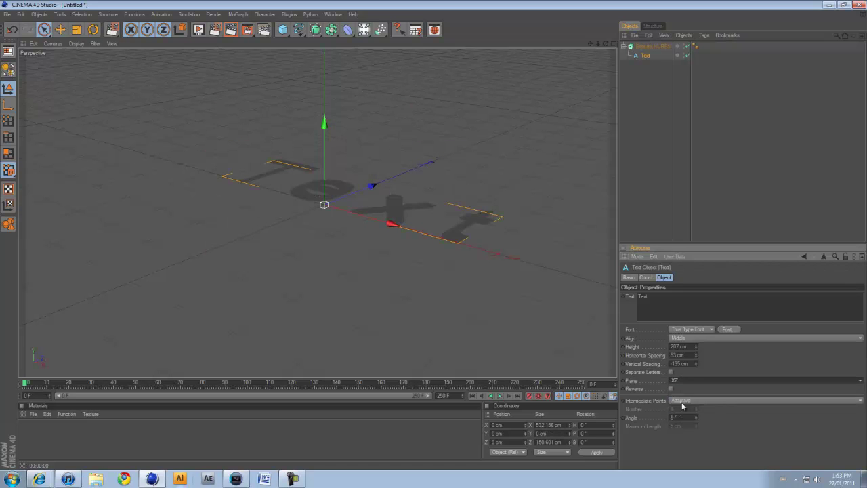
pyautogui.click(681, 380)
pyautogui.click(681, 387)
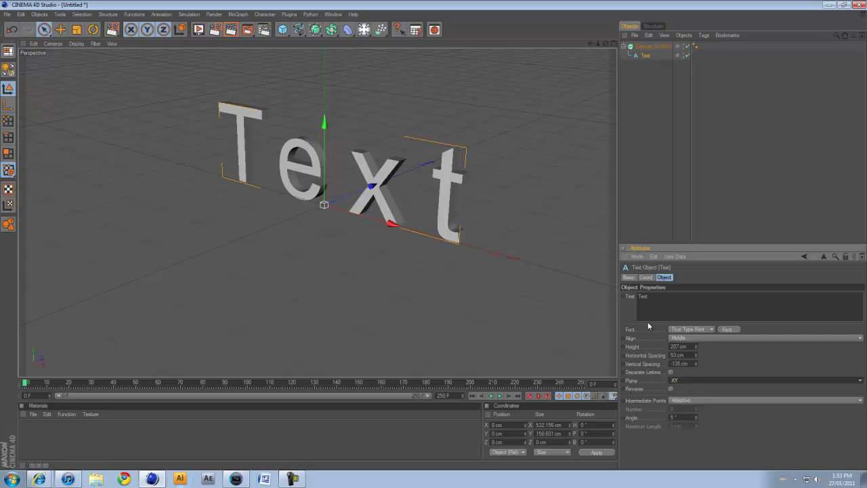
pyautogui.click(670, 390)
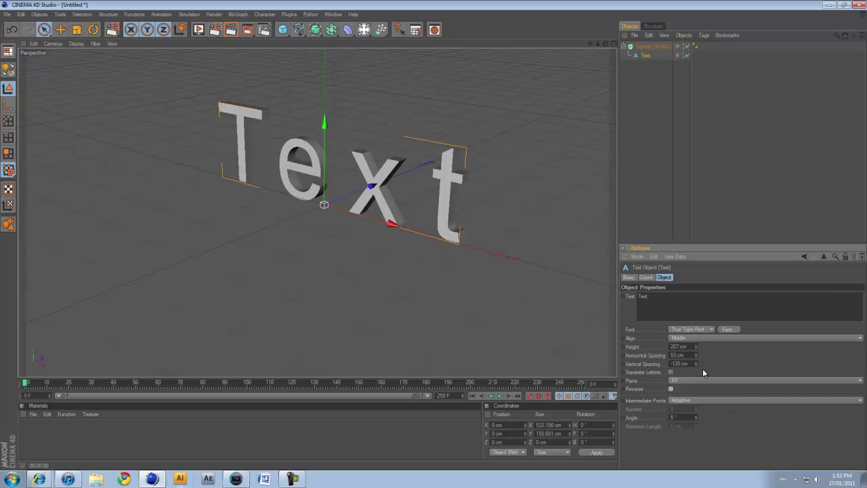
# Set the Extrude NURBS depth to 88 cm along the Z direction.
pyautogui.click(648, 46)
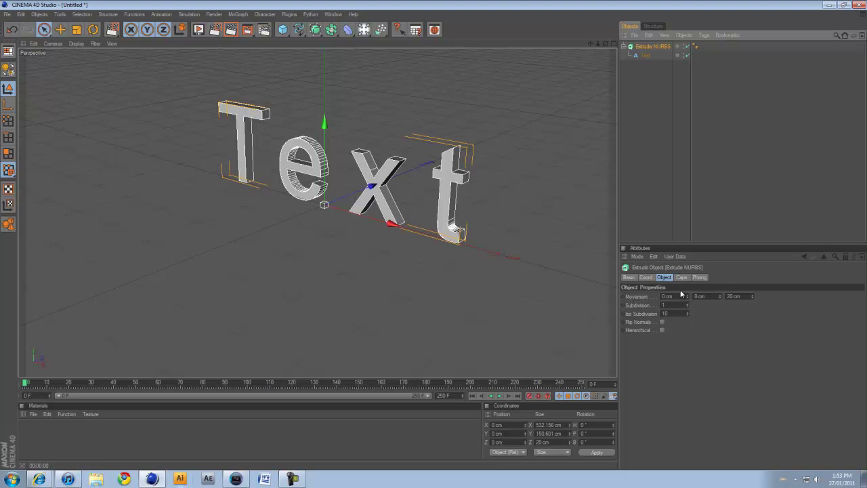
pyautogui.moveTo(688, 297)
pyautogui.mouseDown()
pyautogui.moveTo(688, 305)
pyautogui.moveTo(686, 288)
pyautogui.moveTo(688, 298)
pyautogui.mouseUp()
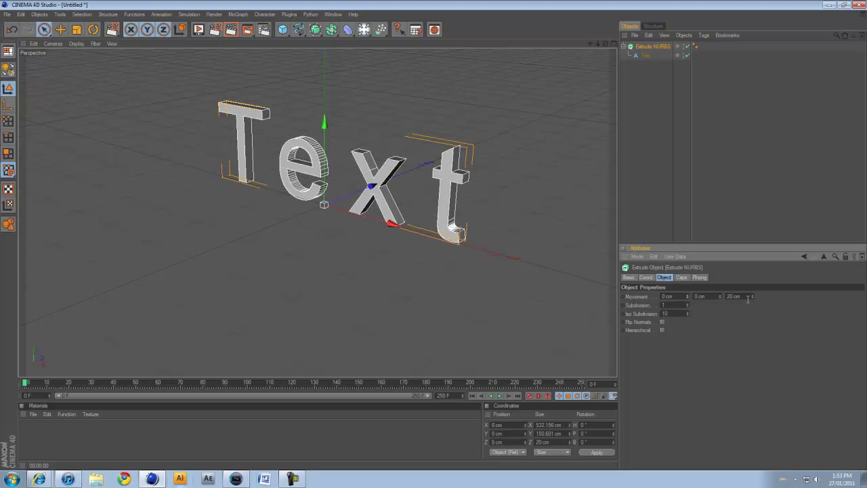
pyautogui.moveTo(752, 296)
pyautogui.mouseDown()
pyautogui.moveTo(748, 277)
pyautogui.moveTo(769, 355)
pyautogui.moveTo(738, 182)
pyautogui.moveTo(760, 325)
pyautogui.moveTo(752, 296)
pyautogui.mouseUp()
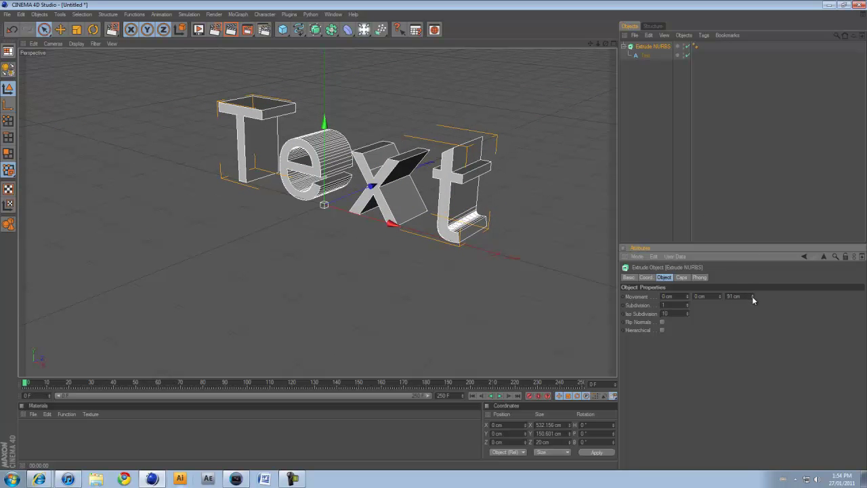
# Give the extruded text a Fillet Cap at its start with a radius of 9 cm and 4 steps.
pyautogui.click(682, 278)
pyautogui.click(670, 297)
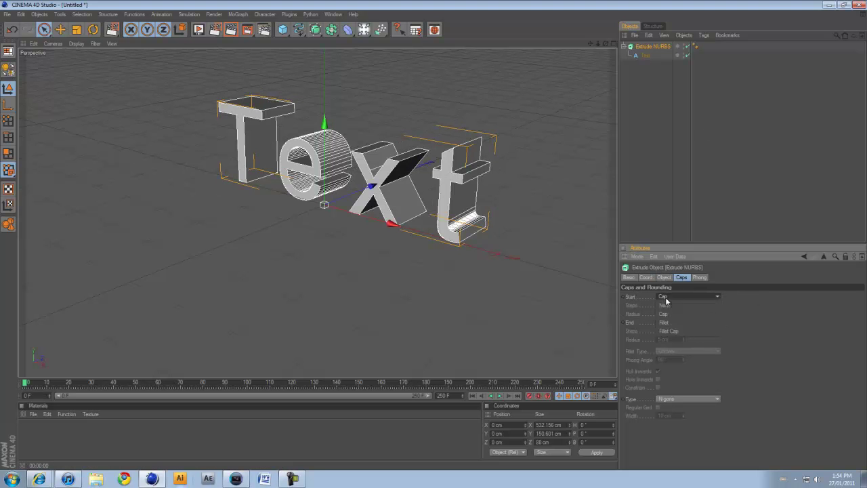
pyautogui.click(675, 332)
pyautogui.scroll(2, 402, 150)
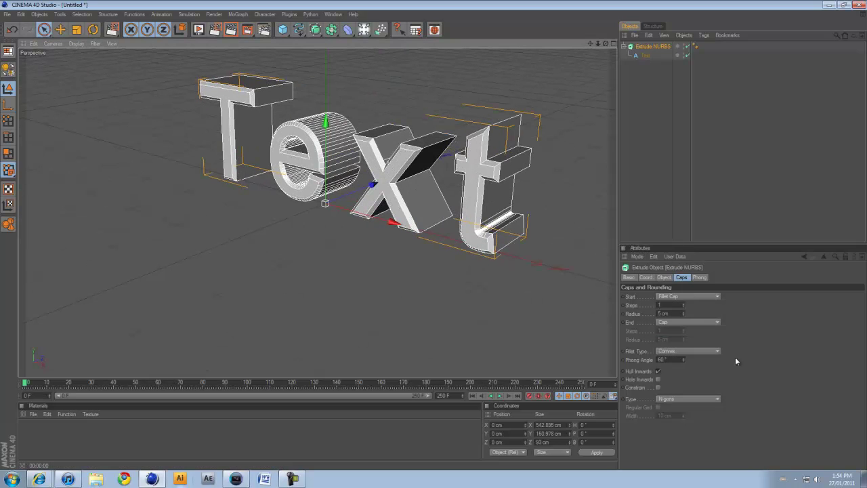
pyautogui.click(684, 314)
pyautogui.click(684, 313)
pyautogui.click(683, 313)
pyautogui.click(683, 313)
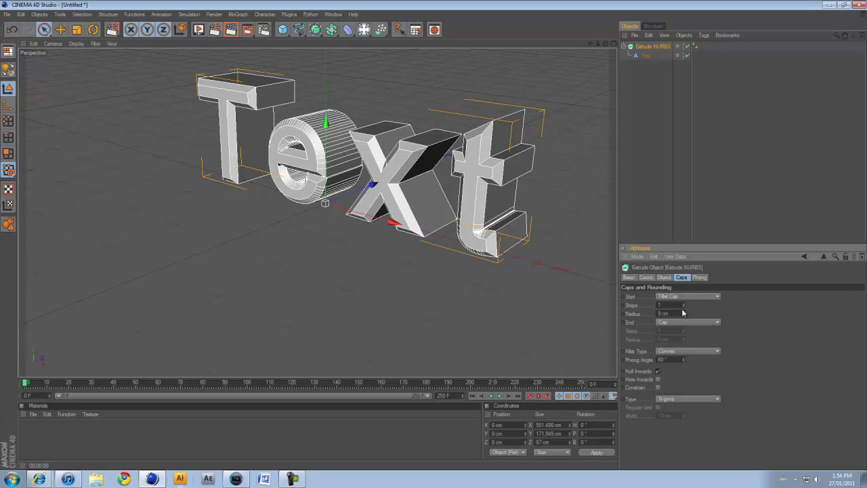
pyautogui.click(683, 304)
pyautogui.click(683, 304)
pyautogui.click(683, 304)
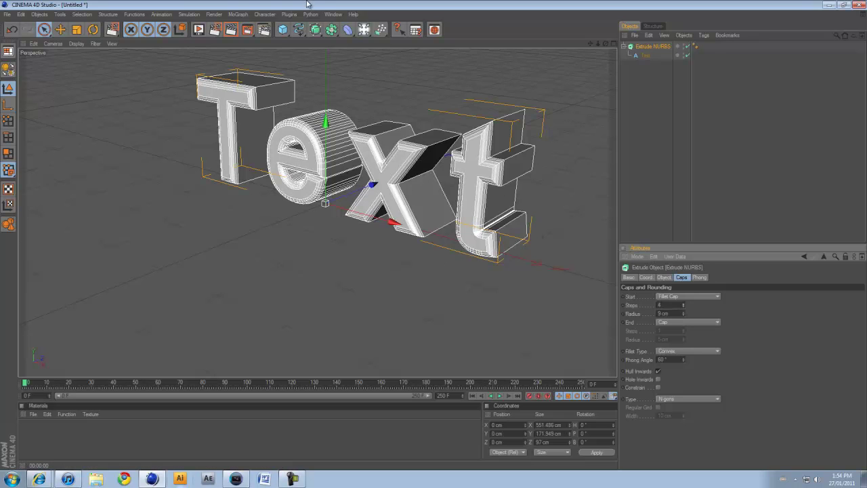
# Render a preview of the filleted text, then delete all objects from the scene.
pyautogui.click(399, 103)
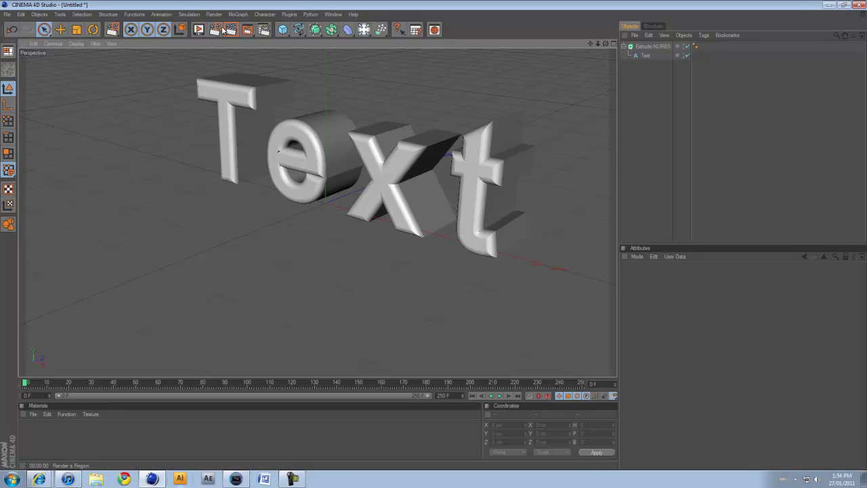
pyautogui.hotkey('ctrl', 'r')
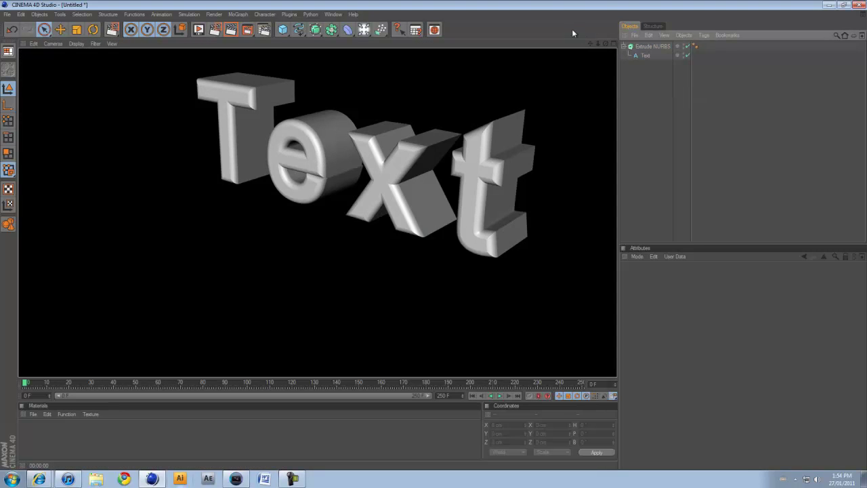
pyautogui.hotkey('ctrl', 'a')
pyautogui.press('Delete')
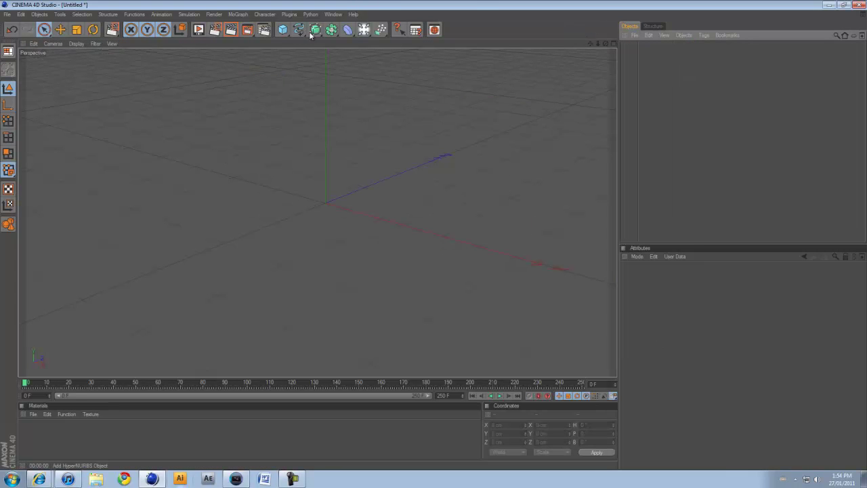
# Add a cube and a HyperNURBS, and nest the cube inside the HyperNURBS to smooth it.
pyautogui.moveTo(311, 34); pyautogui.dragTo(278, 66)
pyautogui.click(281, 34)
pyautogui.moveTo(280, 32); pyautogui.dragTo(362, 42)
pyautogui.click(434, 66)
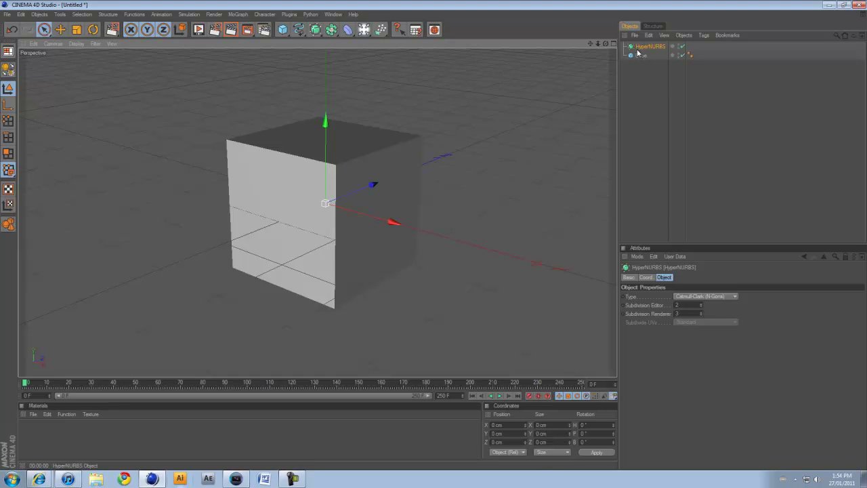
pyautogui.moveTo(639, 55)
pyautogui.mouseDown()
pyautogui.moveTo(640, 63)
pyautogui.moveTo(645, 47)
pyautogui.mouseUp()
pyautogui.click(478, 170)
# Select the cube and the HyperNURBS in turn to compare the original cage with the smoothed mesh.
pyautogui.click(645, 54)
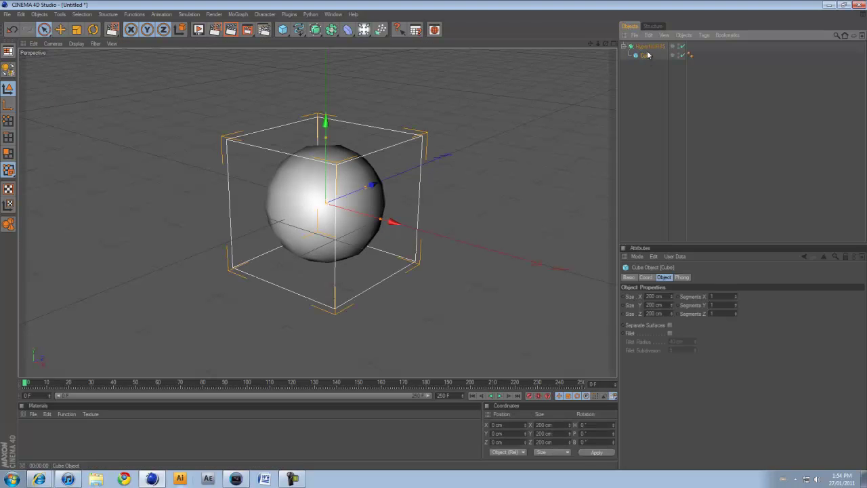
pyautogui.click(647, 47)
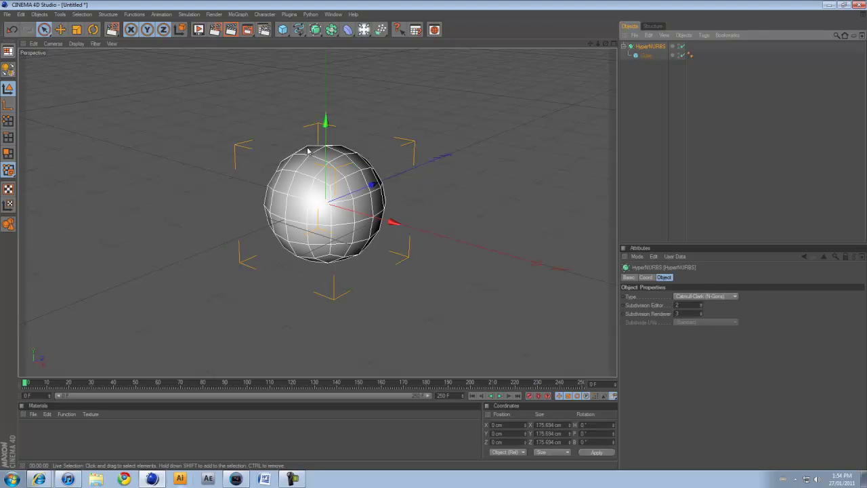
pyautogui.click(647, 56)
pyautogui.click(645, 46)
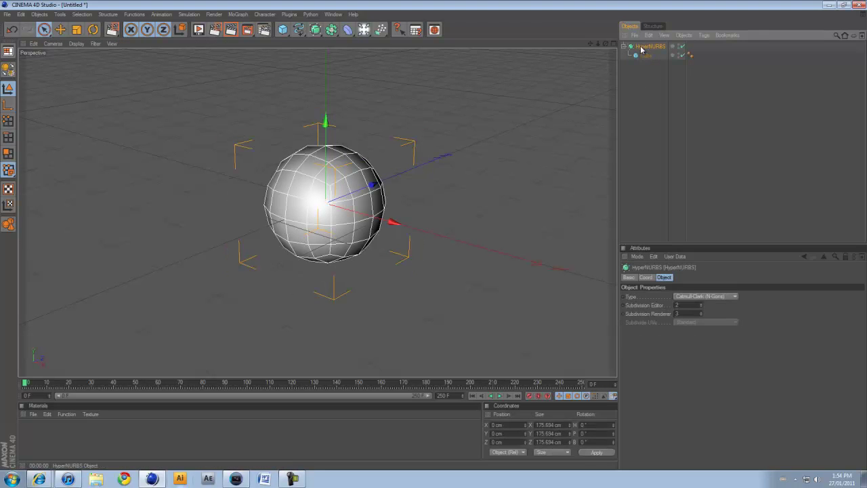
pyautogui.click(645, 55)
pyautogui.click(646, 48)
# Try editor subdivision values of 6 and 1 on the HyperNURBS, then restore the value to 2.
pyautogui.click(702, 307)
pyautogui.click(701, 304)
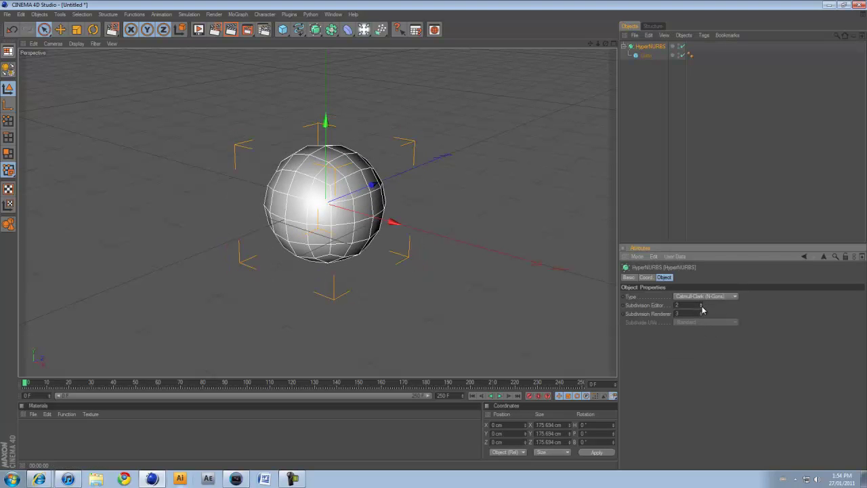
pyautogui.click(702, 304)
pyautogui.click(701, 303)
pyautogui.click(701, 304)
pyautogui.click(702, 304)
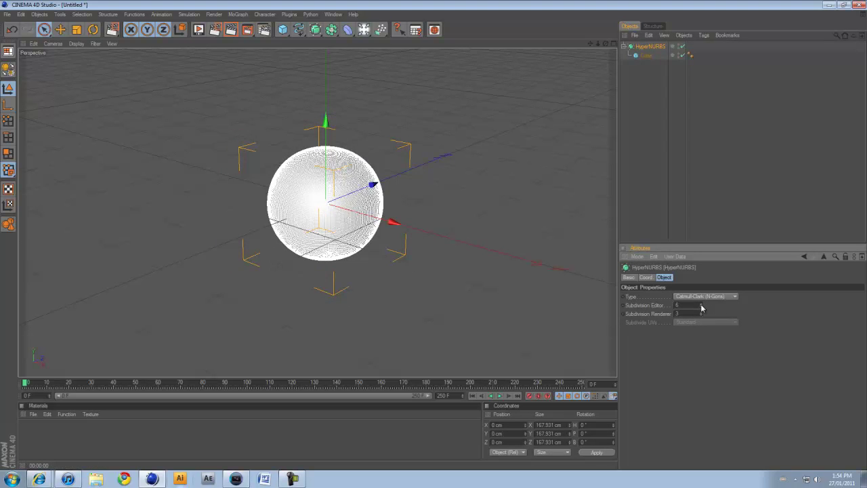
pyautogui.click(701, 308)
pyautogui.click(701, 308)
pyautogui.click(701, 308)
pyautogui.click(701, 308)
pyautogui.click(702, 308)
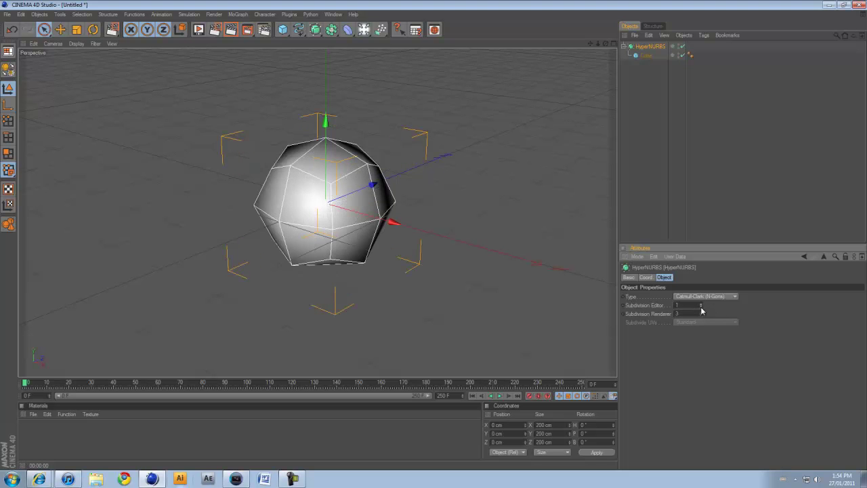
pyautogui.click(702, 308)
pyautogui.click(701, 304)
pyautogui.click(702, 304)
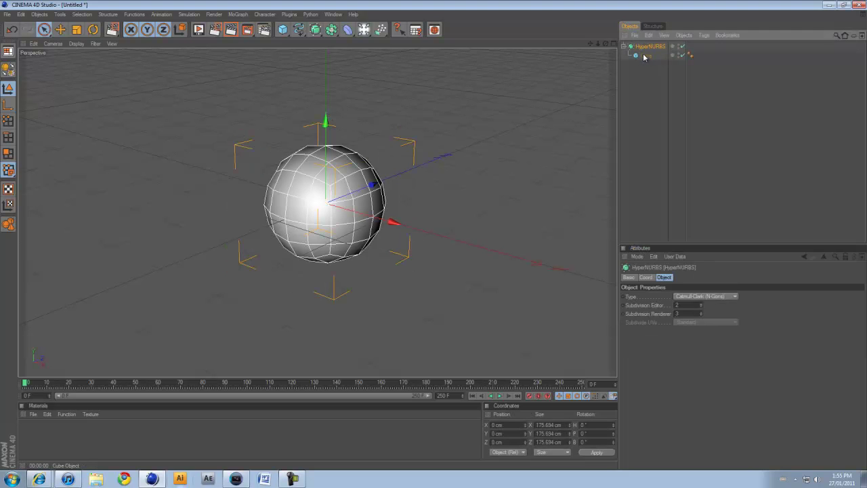
# Delete the HyperNURBS and its nested cube from the scene.
pyautogui.click(643, 56)
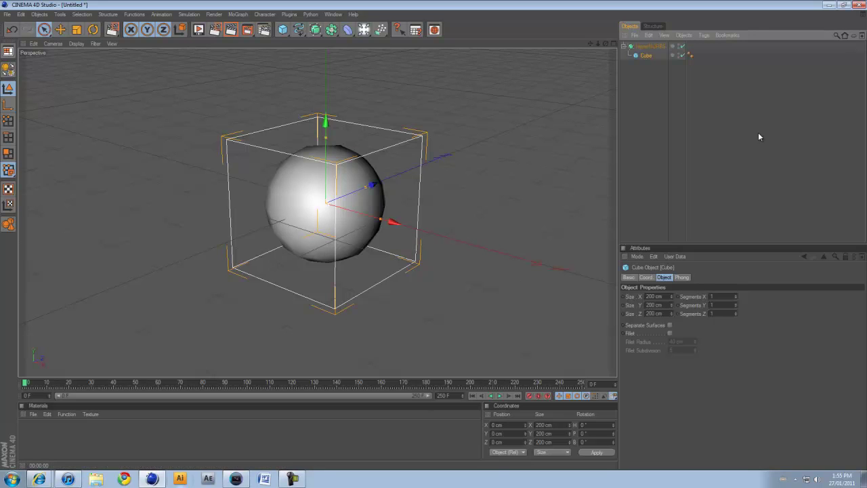
pyautogui.click(649, 46)
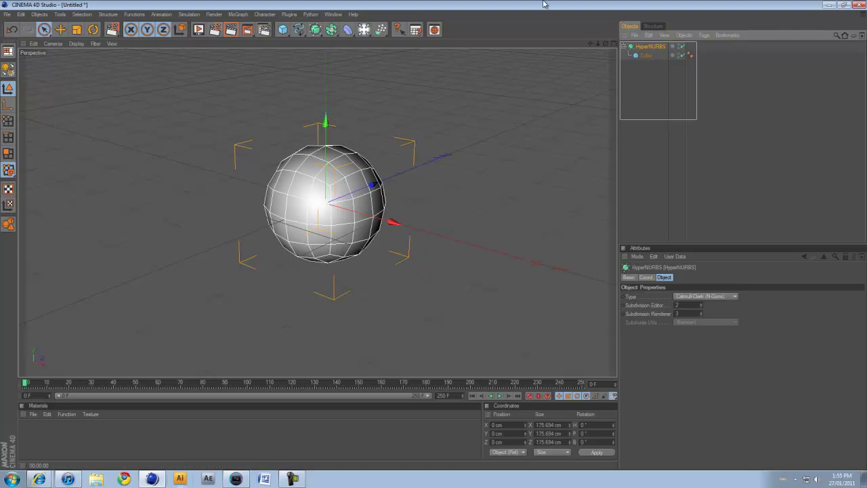
pyautogui.click(691, 55)
pyautogui.press('Delete')
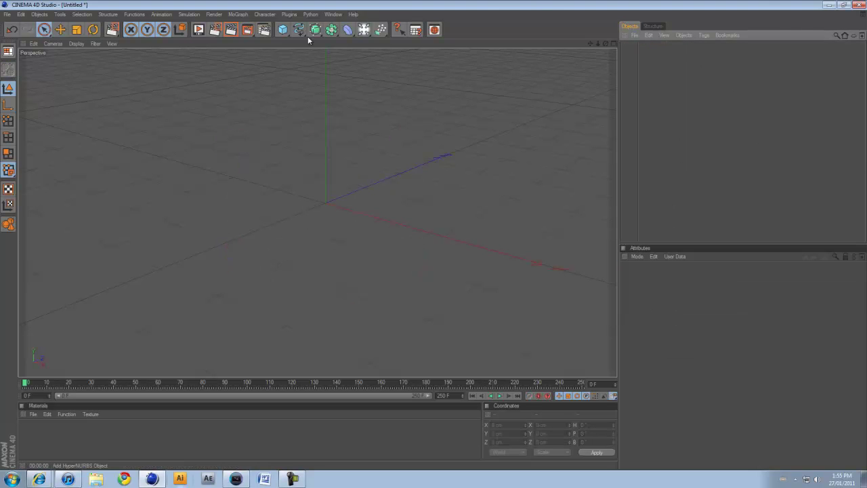
# Add two circle splines and move the second one about 275 cm along the Z axis.
pyautogui.click(282, 29)
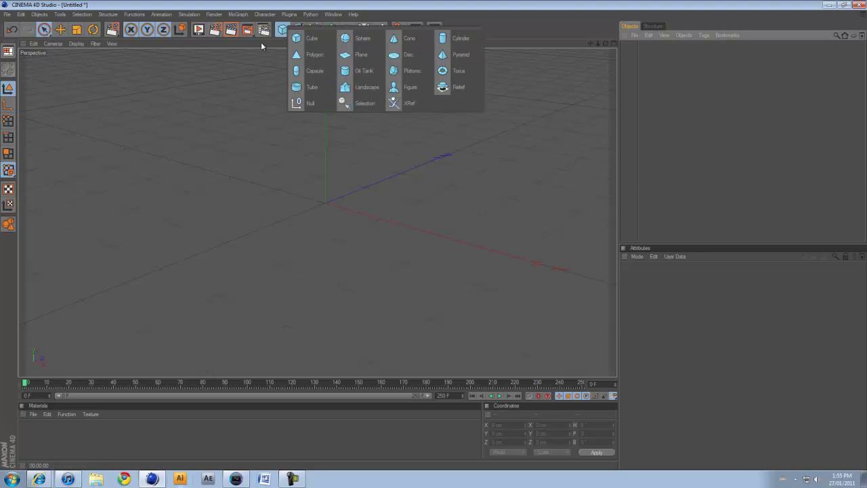
pyautogui.click(299, 29)
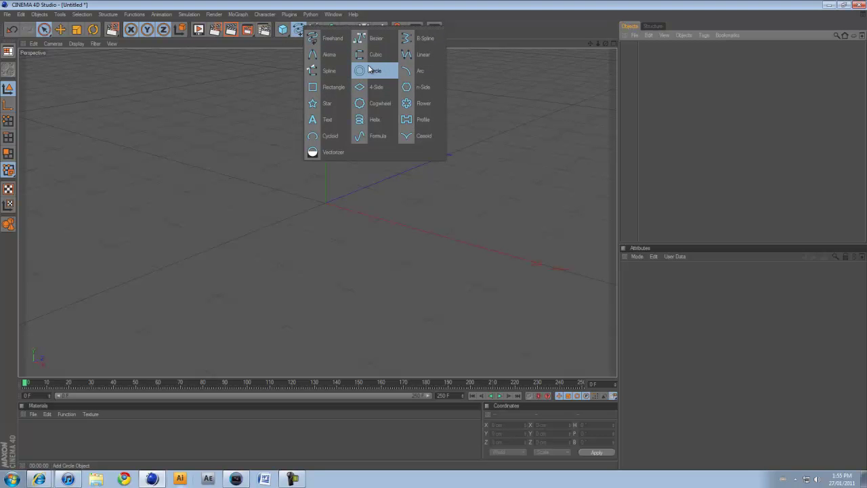
pyautogui.click(370, 70)
pyautogui.moveTo(606, 44); pyautogui.dragTo(387, 67)
pyautogui.click(299, 29)
pyautogui.click(371, 82)
pyautogui.moveTo(388, 209); pyautogui.dragTo(434, 237)
pyautogui.moveTo(605, 44); pyautogui.dragTo(357, 52)
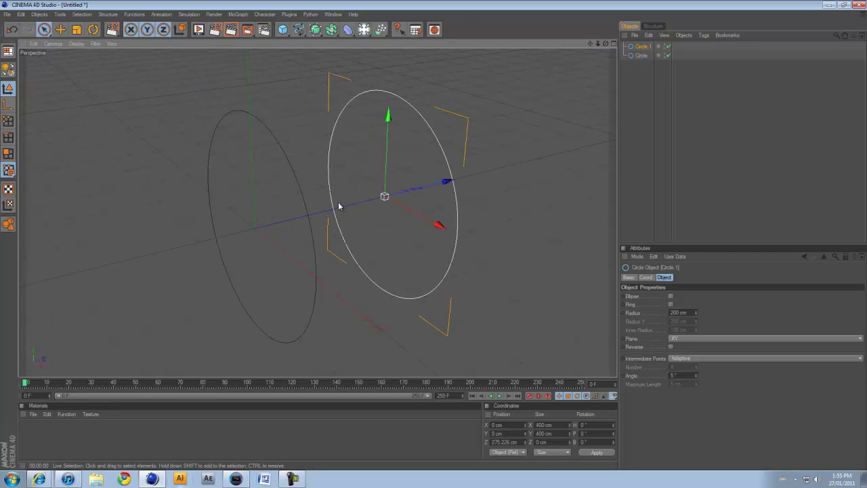
# Add a Loft NURBS, nest both circles inside it, and set its Mesh Subdivision U to 116.
pyautogui.moveTo(315, 30); pyautogui.dragTo(429, 57)
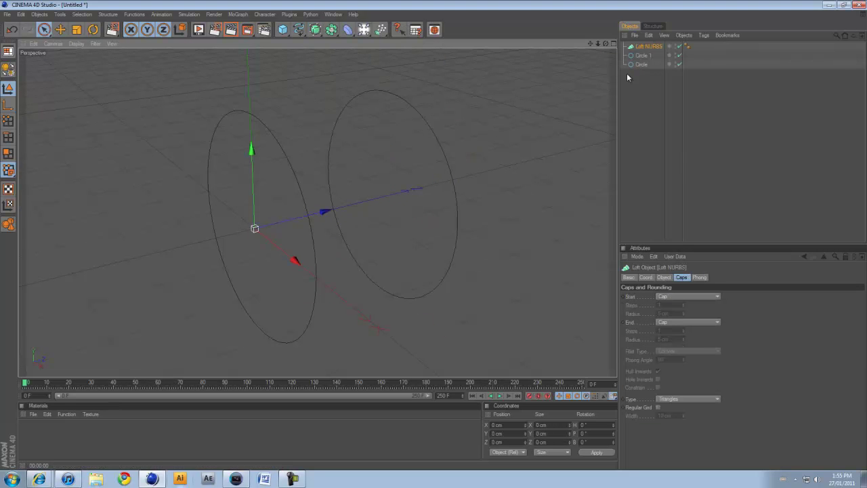
pyautogui.moveTo(658, 93); pyautogui.dragTo(435, 238)
pyautogui.click(648, 47)
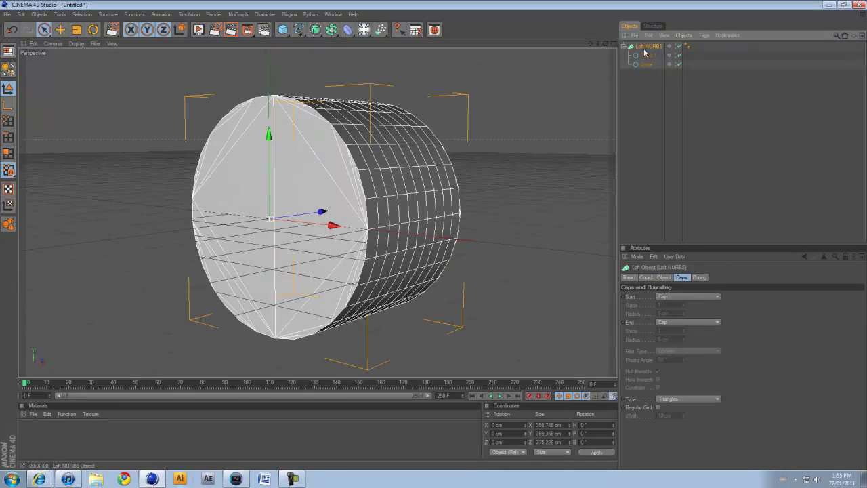
pyautogui.click(664, 277)
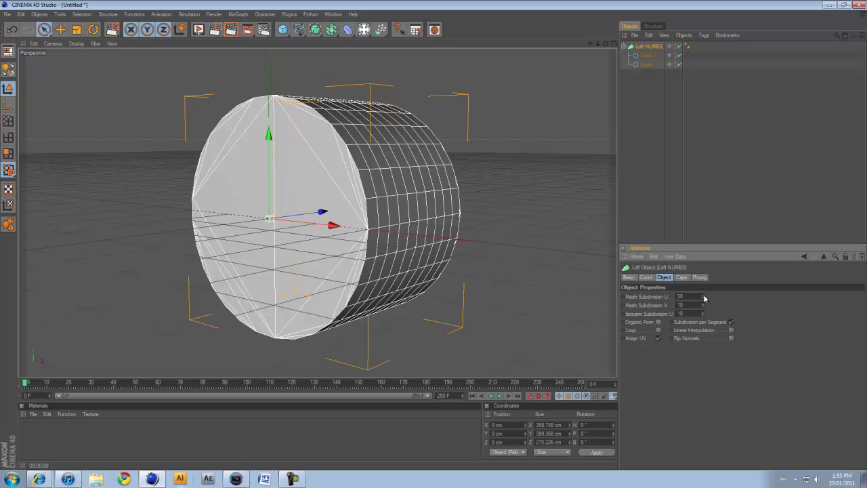
pyautogui.moveTo(704, 298); pyautogui.dragTo(704, 299)
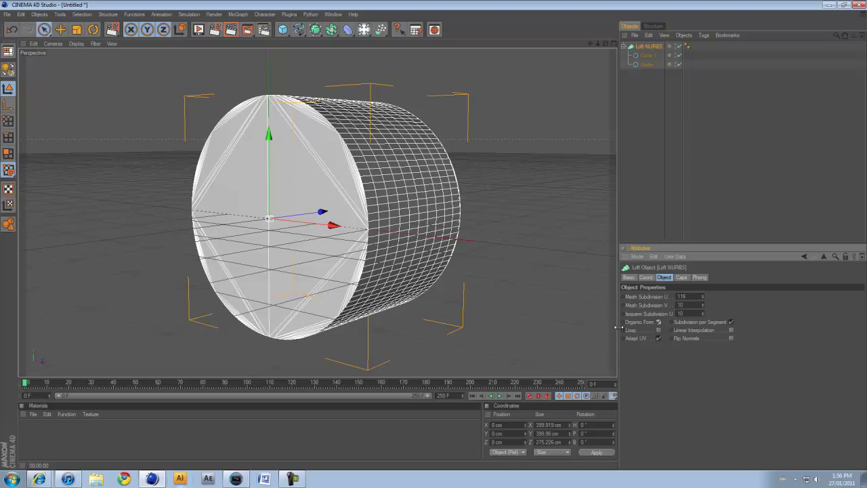
# Delete the Loft NURBS with its circles and add a Lathe NURBS to the empty scene.
pyautogui.hotkey('ctrl', 'a')
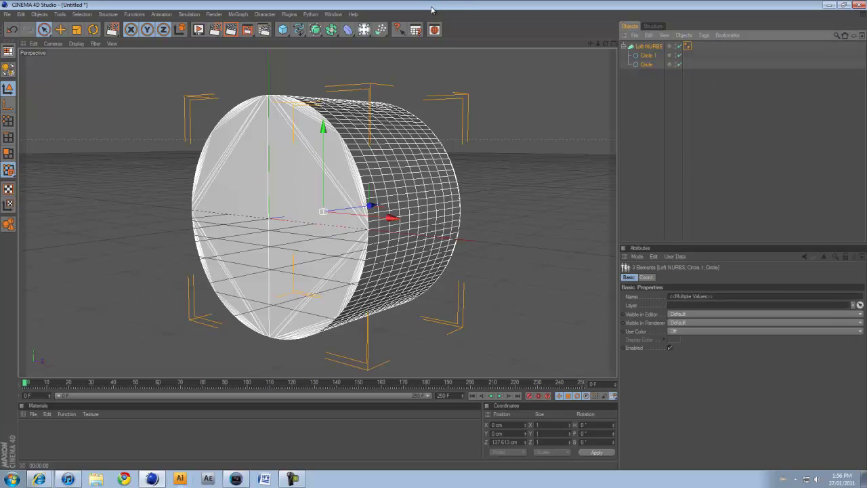
pyautogui.press('Delete')
pyautogui.moveTo(315, 30); pyautogui.dragTo(354, 54)
pyautogui.keyDown('alt'); pyautogui.moveTo(424, 231); pyautogui.dragTo(435, 235); pyautogui.keyUp('alt')
pyautogui.moveTo(591, 43); pyautogui.dragTo(434, 238)
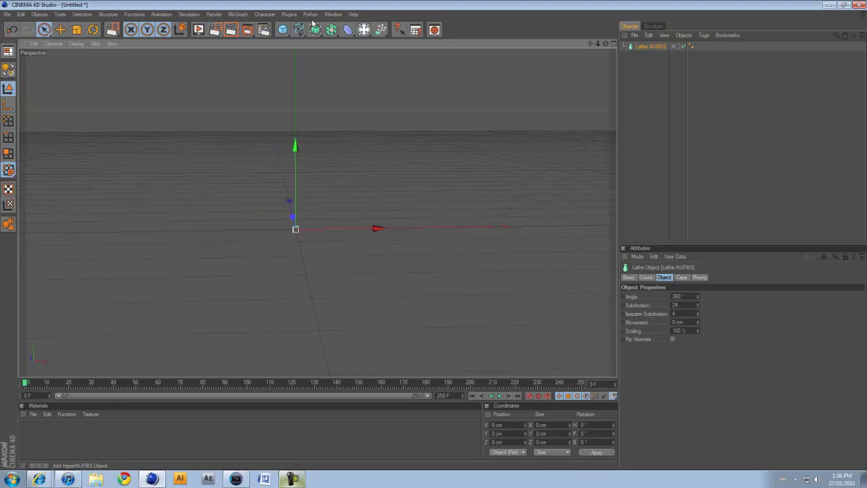
# Maximize the front view and activate the Linear spline tool.
pyautogui.click(613, 45)
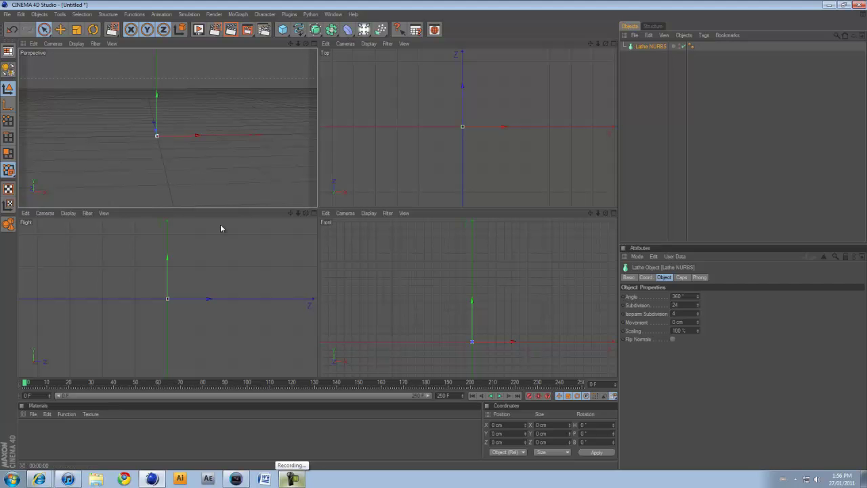
pyautogui.click(613, 213)
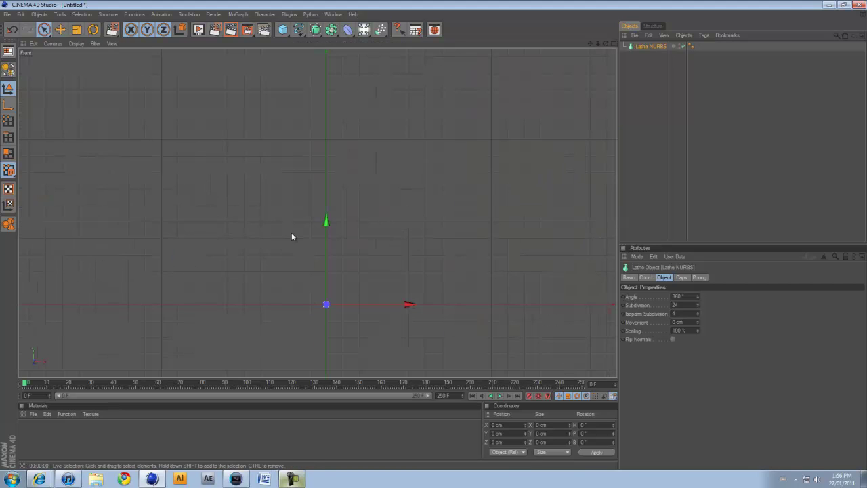
pyautogui.moveTo(589, 44); pyautogui.dragTo(434, 235)
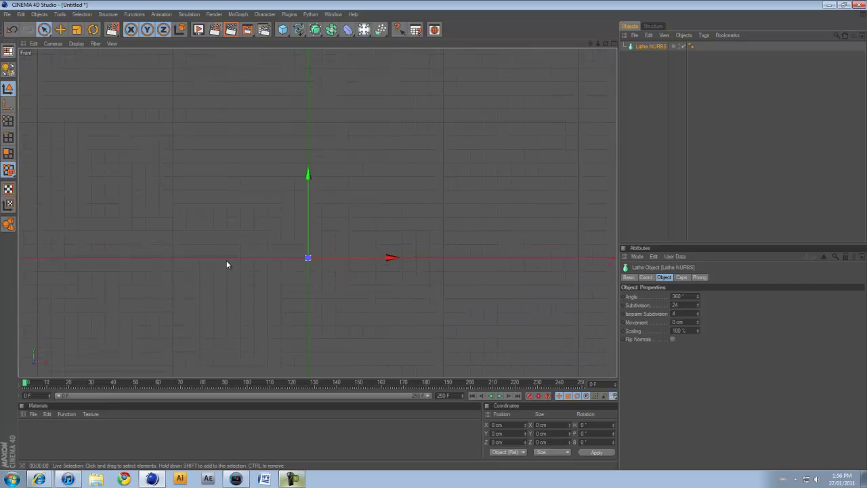
pyautogui.scroll(2, 264, 223)
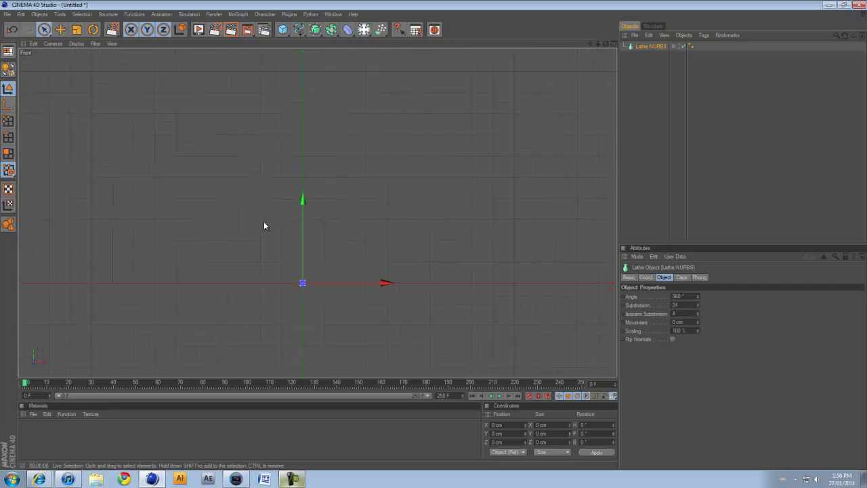
pyautogui.click(304, 36)
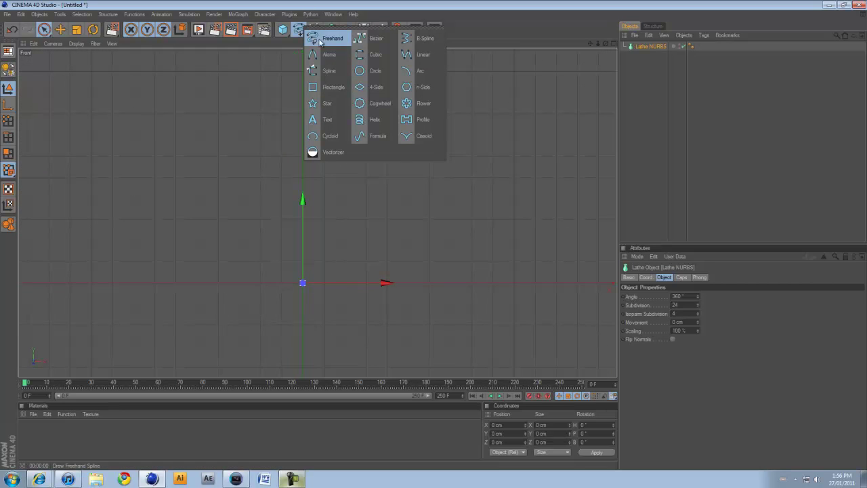
pyautogui.click(422, 54)
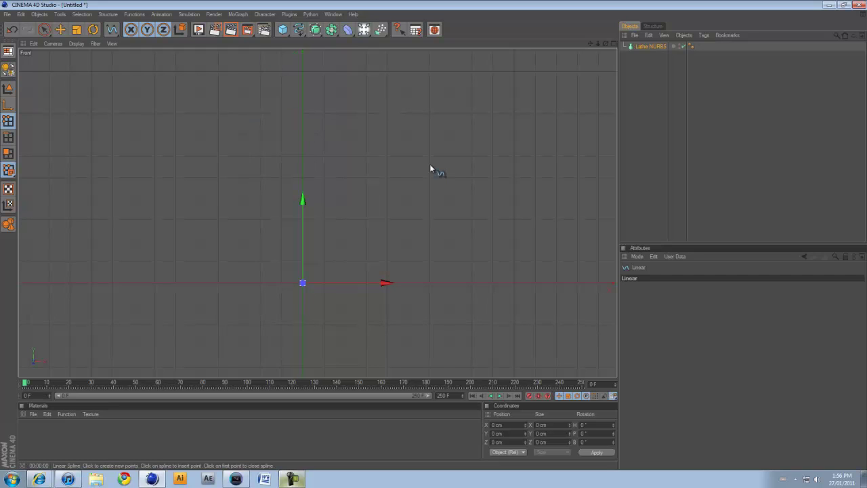
# Review the coordinate, object and cap properties of the Lathe NURBS.
pyautogui.click(647, 47)
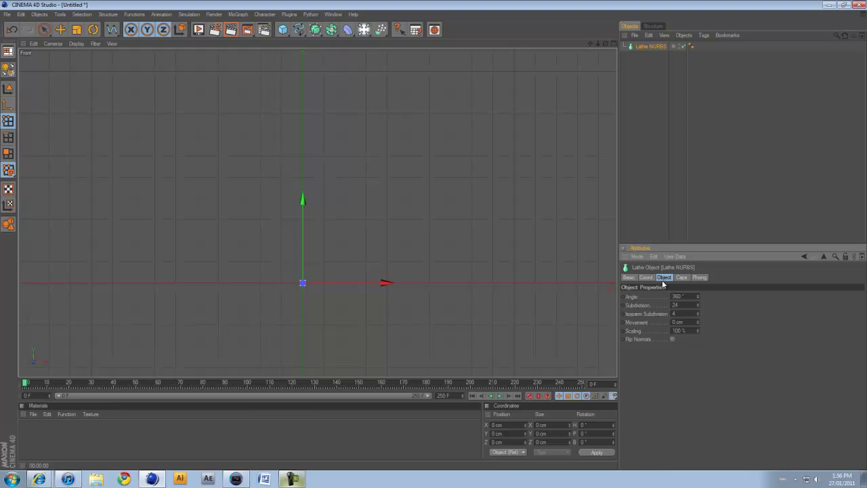
pyautogui.click(649, 279)
pyautogui.click(668, 280)
pyautogui.click(684, 280)
pyautogui.click(667, 278)
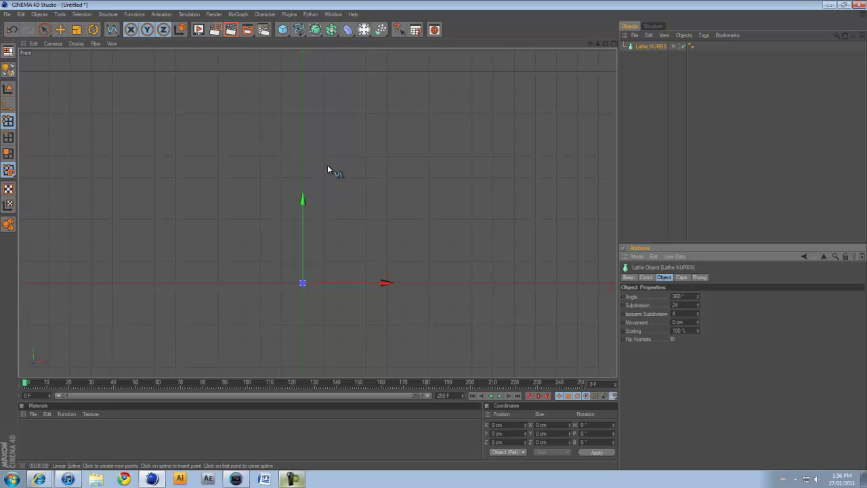
# Draw a five-point linear half-bowl profile ending at the origin, about 299 cm wide and 303 cm high, and return to model mode.
pyautogui.click(366, 219)
pyautogui.click(357, 239)
pyautogui.click(344, 257)
pyautogui.click(321, 273)
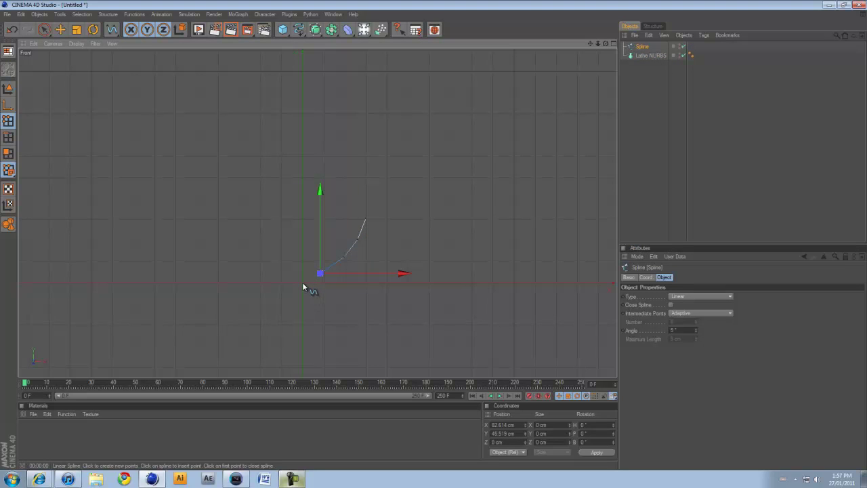
pyautogui.click(302, 283)
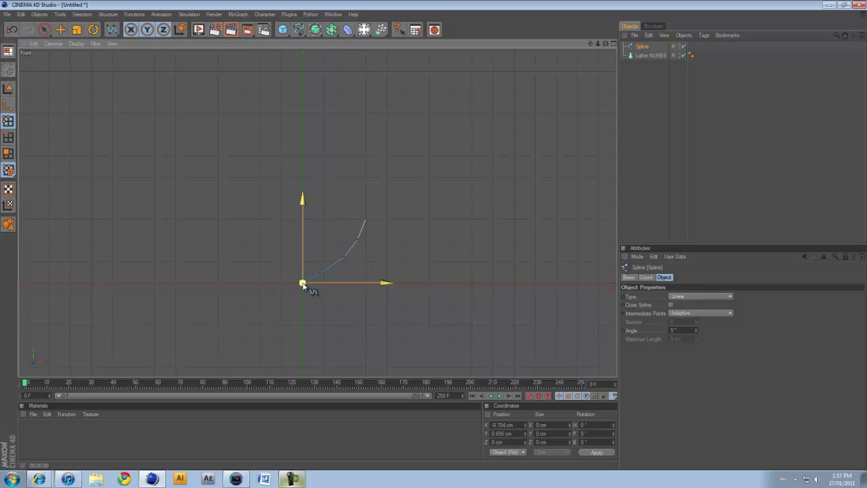
pyautogui.click(8, 88)
pyautogui.press('e')
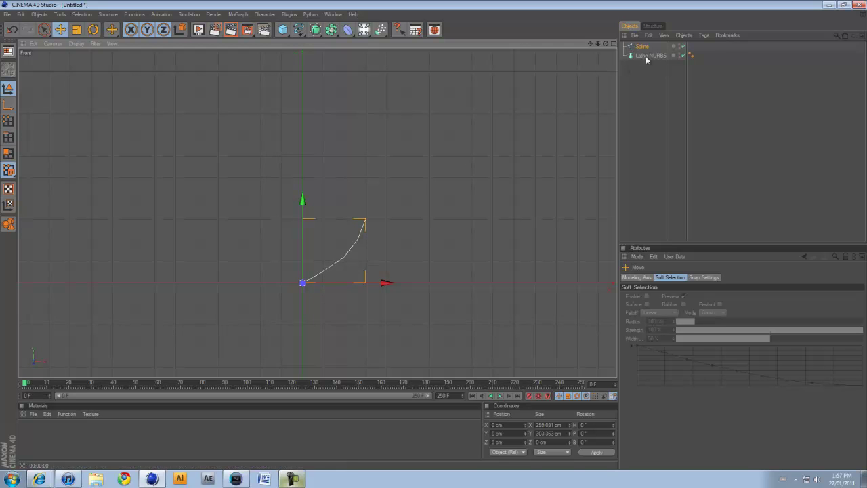
# Return to the perspective view and nest the spline inside the Lathe NURBS to revolve it into a bowl.
pyautogui.click(614, 44)
pyautogui.click(315, 44)
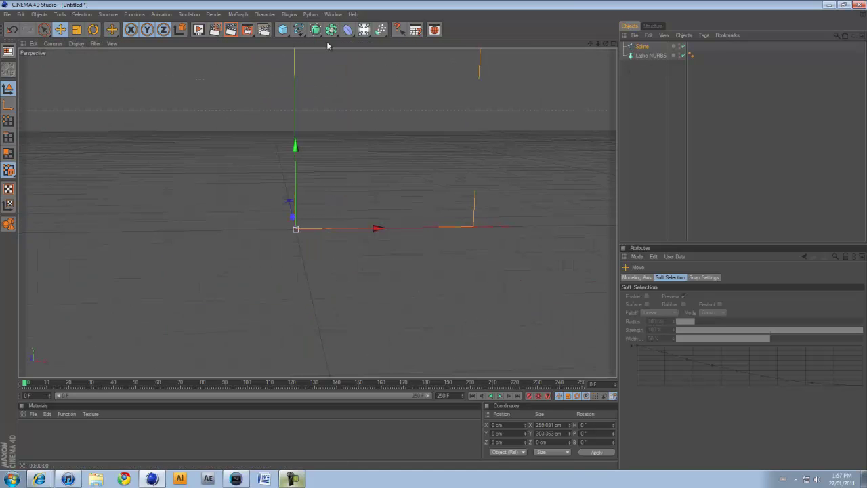
pyautogui.moveTo(591, 44); pyautogui.dragTo(435, 239)
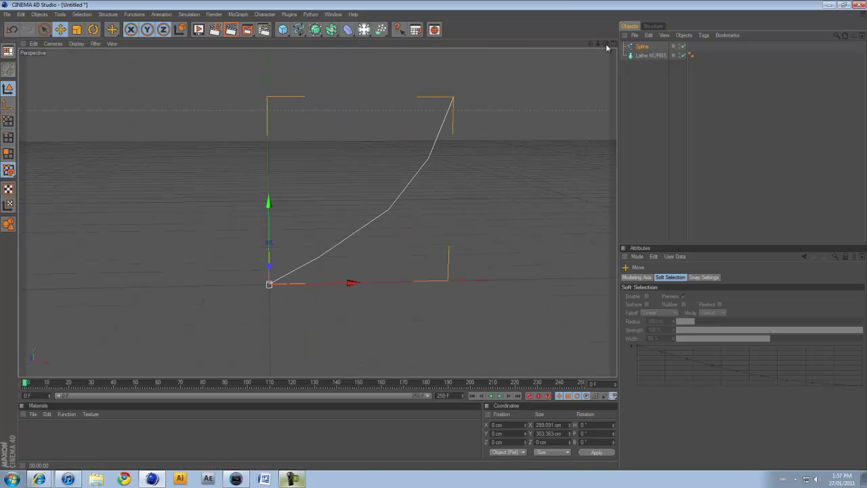
pyautogui.moveTo(607, 44); pyautogui.dragTo(436, 238)
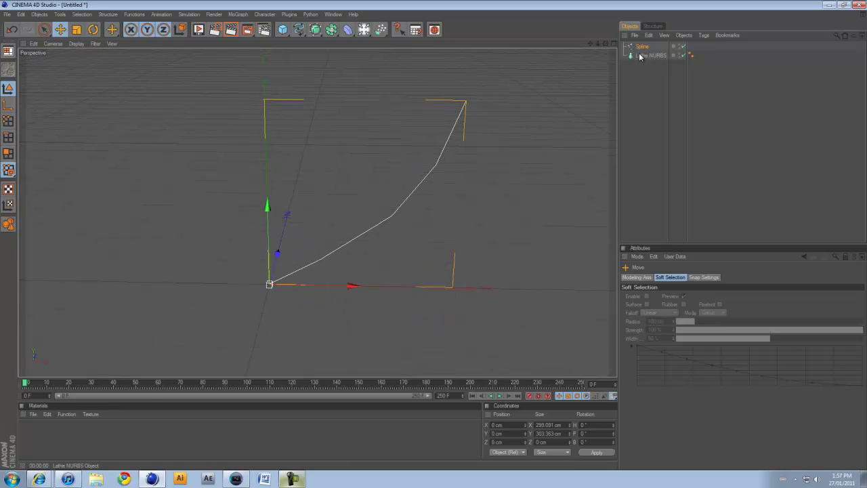
pyautogui.moveTo(640, 49); pyautogui.dragTo(642, 55)
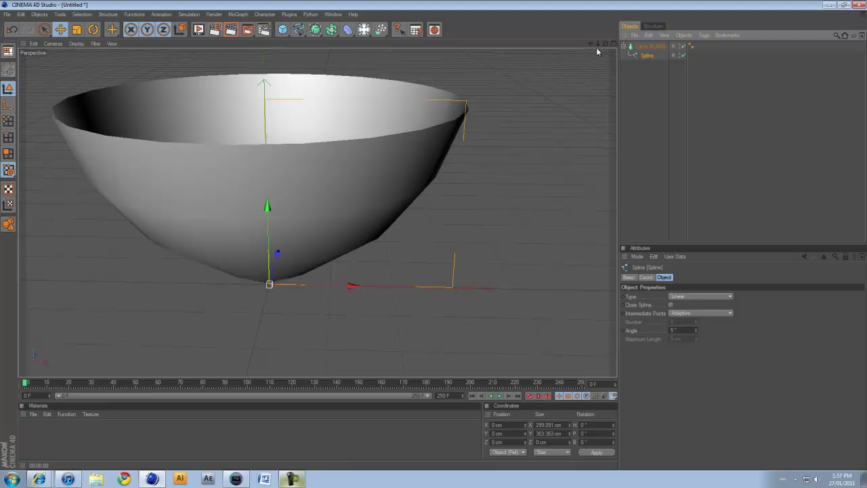
# Set the profile spline's Intermediate Points to Uniform and inspect the inside of the lathed bowl.
pyautogui.moveTo(429, 240)
pyautogui.keyDown('alt'); pyautogui.mouseDown()
pyautogui.moveTo(426, 226)
pyautogui.moveTo(461, 240)
pyautogui.moveTo(435, 244)
pyautogui.moveTo(420, 220)
pyautogui.moveTo(435, 237)
pyautogui.moveTo(428, 240)
pyautogui.moveTo(438, 237)
pyautogui.mouseUp(); pyautogui.keyUp('alt')
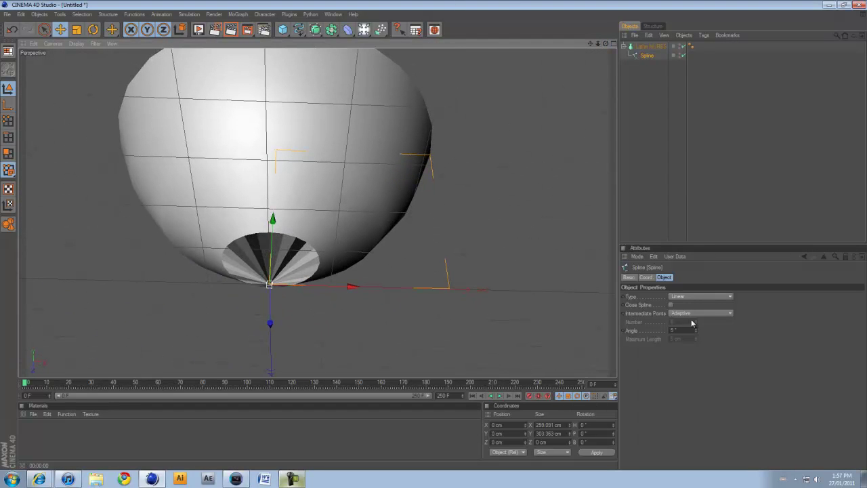
pyautogui.click(680, 316)
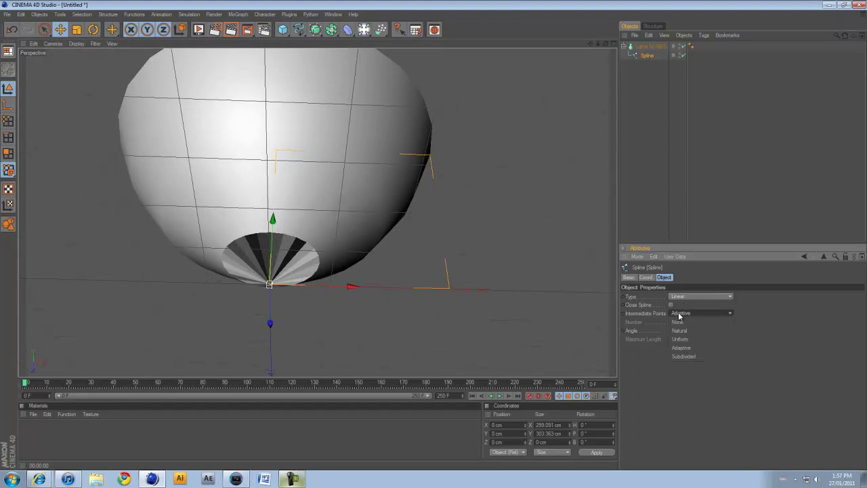
pyautogui.click(688, 348)
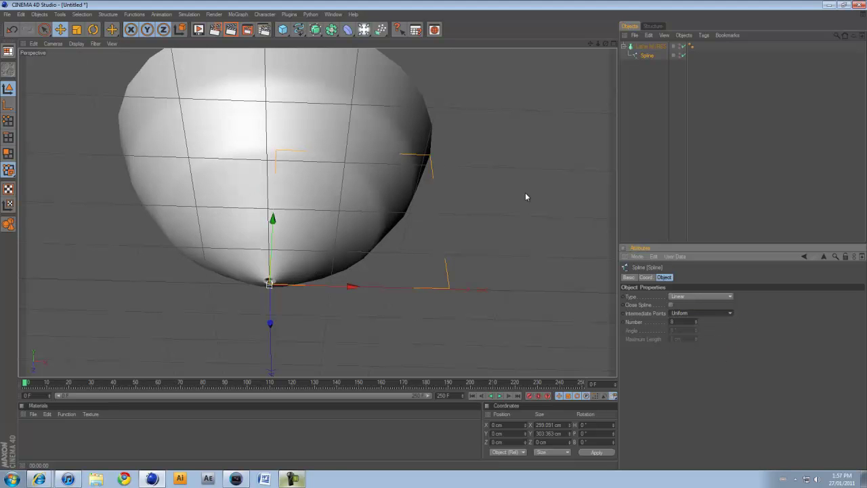
pyautogui.click(590, 65)
pyautogui.moveTo(605, 43); pyautogui.dragTo(430, 234)
pyautogui.moveTo(595, 45); pyautogui.dragTo(520, 95)
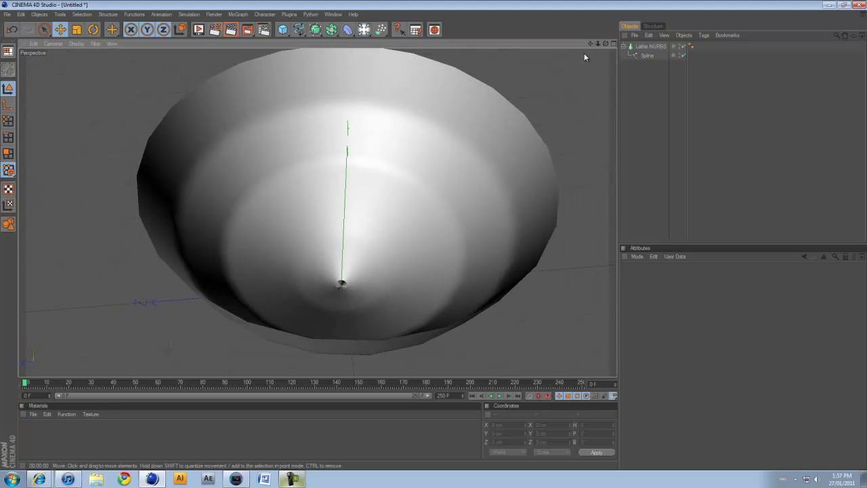
pyautogui.moveTo(606, 44); pyautogui.dragTo(437, 237)
# Delete the Lathe NURBS with its spline and add a Sweep NURBS.
pyautogui.moveTo(770, 166); pyautogui.dragTo(581, 14)
pyautogui.press('Delete')
pyautogui.click(315, 30)
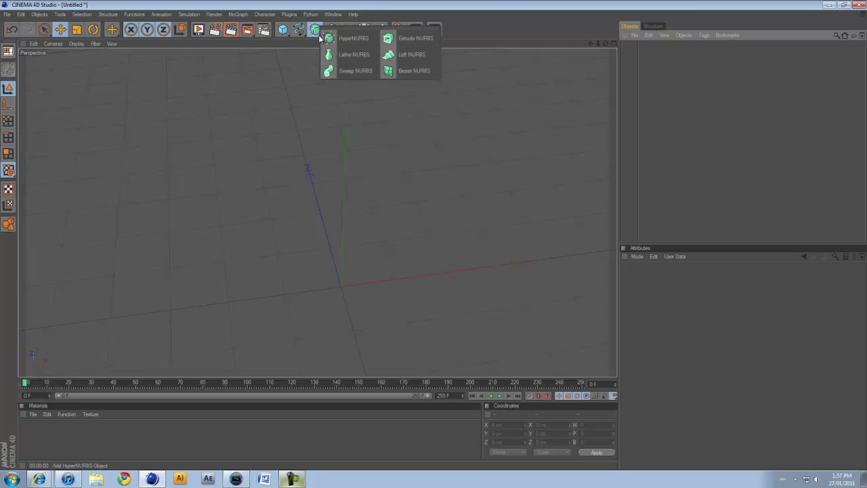
pyautogui.click(367, 75)
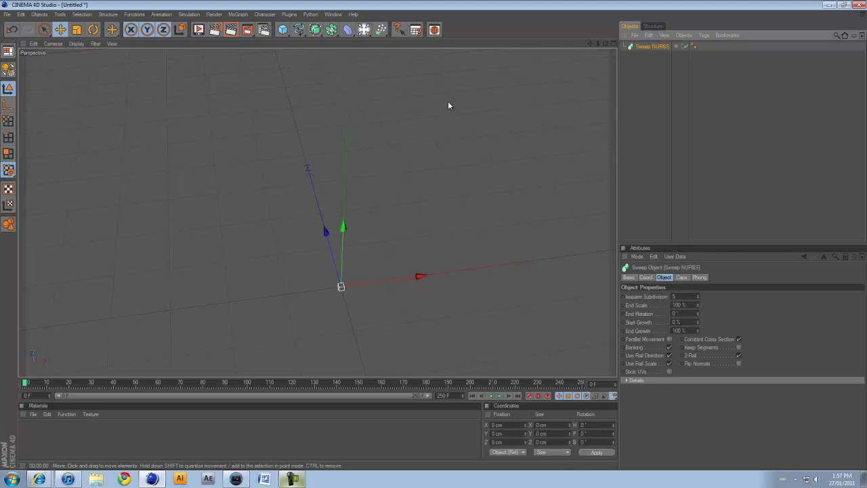
pyautogui.keyDown('alt'); pyautogui.moveTo(520, 105); pyautogui.dragTo(327, 59); pyautogui.keyUp('alt')
pyautogui.keyDown('alt'); pyautogui.moveTo(427, 305); pyautogui.dragTo(513, 28); pyautogui.keyUp('alt')
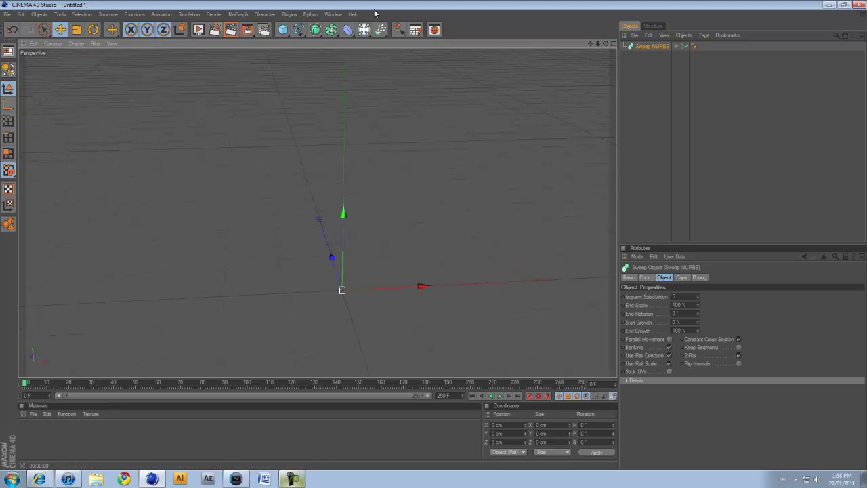
# Add a Helix spline, nest it inside the Sweep NURBS, and select the Sweep NURBS.
pyautogui.click(283, 29)
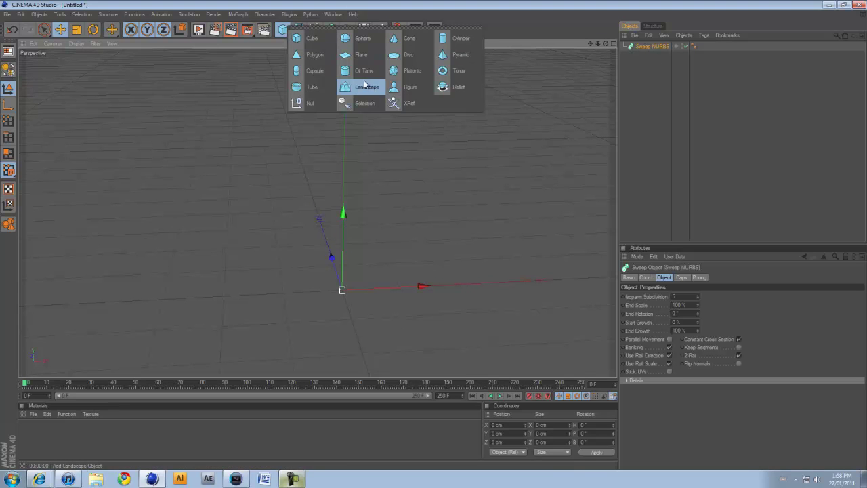
pyautogui.click(298, 29)
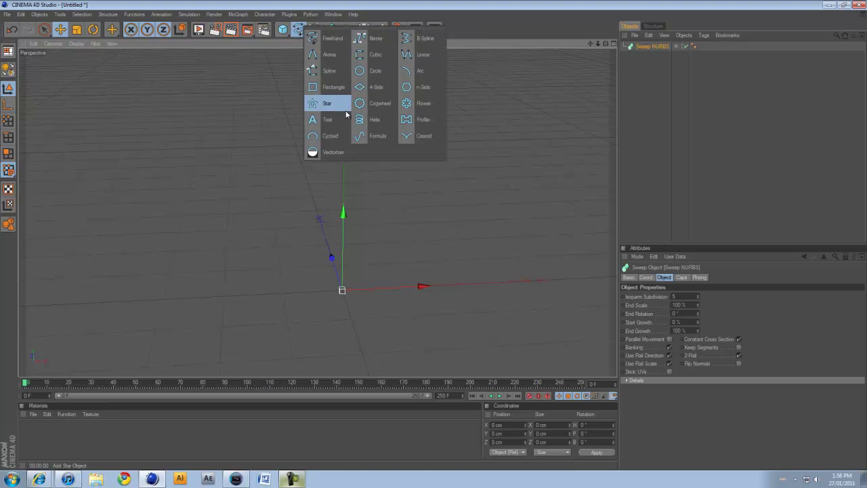
pyautogui.click(379, 125)
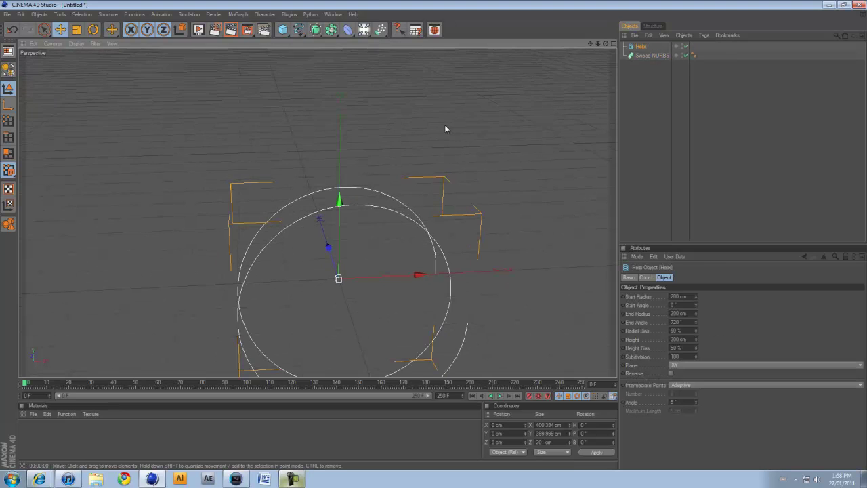
pyautogui.moveTo(606, 44); pyautogui.dragTo(434, 235)
pyautogui.moveTo(637, 50)
pyautogui.mouseDown()
pyautogui.moveTo(641, 64)
pyautogui.moveTo(632, 58)
pyautogui.mouseUp()
pyautogui.click(647, 49)
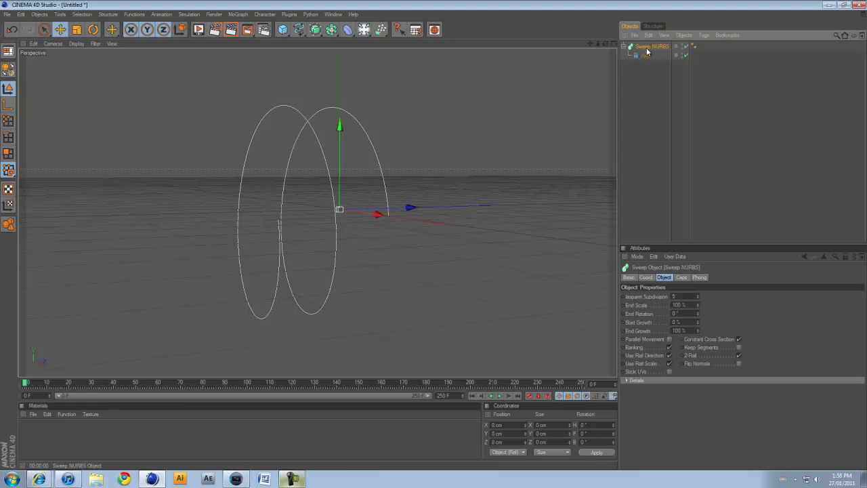
# Try the Helix spline in other plane orientations, return its Plane to XY, and reselect the Sweep NURBS.
pyautogui.click(646, 56)
pyautogui.click(644, 55)
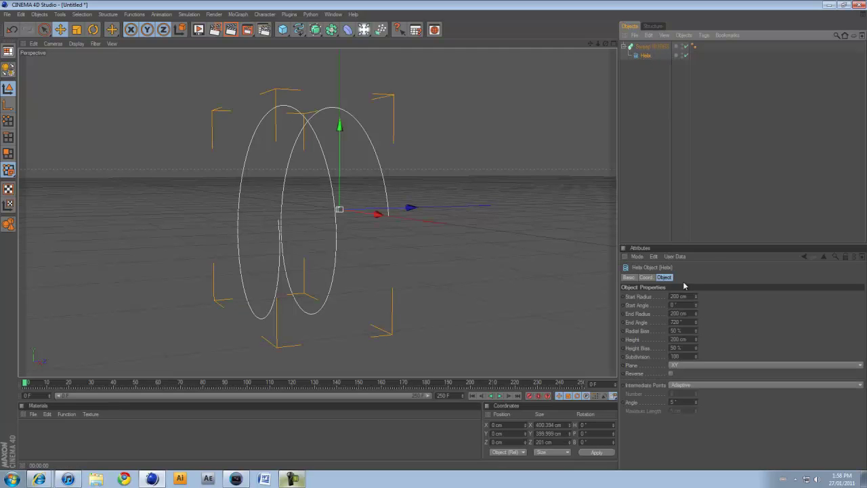
pyautogui.click(688, 365)
pyautogui.click(685, 382)
pyautogui.click(684, 366)
pyautogui.click(676, 391)
pyautogui.click(681, 365)
pyautogui.click(676, 374)
pyautogui.click(648, 47)
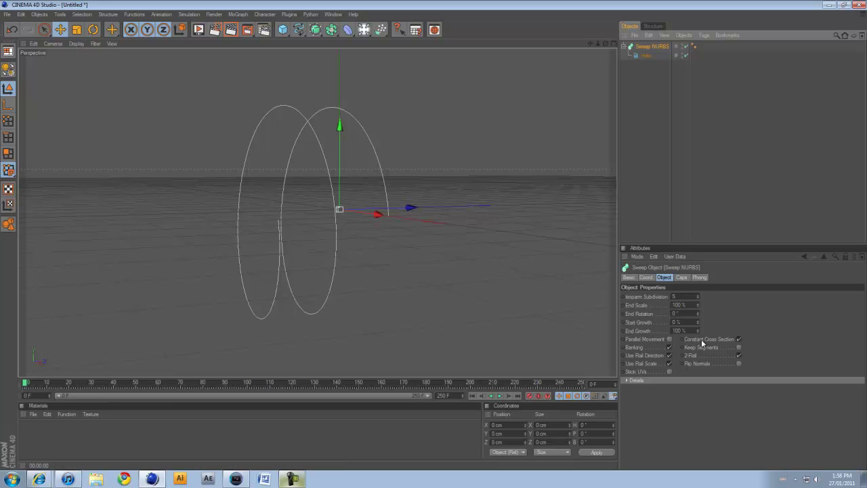
# Delete the Helix spline from the Sweep NURBS.
pyautogui.click(644, 55)
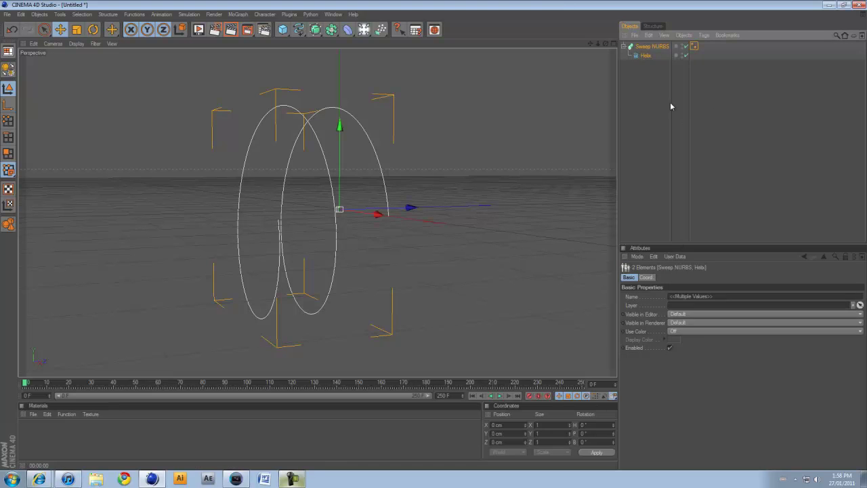
pyautogui.press('Delete')
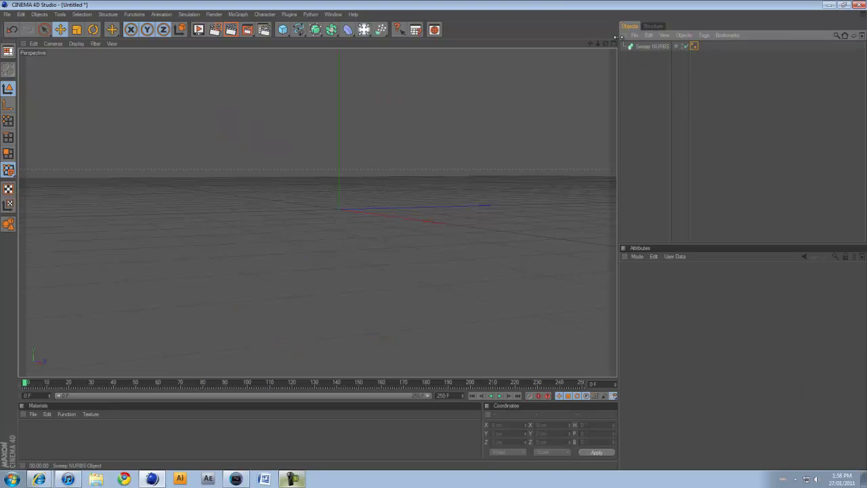
pyautogui.moveTo(605, 44); pyautogui.dragTo(422, 3)
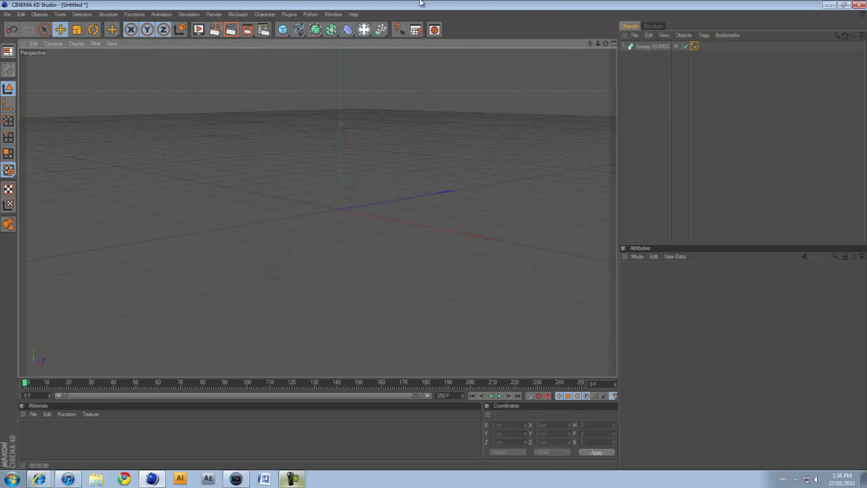
# Draw a wavy five-point Bezier spline across the Front view.
pyautogui.click(298, 29)
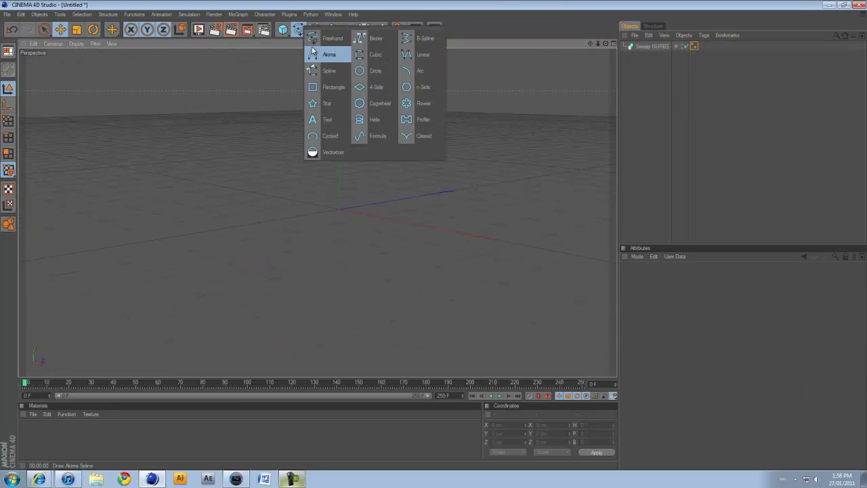
pyautogui.click(426, 41)
pyautogui.click(614, 43)
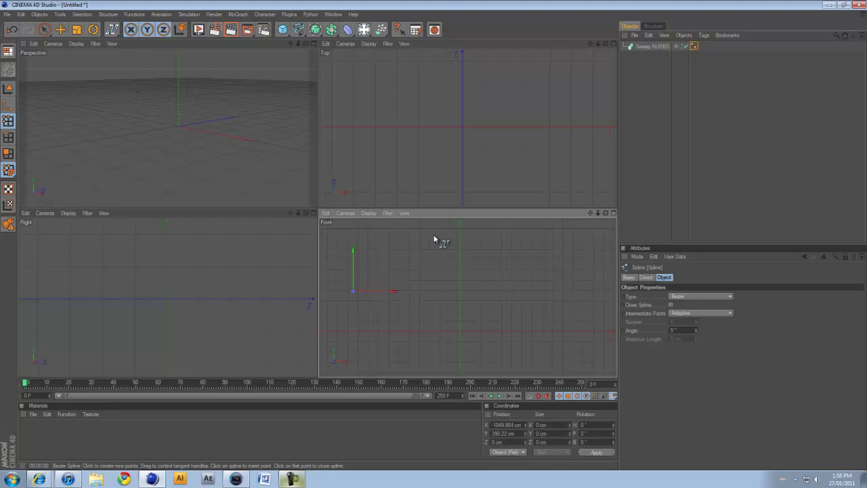
pyautogui.click(353, 292)
pyautogui.moveTo(401, 319); pyautogui.dragTo(416, 297)
pyautogui.moveTo(454, 318); pyautogui.dragTo(488, 348)
pyautogui.moveTo(506, 316); pyautogui.dragTo(516, 276)
pyautogui.moveTo(562, 331); pyautogui.dragTo(590, 358)
# Try to draw a second Bezier spline above the wavy one in the Front view.
pyautogui.click(299, 30)
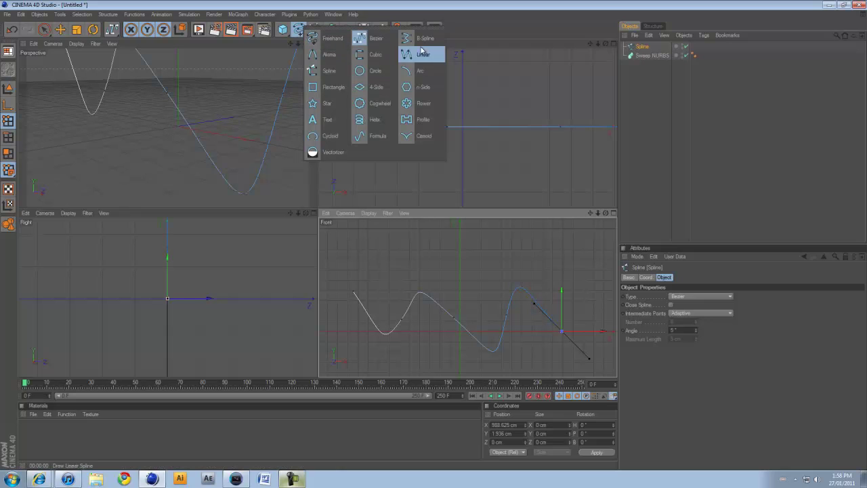
pyautogui.click(376, 39)
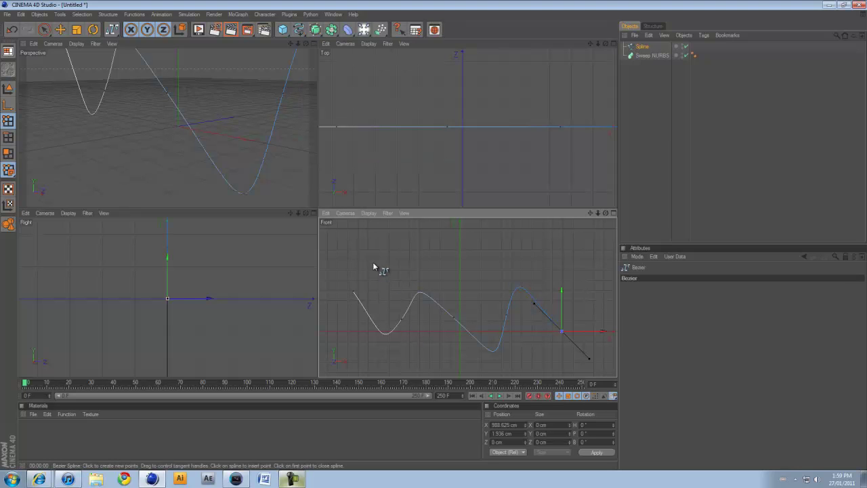
pyautogui.moveTo(373, 264); pyautogui.dragTo(445, 258)
pyautogui.press('e')
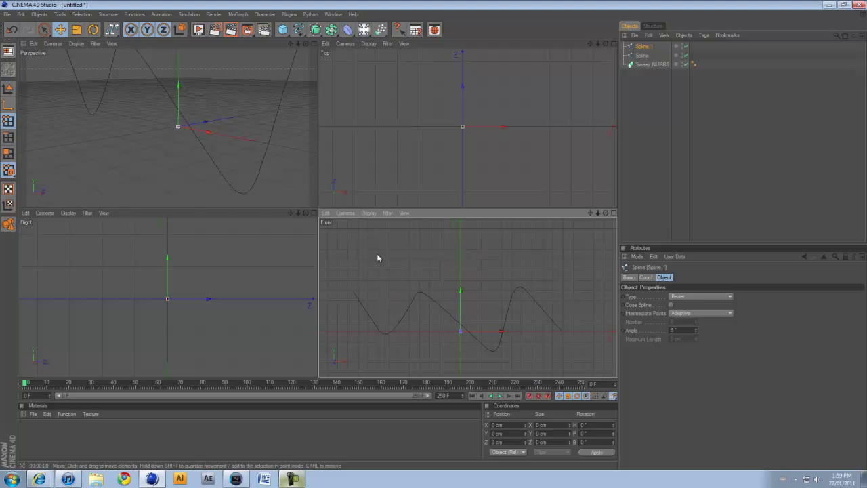
# Delete the empty second spline and nest the wavy spline inside the Sweep NURBS, working in the perspective view.
pyautogui.click(312, 43)
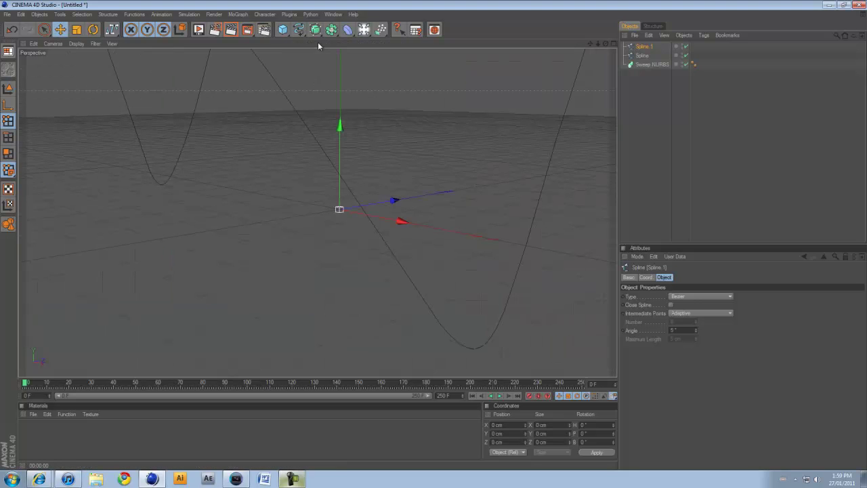
pyautogui.click(647, 56)
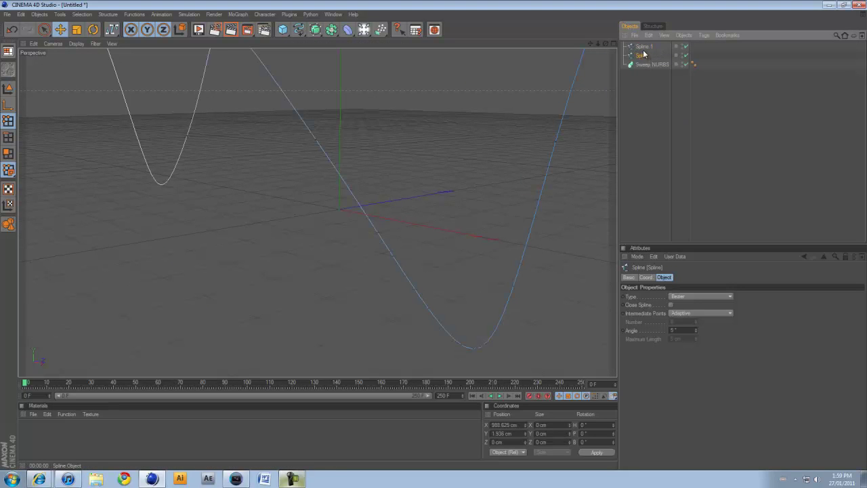
pyautogui.click(644, 47)
pyautogui.press('Delete')
pyautogui.moveTo(643, 47); pyautogui.dragTo(647, 59)
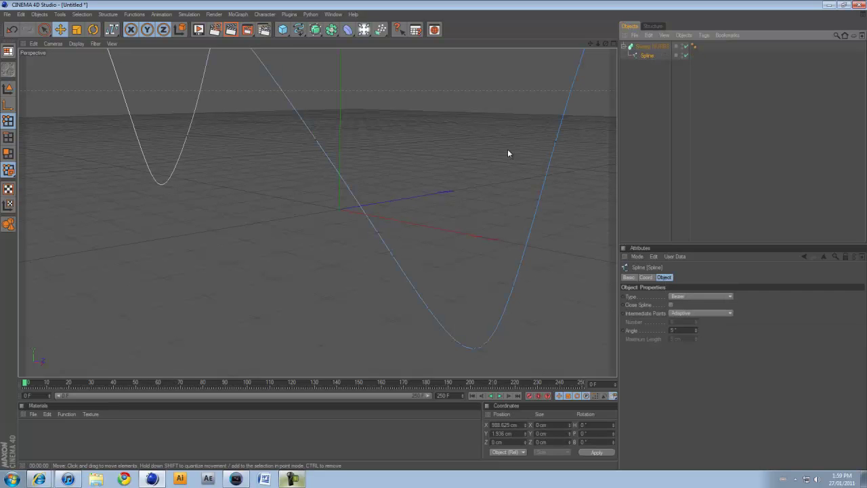
# Check the nested spline's properties and set the Sweep NURBS End Rotation to -11°.
pyautogui.click(659, 46)
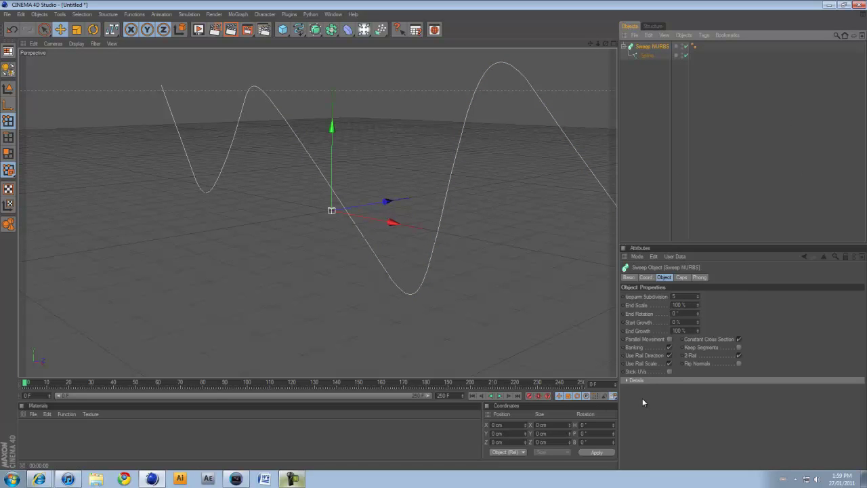
pyautogui.click(641, 55)
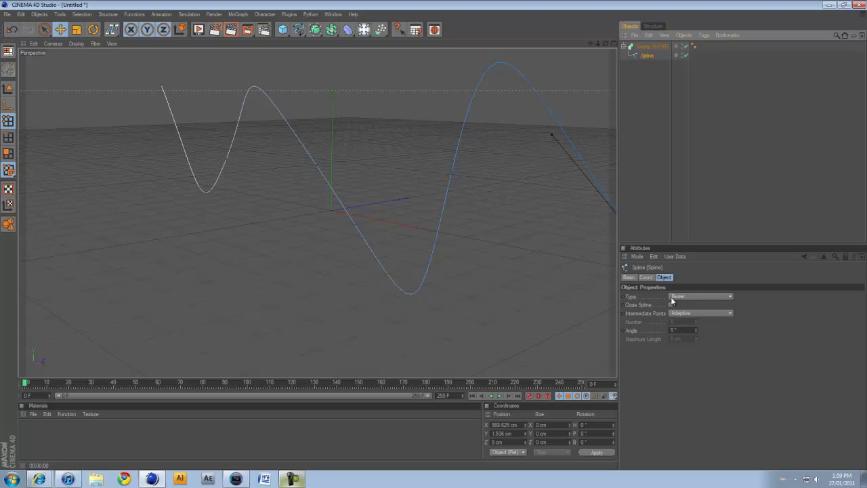
pyautogui.click(651, 46)
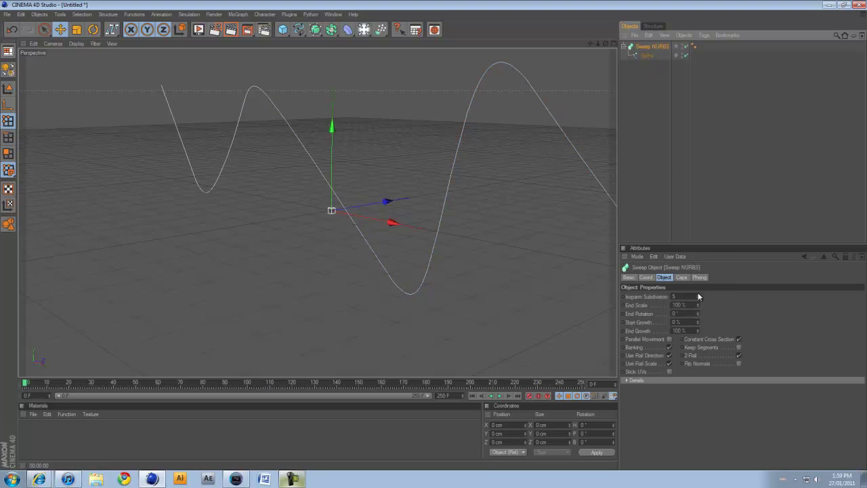
pyautogui.click(699, 313)
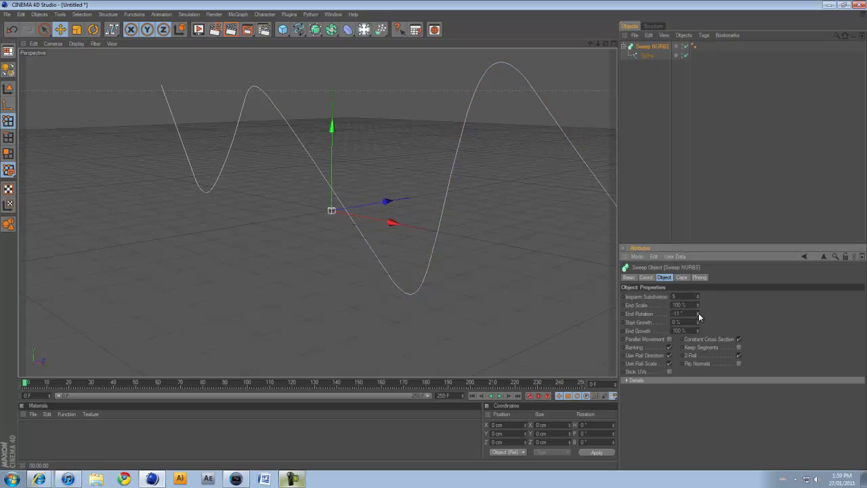
# Delete the Sweep NURBS together with its spline.
pyautogui.click(744, 210)
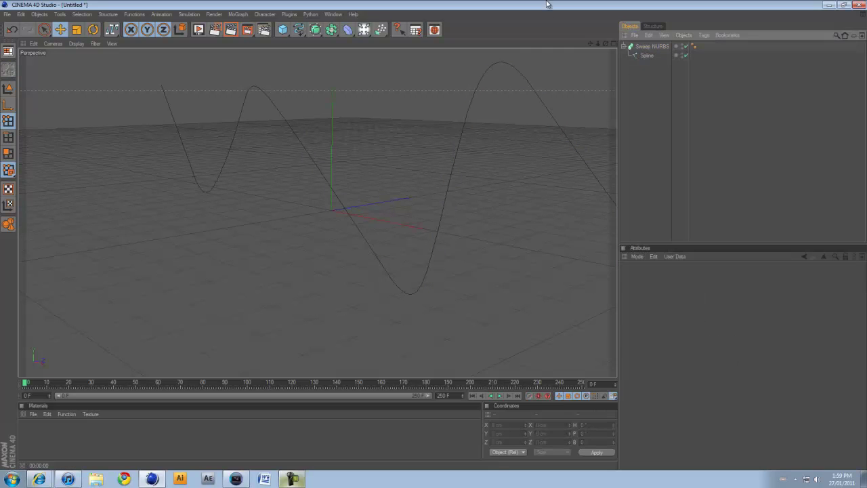
pyautogui.moveTo(676, 123); pyautogui.dragTo(597, 39)
pyautogui.press('Delete')
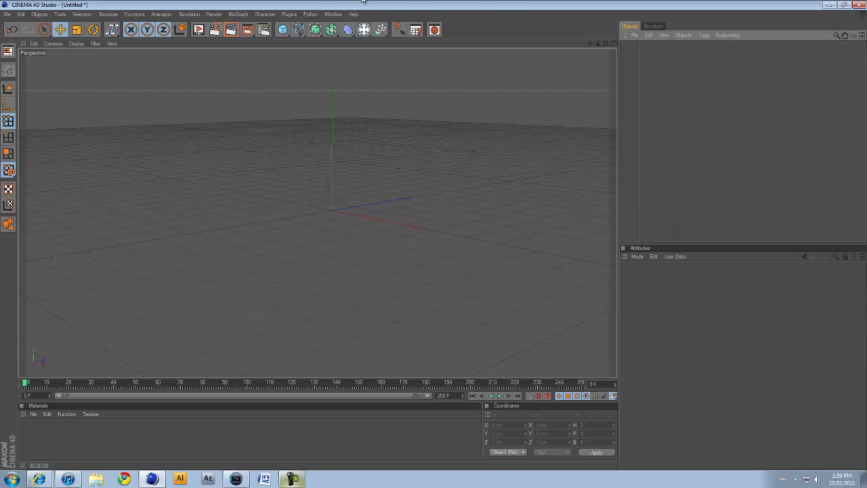
pyautogui.click(299, 29)
pyautogui.click(316, 29)
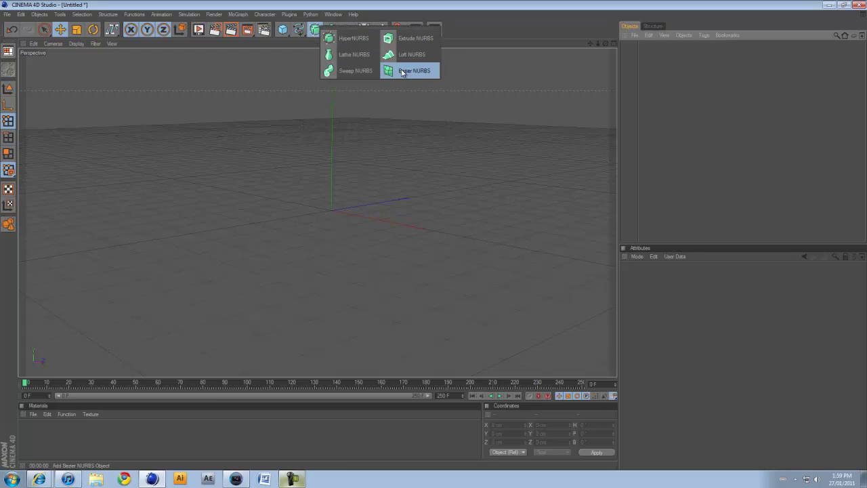
pyautogui.click(398, 104)
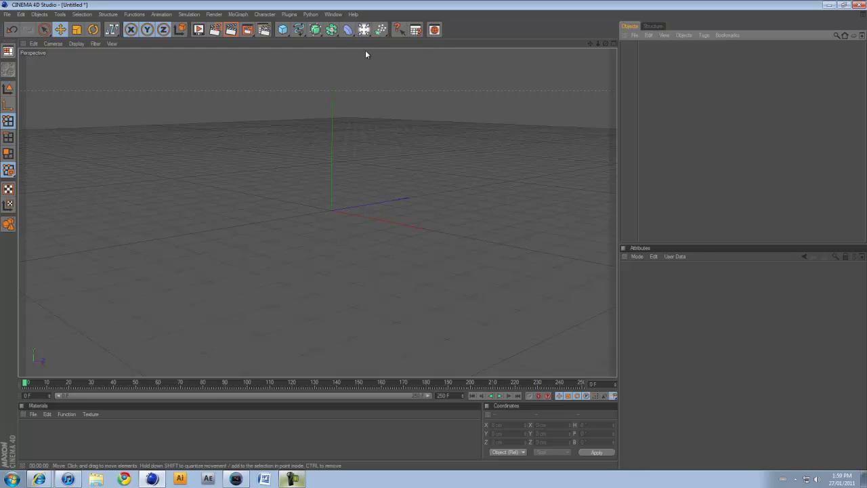
# Add an Array object and a Sphere, and nest the Sphere inside the Array.
pyautogui.click(332, 30)
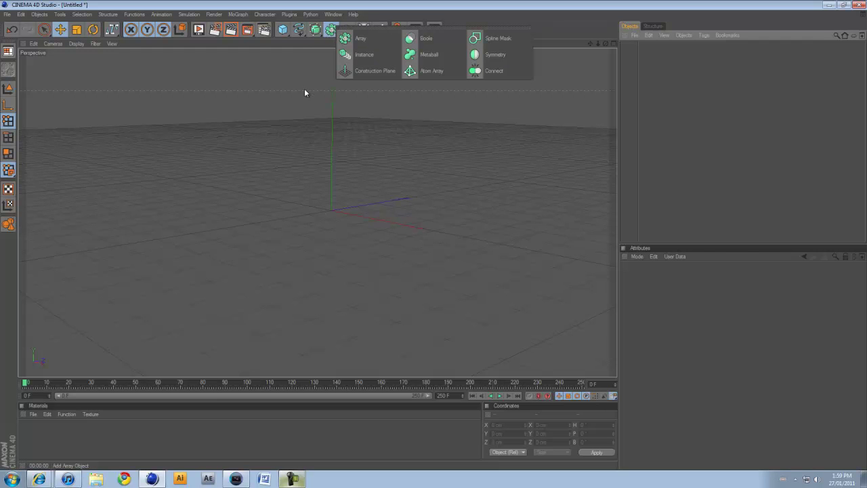
pyautogui.click(357, 38)
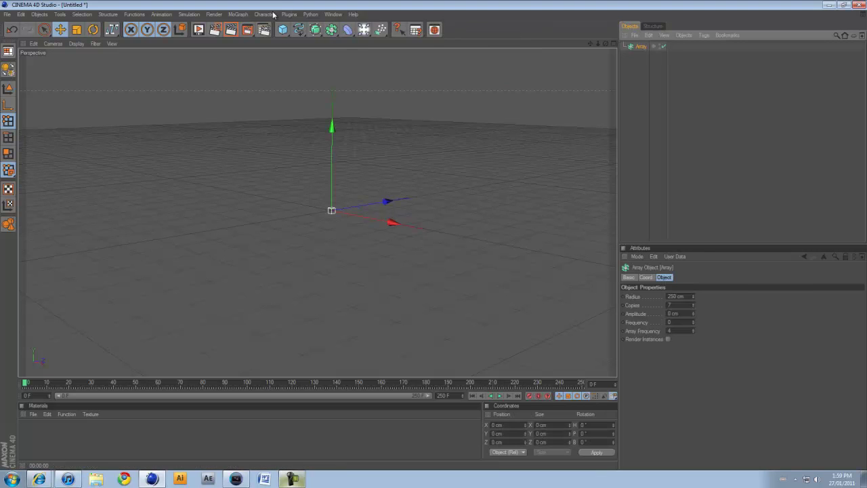
pyautogui.click(282, 28)
pyautogui.click(350, 37)
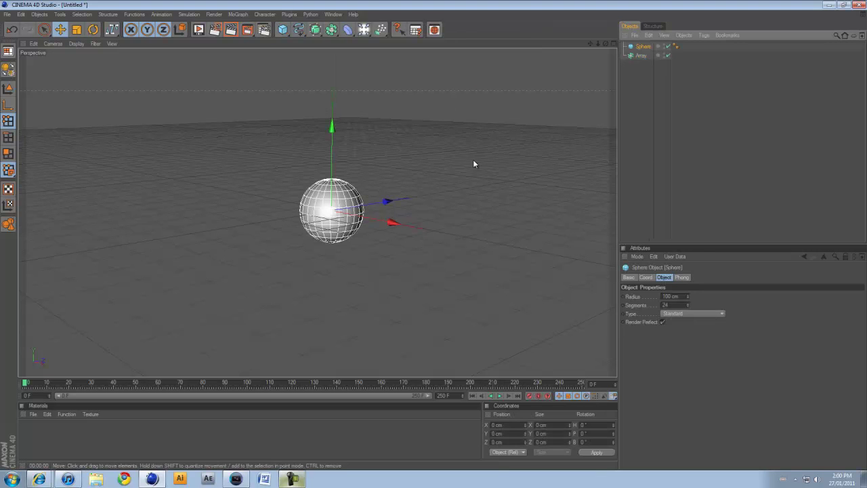
pyautogui.moveTo(642, 46); pyautogui.dragTo(434, 231)
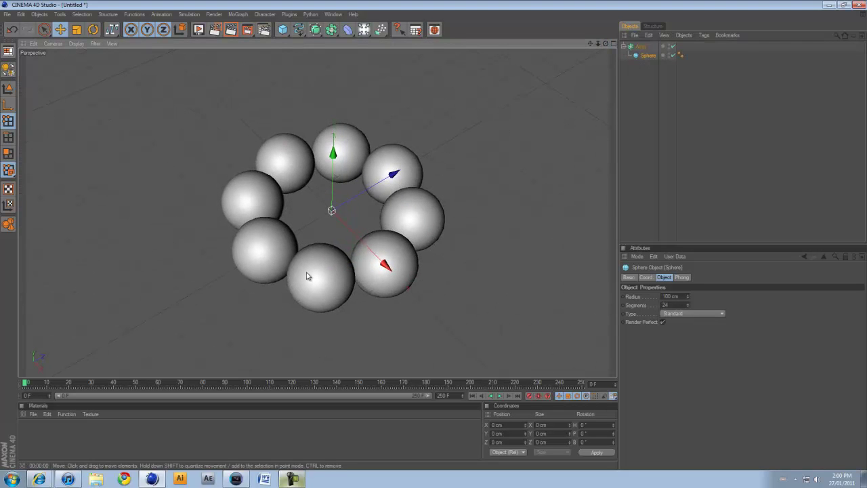
# Set the Array's Radius to 367 cm and Copies to 34, and render a preview of the ring.
pyautogui.click(642, 46)
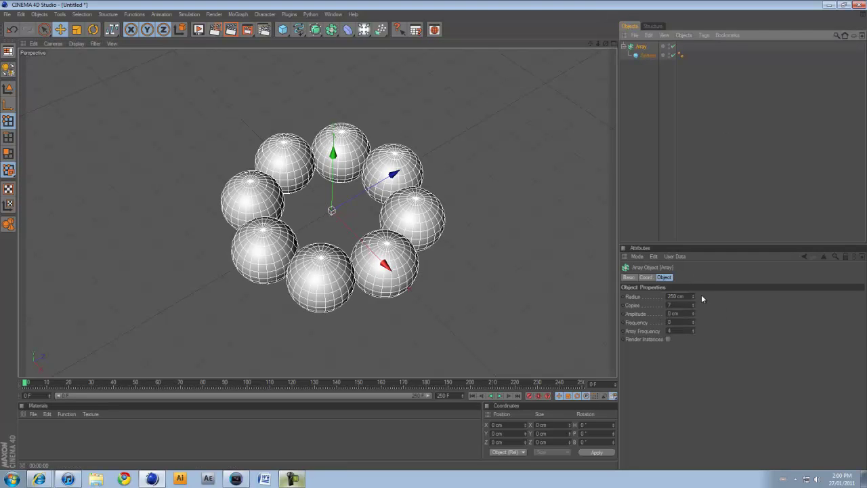
pyautogui.moveTo(693, 296); pyautogui.dragTo(703, 306)
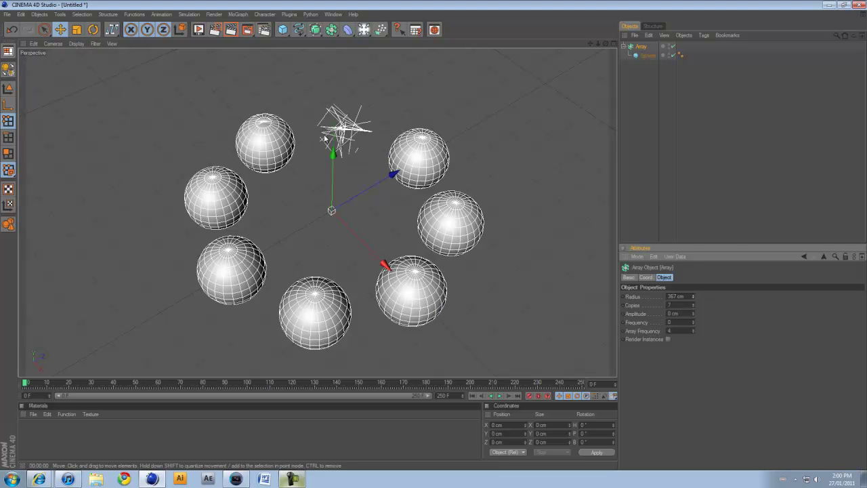
pyautogui.moveTo(694, 306); pyautogui.dragTo(694, 305)
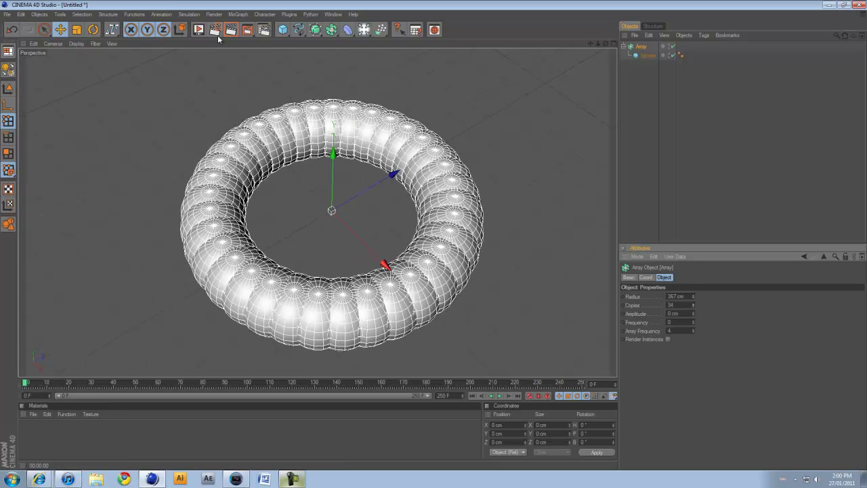
pyautogui.hotkey('ctrl', 'r')
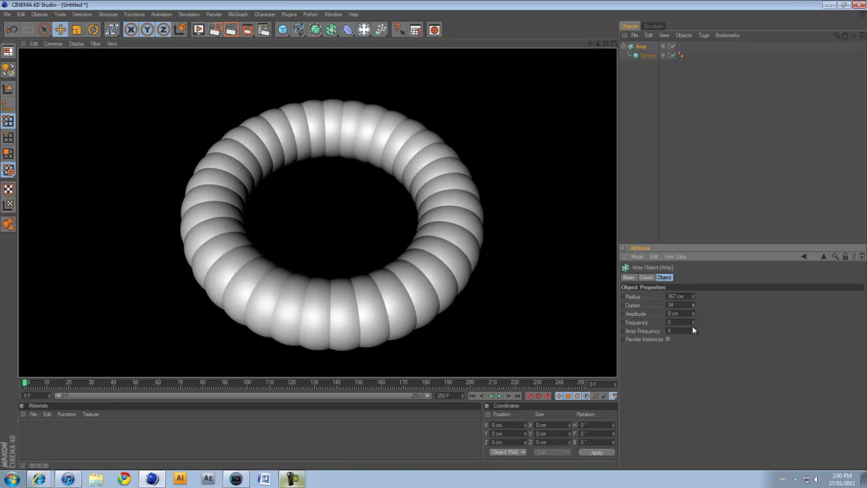
# Set the Array's Amplitude to 121 cm and Frequency to 0.67, and adjust its Array Frequency.
pyautogui.moveTo(693, 314)
pyautogui.mouseDown()
pyautogui.moveTo(688, 324)
pyautogui.moveTo(693, 311)
pyautogui.mouseUp()
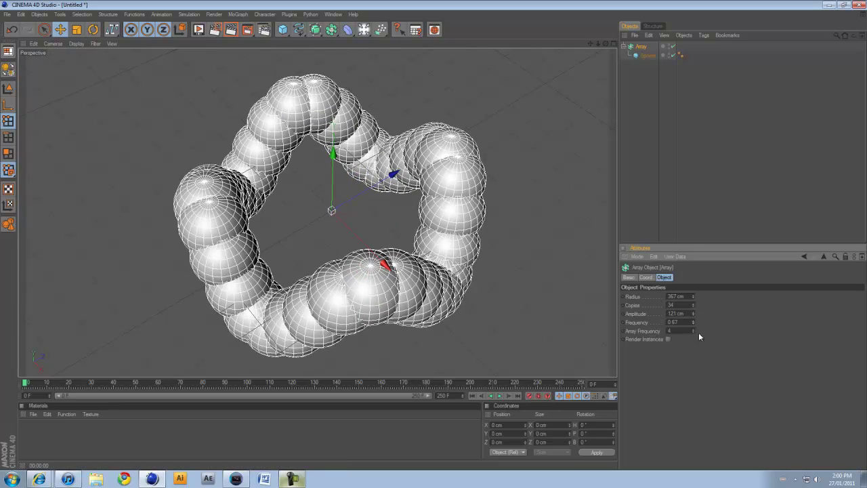
pyautogui.moveTo(694, 331)
pyautogui.mouseDown()
pyautogui.moveTo(695, 349)
pyautogui.moveTo(692, 315)
pyautogui.moveTo(702, 373)
pyautogui.moveTo(686, 315)
pyautogui.moveTo(693, 331)
pyautogui.mouseUp()
# Delete the Array with its Sphere, and add a Boole object and two cubes.
pyautogui.moveTo(771, 207); pyautogui.dragTo(627, 35)
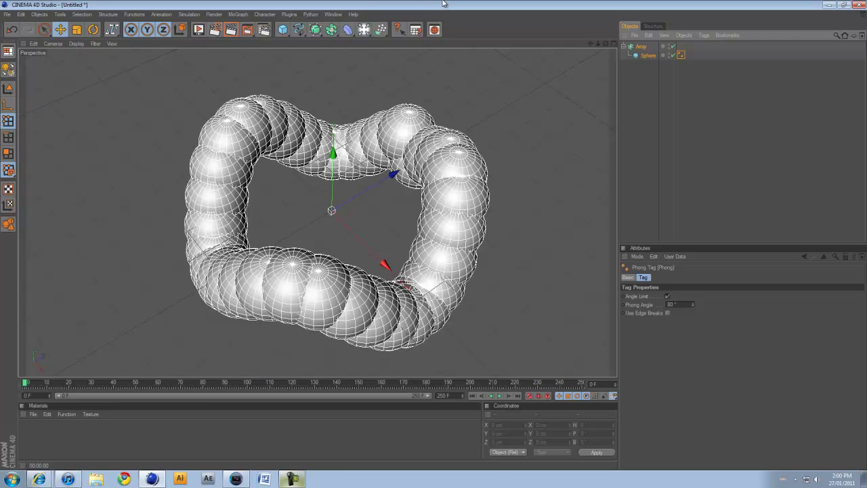
pyautogui.press('Delete')
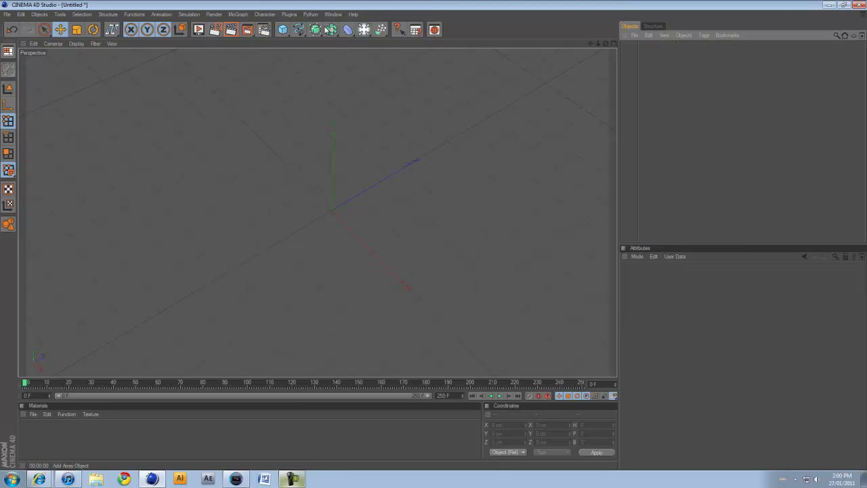
pyautogui.moveTo(332, 32); pyautogui.dragTo(413, 38)
pyautogui.moveTo(288, 30)
pyautogui.mouseDown()
pyautogui.moveTo(303, 44)
pyautogui.moveTo(288, 34)
pyautogui.mouseUp()
pyautogui.moveTo(285, 32); pyautogui.dragTo(305, 38)
pyautogui.scroll(3, 532, 83)
pyautogui.moveTo(605, 45); pyautogui.dragTo(434, 238)
# Try making the second cube editable in Model mode, and undo back to a single cube.
pyautogui.click(8, 71)
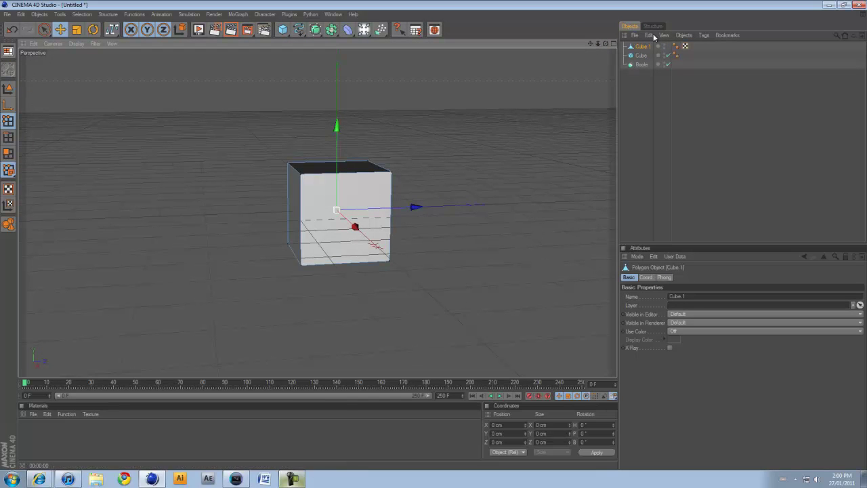
pyautogui.click(8, 88)
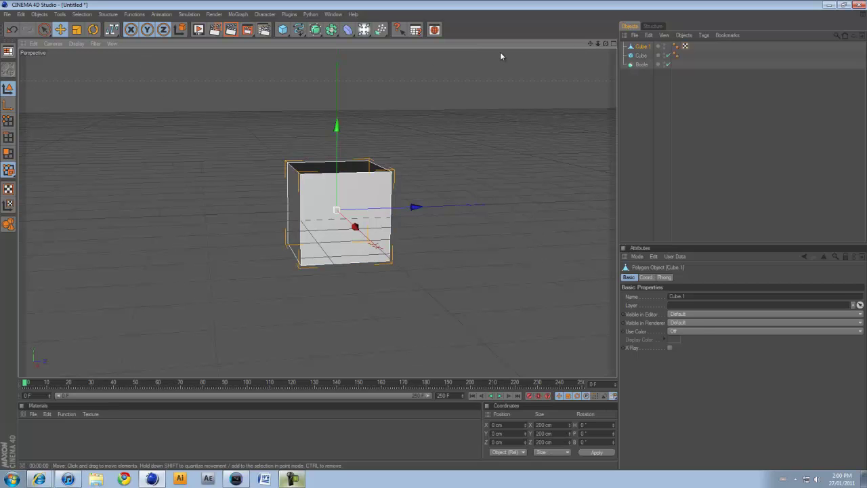
pyautogui.hotkey('ctrl', 'z')
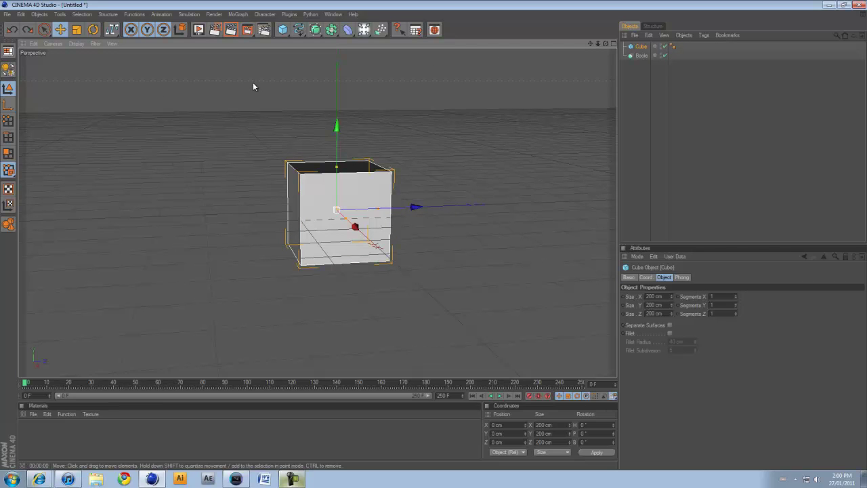
# Restore the second cube and move it to about Y 160 cm and Z 140 cm, overlapping the first cube's corner.
pyautogui.hotkey('ctrl', 'y')
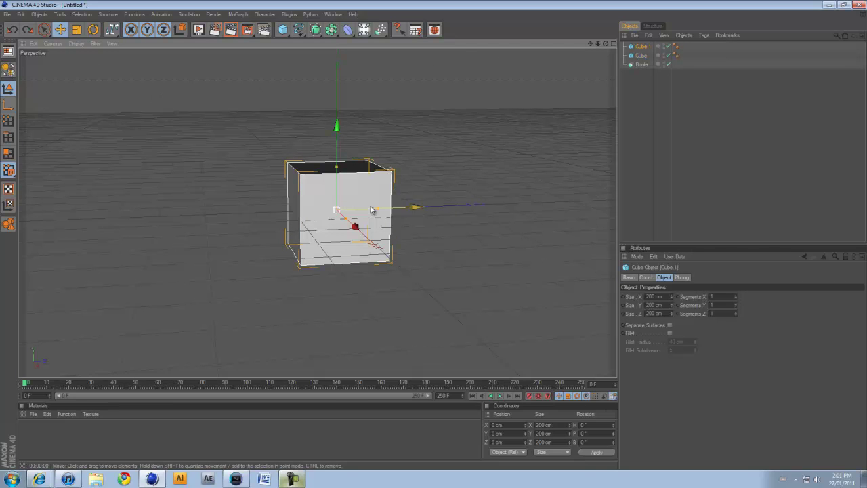
pyautogui.moveTo(381, 220); pyautogui.dragTo(435, 238)
pyautogui.click(554, 178)
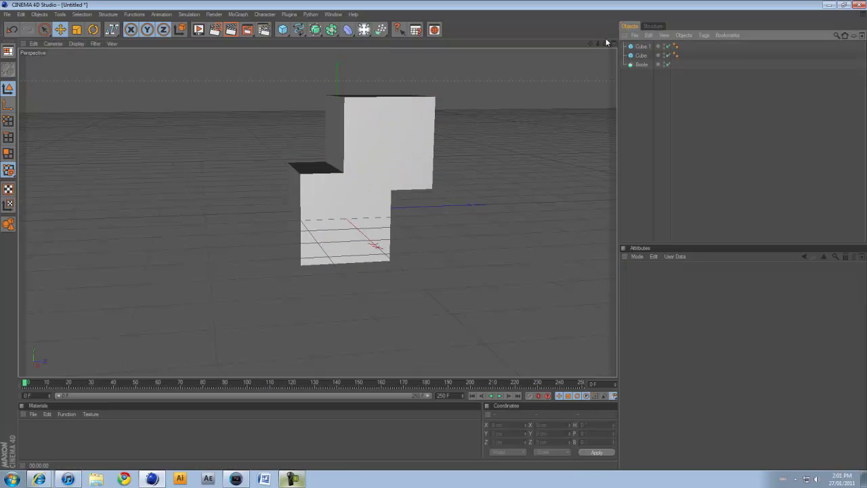
pyautogui.moveTo(606, 43); pyautogui.dragTo(434, 237)
pyautogui.click(399, 113)
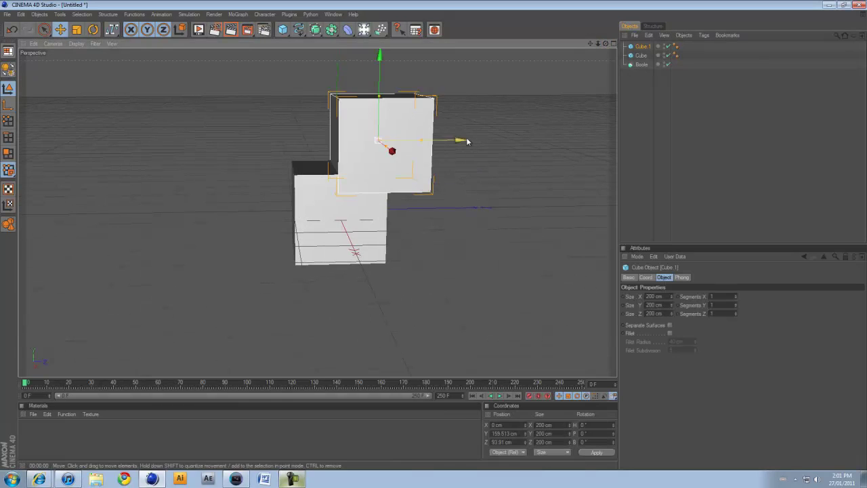
pyautogui.moveTo(473, 142); pyautogui.dragTo(436, 240)
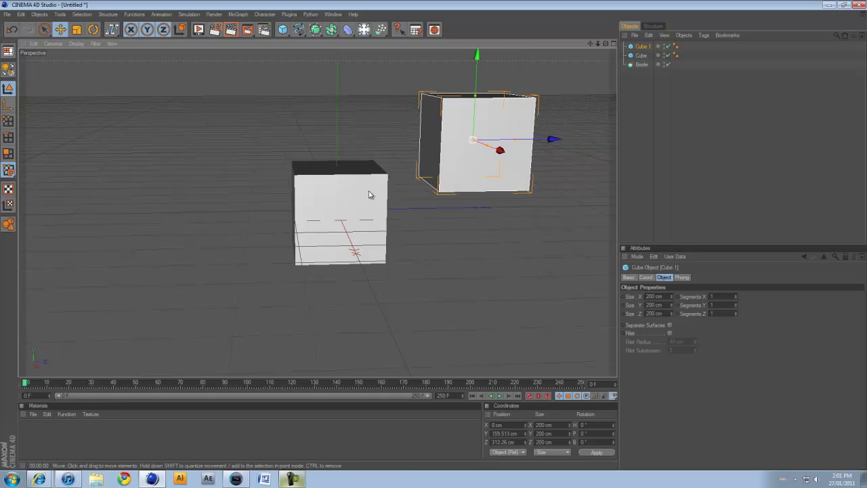
pyautogui.moveTo(555, 139); pyautogui.dragTo(435, 239)
pyautogui.scroll(3, 554, 197)
pyautogui.click(484, 221)
pyautogui.click(396, 220)
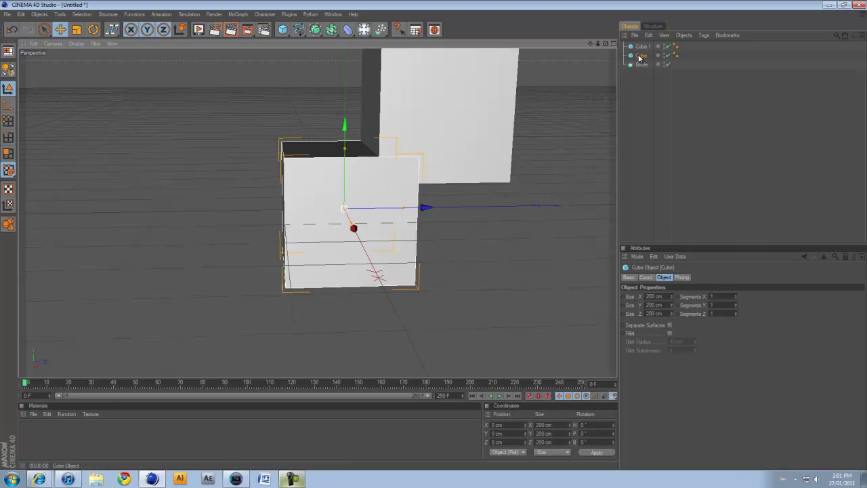
# Nest both cubes under the Boole, ordered so that the second cube is subtracted from the first.
pyautogui.moveTo(639, 55); pyautogui.dragTo(640, 65)
pyautogui.moveTo(640, 46); pyautogui.dragTo(649, 67)
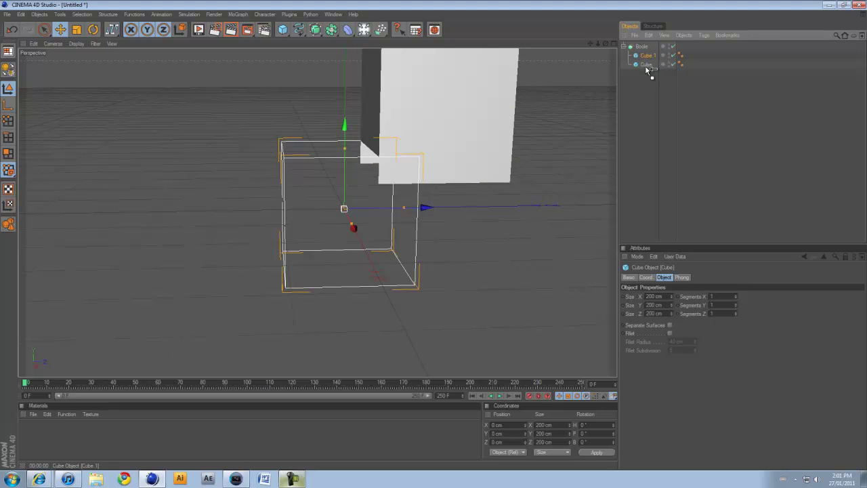
pyautogui.moveTo(649, 69); pyautogui.dragTo(442, 131)
pyautogui.click(640, 107)
pyautogui.click(647, 54)
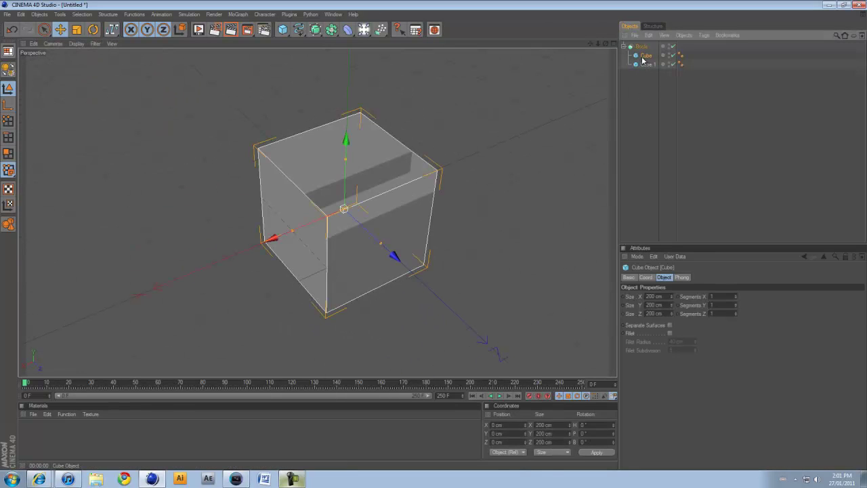
# Set the subtracting cube's Size X to 264 cm and Size Z to 333 cm.
pyautogui.click(648, 64)
pyautogui.moveTo(606, 44); pyautogui.dragTo(468, 233)
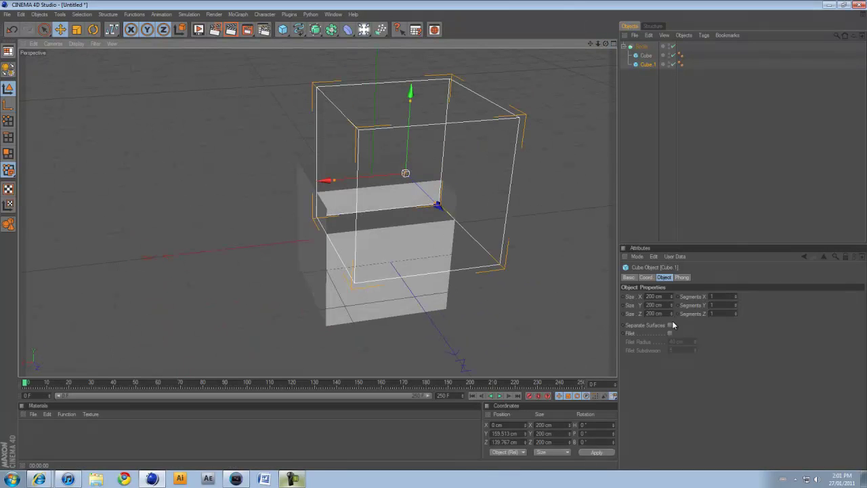
pyautogui.moveTo(670, 313); pyautogui.dragTo(675, 293)
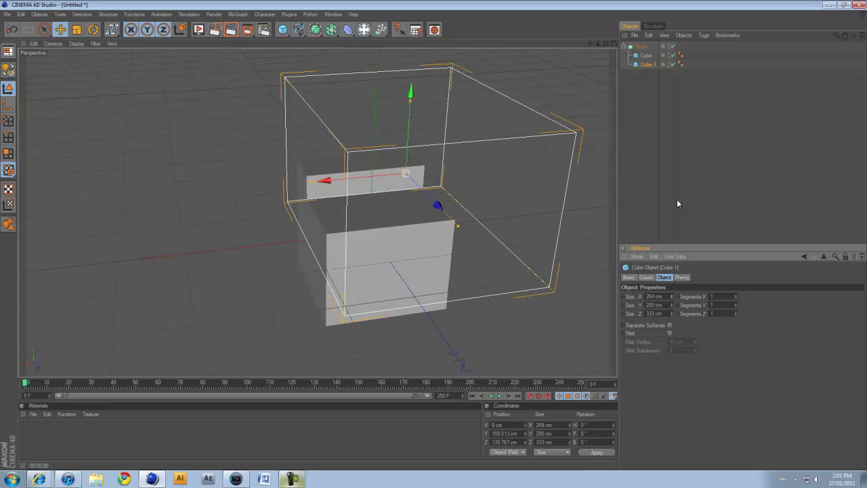
# Move the subtracting cube to about Y 20 cm and Z 92 cm, and render a preview of the cut.
pyautogui.moveTo(607, 43); pyautogui.dragTo(416, 240)
pyautogui.moveTo(416, 129); pyautogui.dragTo(435, 242)
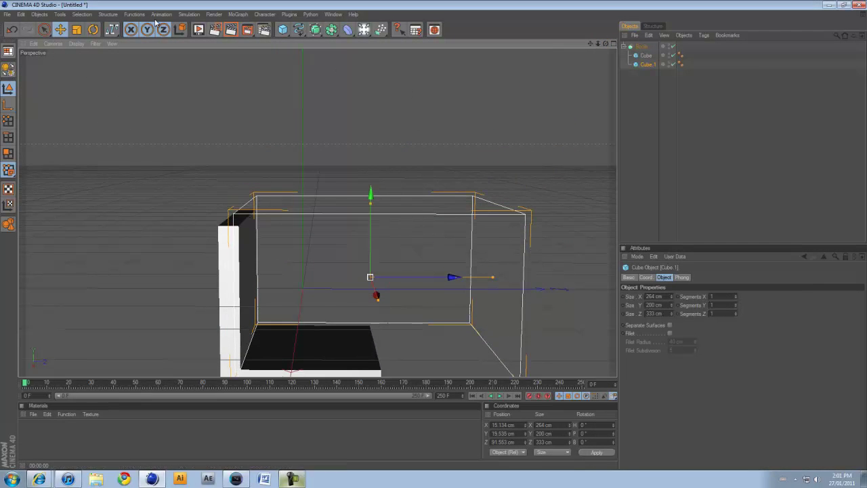
pyautogui.hotkey('ctrl', 'r')
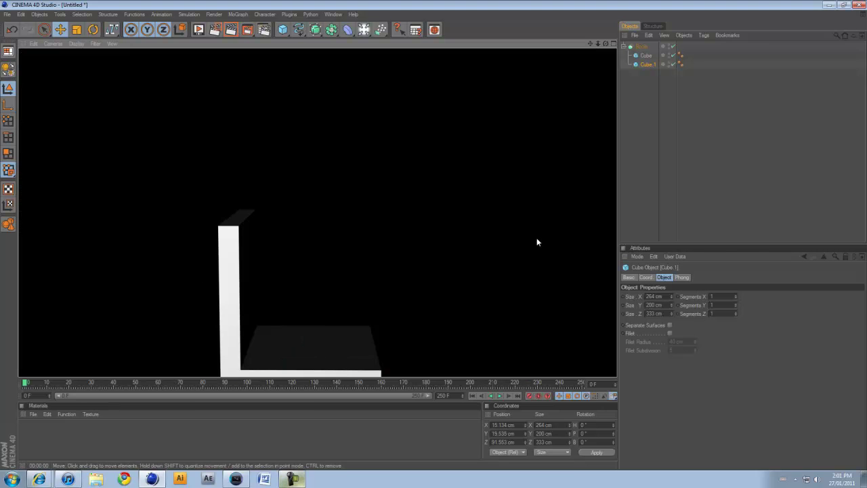
# Delete all objects in the scene and add a Symmetry object.
pyautogui.hotkey('ctrl', 'a')
pyautogui.press('Delete')
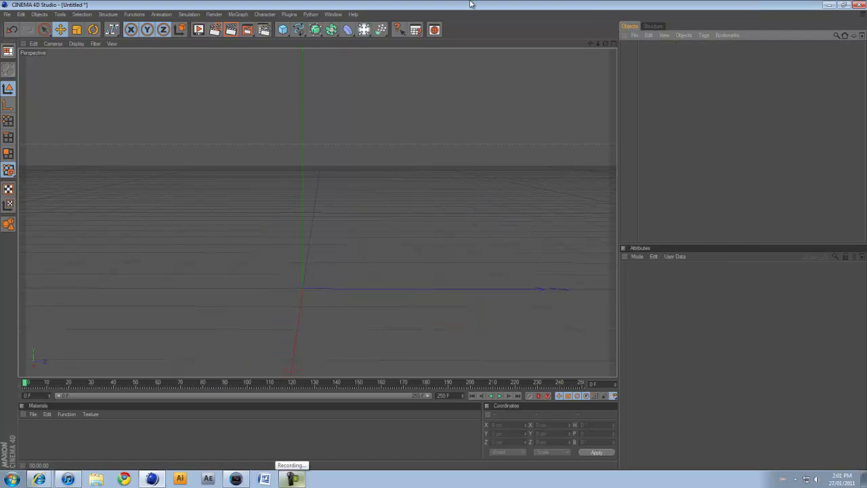
pyautogui.click(332, 31)
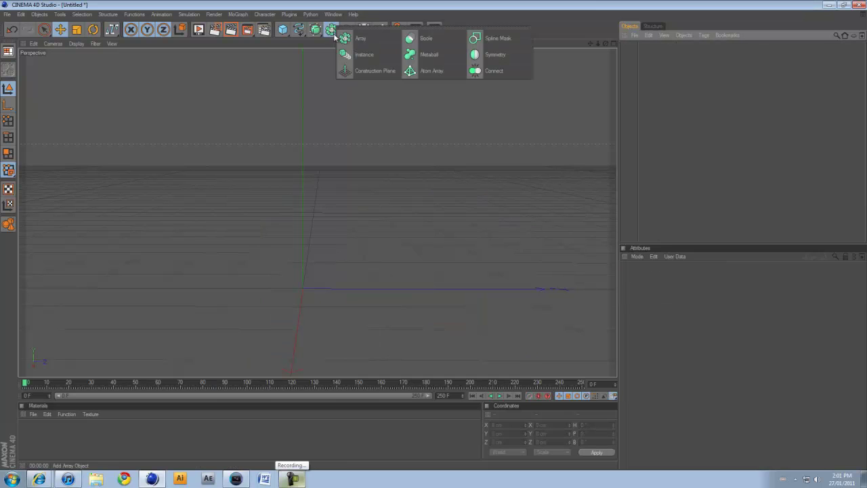
pyautogui.click(500, 55)
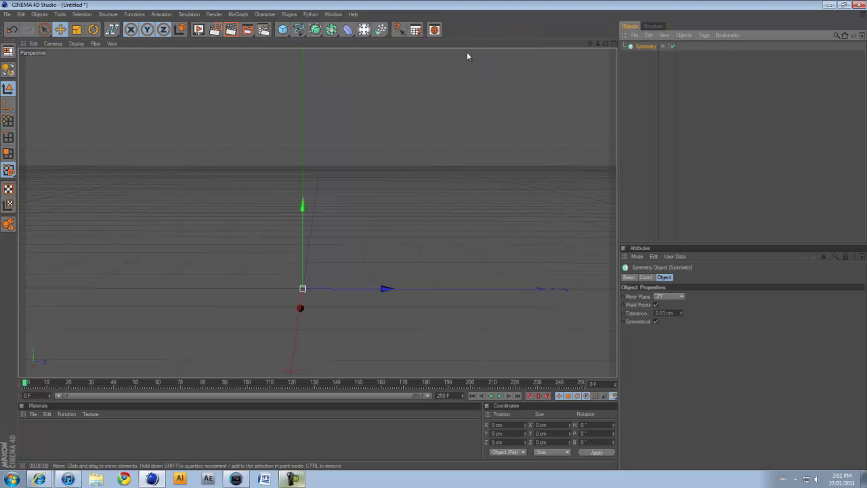
# Add a sphere of type Hemisphere and rotate its pitch to about -90°.
pyautogui.click(282, 29)
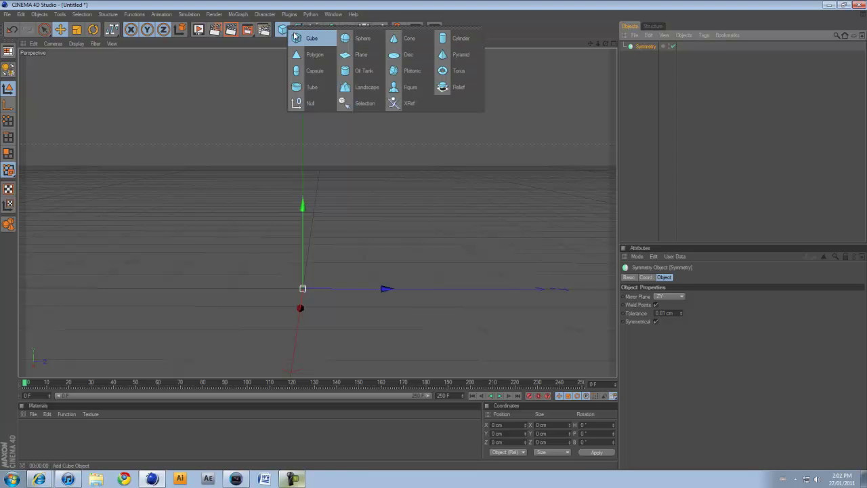
pyautogui.click(358, 39)
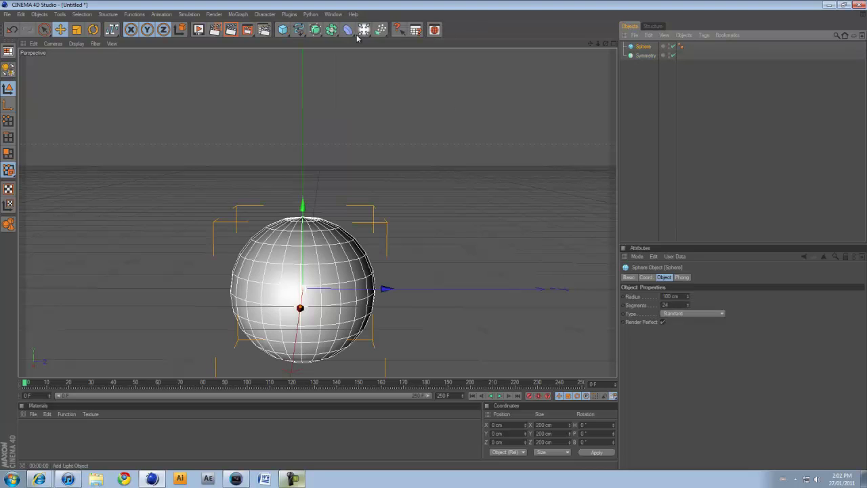
pyautogui.click(705, 314)
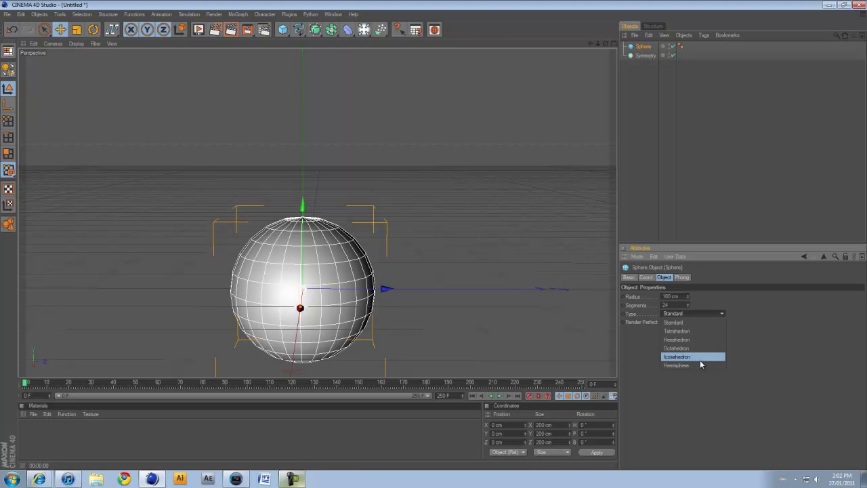
pyautogui.click(701, 357)
pyautogui.click(93, 29)
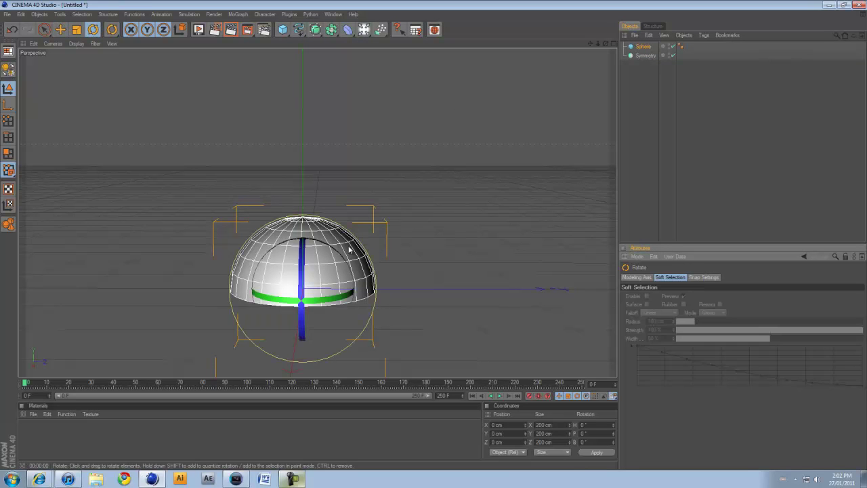
pyautogui.moveTo(322, 246); pyautogui.dragTo(350, 309)
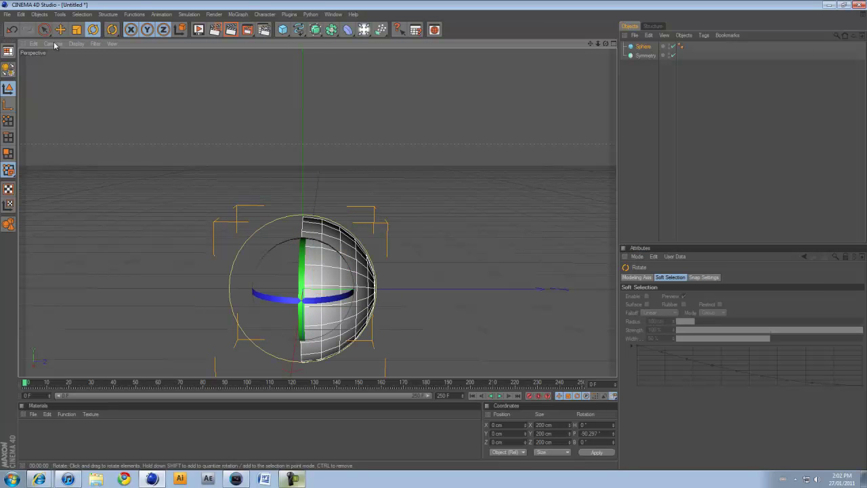
pyautogui.click(61, 29)
# Nest the hemisphere under the Symmetry object, try its Mirror Plane options, and set the plane to XY.
pyautogui.moveTo(644, 50); pyautogui.dragTo(648, 236)
pyautogui.click(646, 46)
pyautogui.click(667, 297)
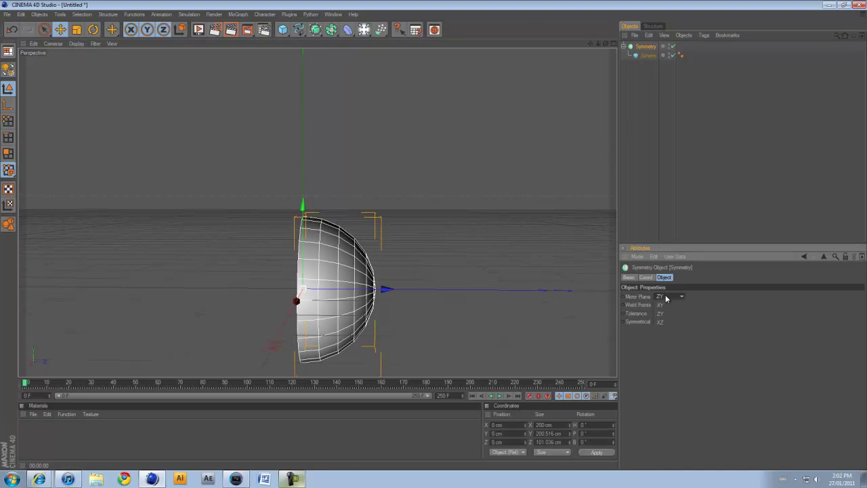
pyautogui.click(666, 314)
pyautogui.click(666, 297)
pyautogui.click(667, 315)
pyautogui.click(669, 297)
pyautogui.click(667, 321)
pyautogui.click(663, 296)
pyautogui.click(663, 305)
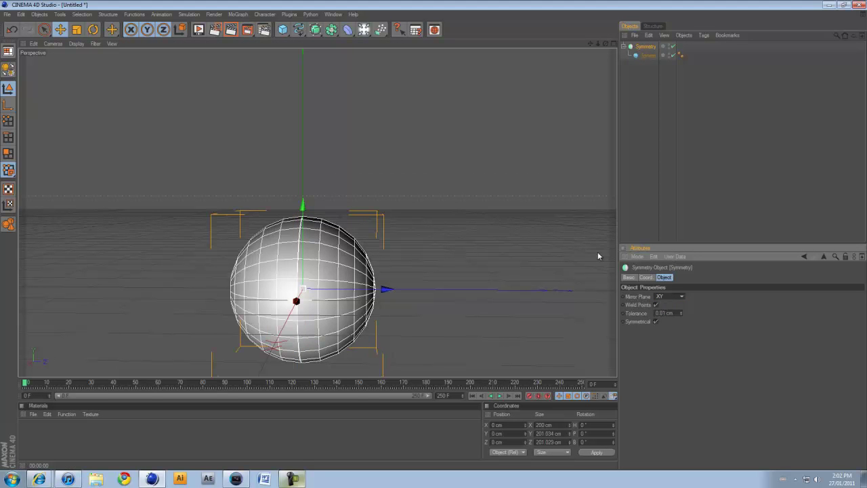
# Shift the Symmetry object to about 1 cm on Z and set its Tolerance to 1 cm.
pyautogui.keyDown('alt'); pyautogui.moveTo(569, 251); pyautogui.dragTo(363, 236); pyautogui.keyUp('alt')
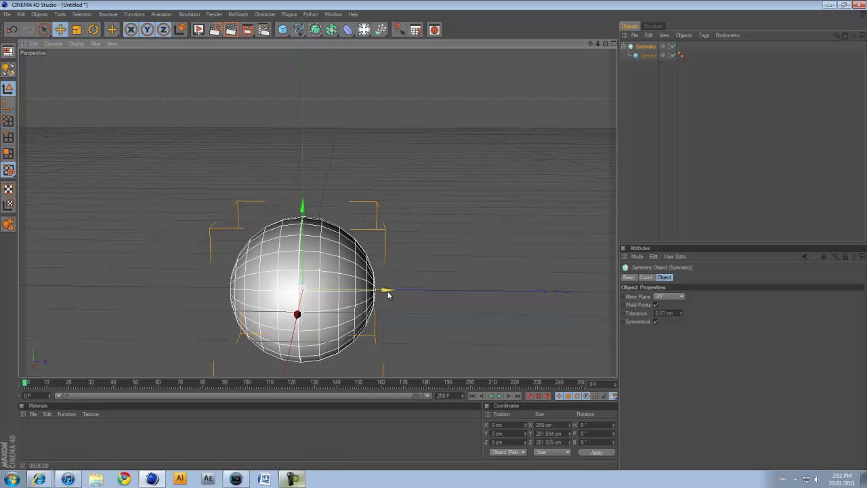
pyautogui.moveTo(386, 291); pyautogui.dragTo(434, 235)
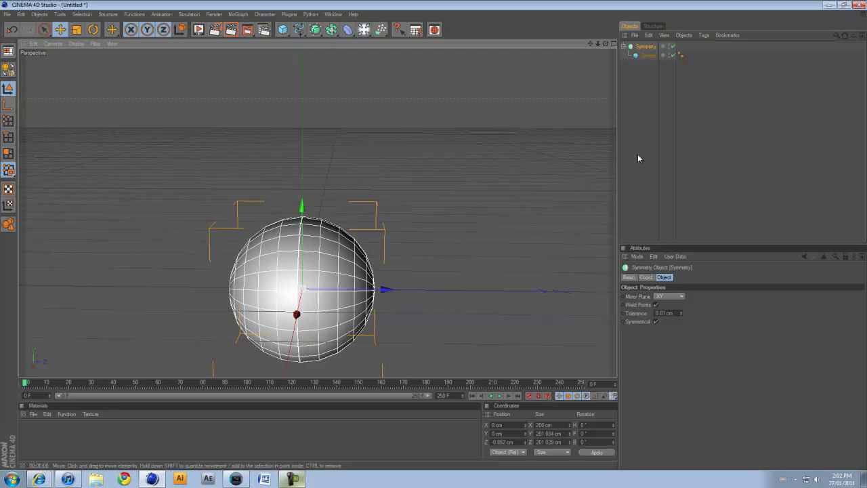
pyautogui.moveTo(387, 290); pyautogui.dragTo(331, 264)
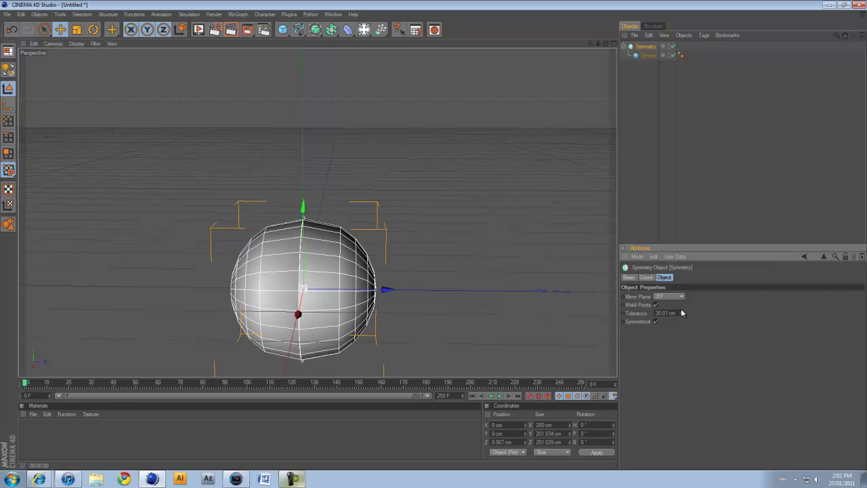
pyautogui.moveTo(682, 313); pyautogui.dragTo(681, 313)
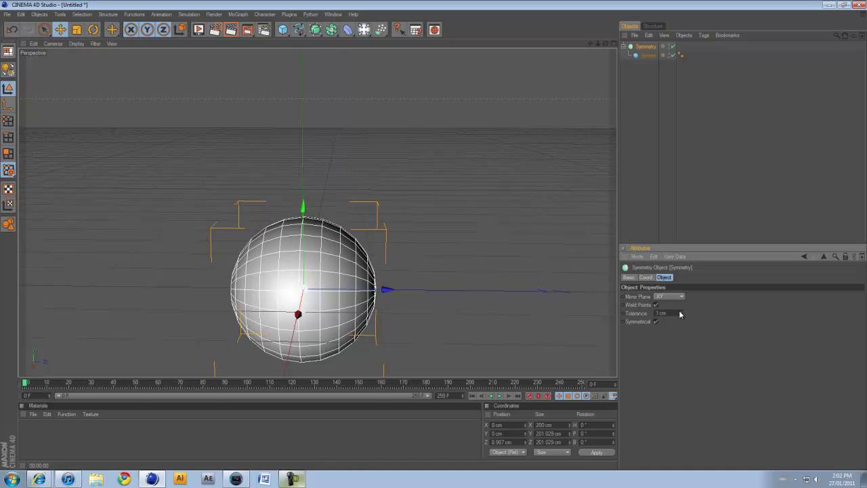
pyautogui.click(463, 277)
# Move the hemisphere back and forth along Z, leaving it slightly across the mirror plane so the halves overlap.
pyautogui.click(647, 56)
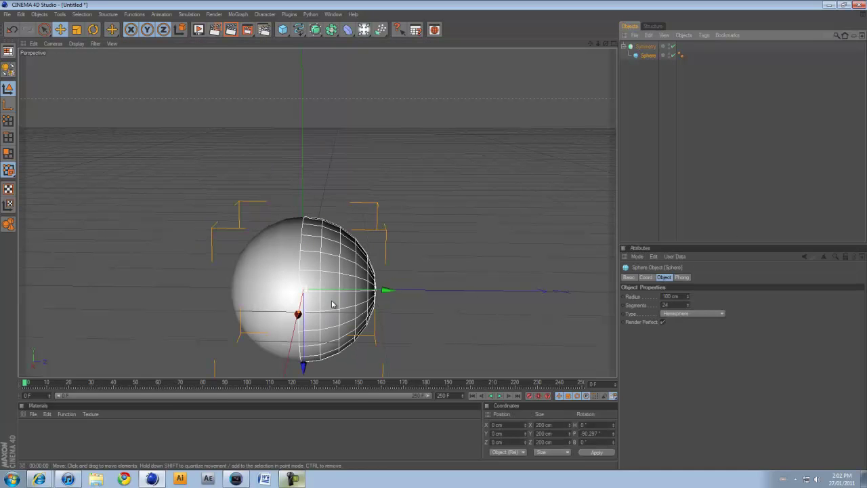
pyautogui.moveTo(387, 290); pyautogui.dragTo(423, 291)
pyautogui.moveTo(431, 234); pyautogui.dragTo(375, 293)
pyautogui.click(433, 271)
pyautogui.scroll(3, 437, 166)
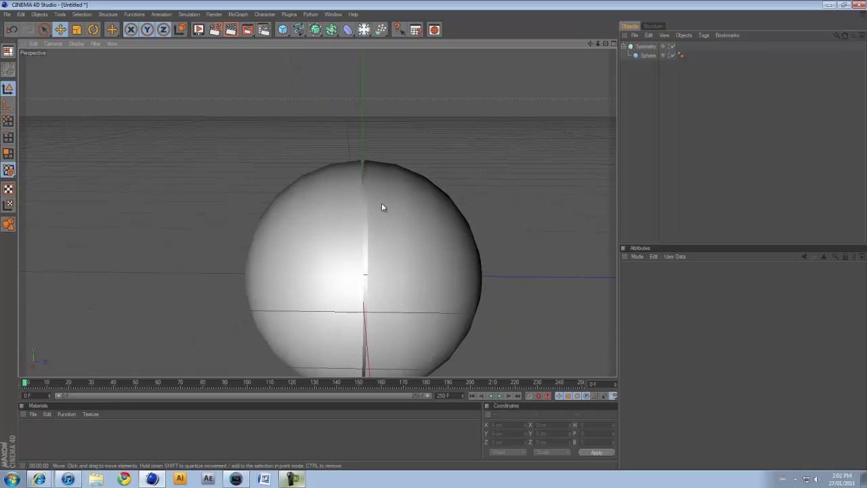
pyautogui.click(390, 219)
pyautogui.moveTo(443, 276); pyautogui.dragTo(430, 276)
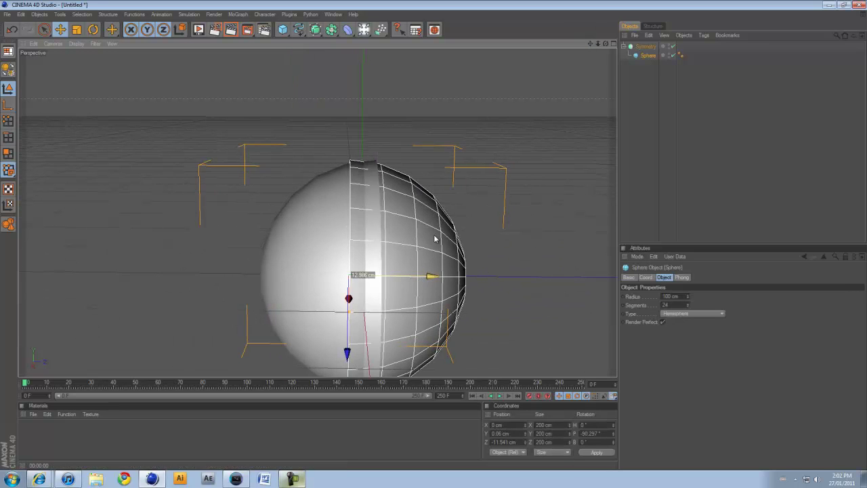
pyautogui.click(357, 92)
pyautogui.click(362, 180)
# Raise the Symmetry object's Tolerance until the two halves weld together, and render a preview.
pyautogui.click(644, 47)
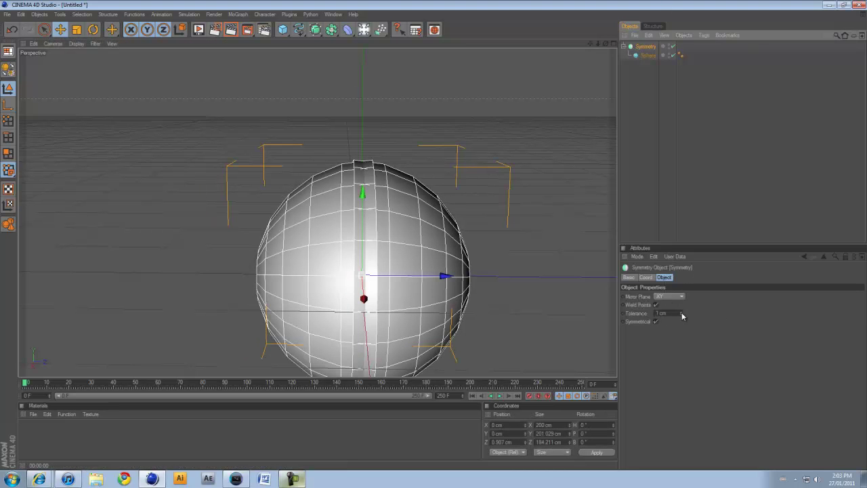
pyautogui.moveTo(683, 315); pyautogui.dragTo(683, 303)
pyautogui.click(350, 135)
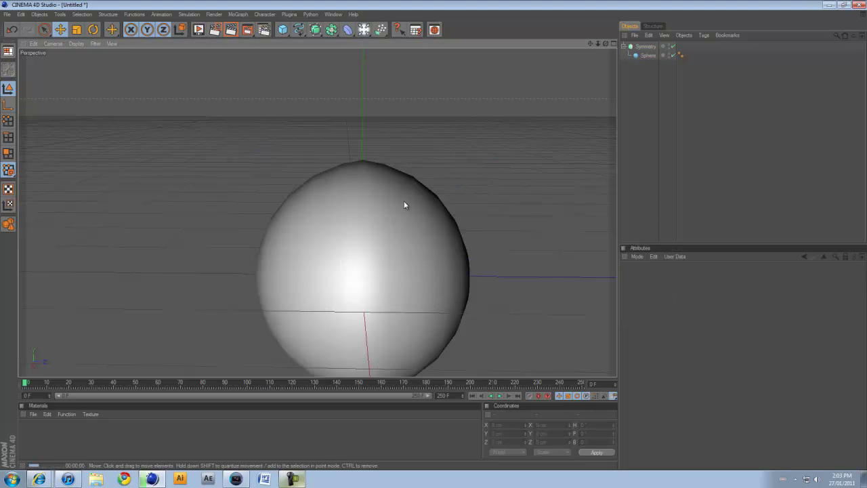
pyautogui.click(233, 31)
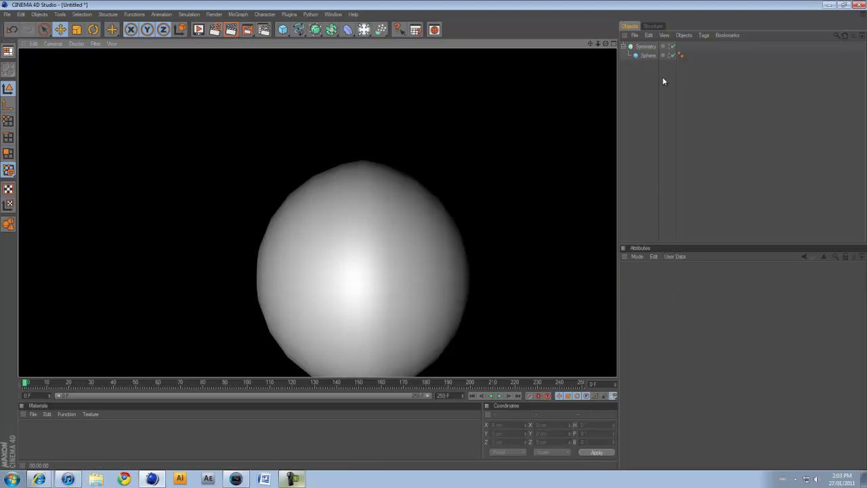
# Delete the Symmetry object with its hemisphere and add a Metaball object.
pyautogui.hotkey('ctrl', 'a')
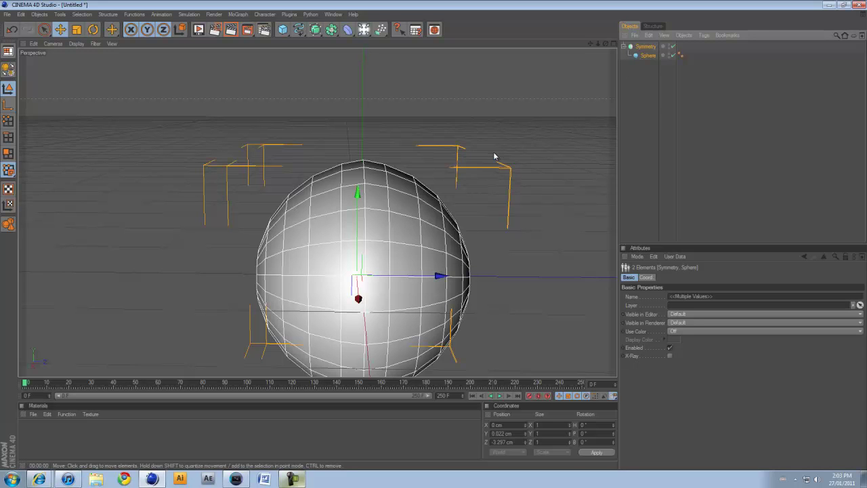
pyautogui.press('Delete')
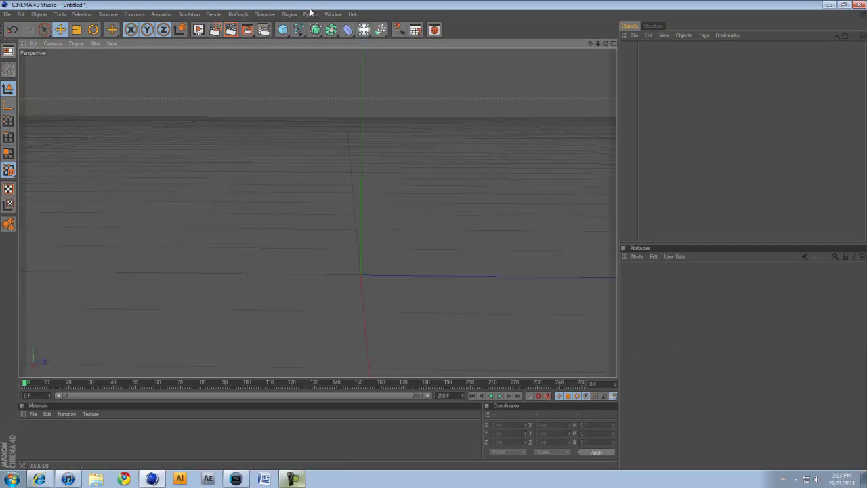
pyautogui.moveTo(315, 32); pyautogui.dragTo(428, 55)
# Add two spheres and move the second along Z to about -168 cm so it slightly overlaps the first.
pyautogui.moveTo(288, 32); pyautogui.dragTo(307, 41)
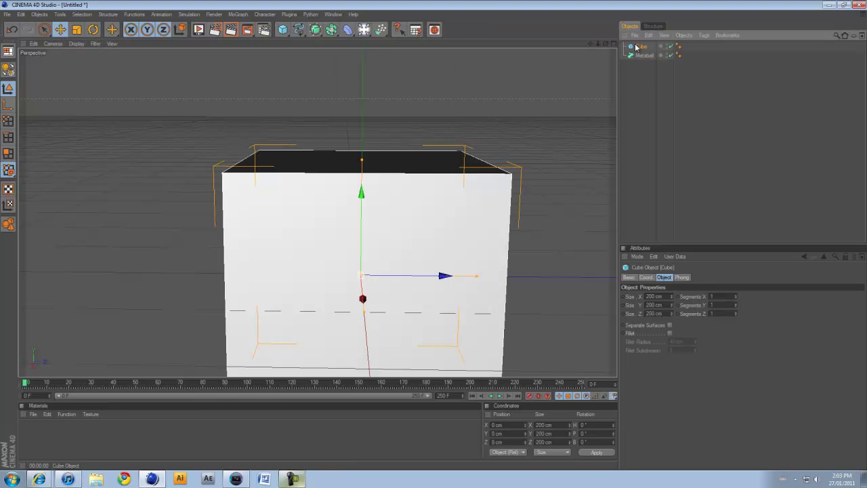
pyautogui.press('Delete')
pyautogui.moveTo(283, 29); pyautogui.dragTo(347, 36)
pyautogui.scroll(-1, 409, 271)
pyautogui.moveTo(409, 270); pyautogui.dragTo(250, 268)
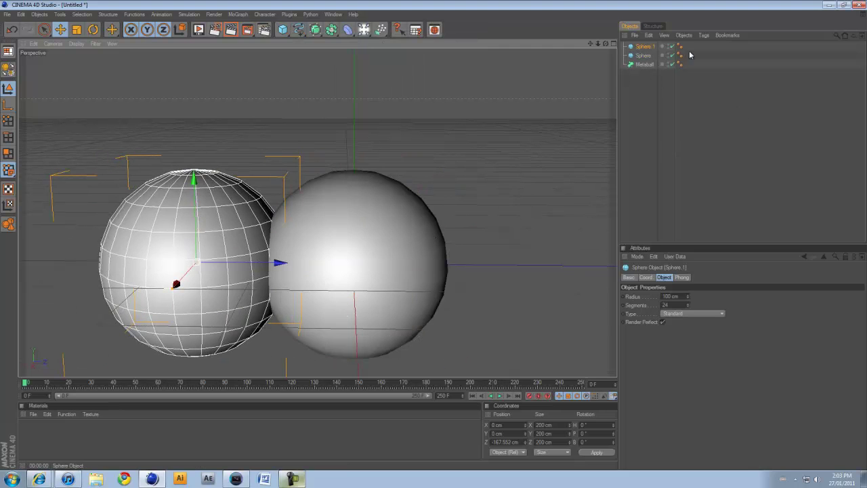
# Nest both spheres inside the Metaball object so they blend into one form.
pyautogui.moveTo(702, 58); pyautogui.dragTo(637, 67)
pyautogui.click(639, 132)
pyautogui.moveTo(590, 43); pyautogui.dragTo(435, 236)
# Set the Metaball's Editor Subdivision to 2 cm and Render Subdivision to 6 cm, and render a preview.
pyautogui.click(642, 46)
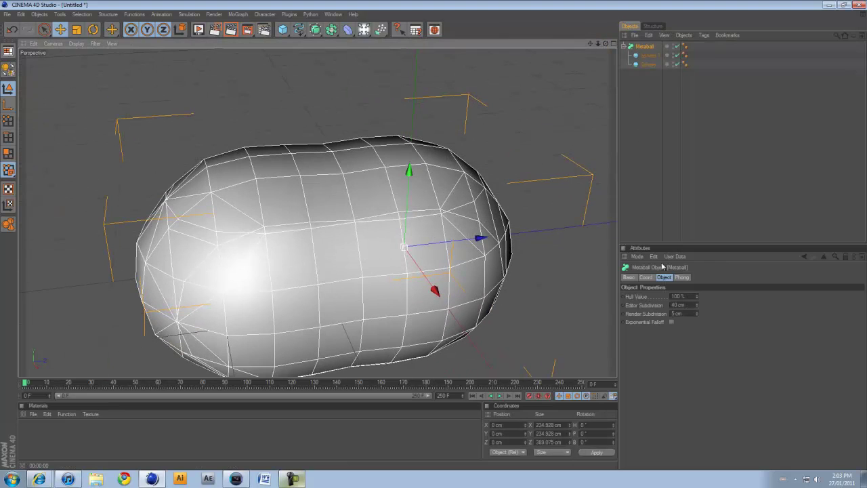
pyautogui.moveTo(695, 306); pyautogui.dragTo(702, 344)
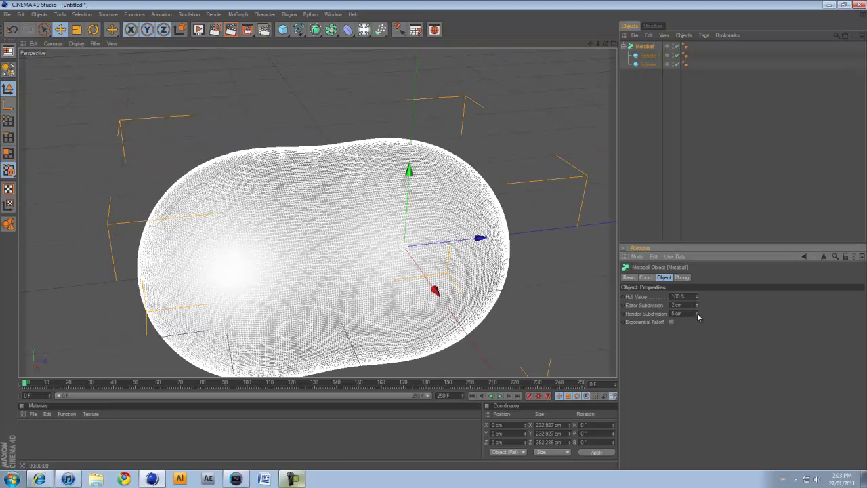
pyautogui.moveTo(606, 44); pyautogui.dragTo(306, 110)
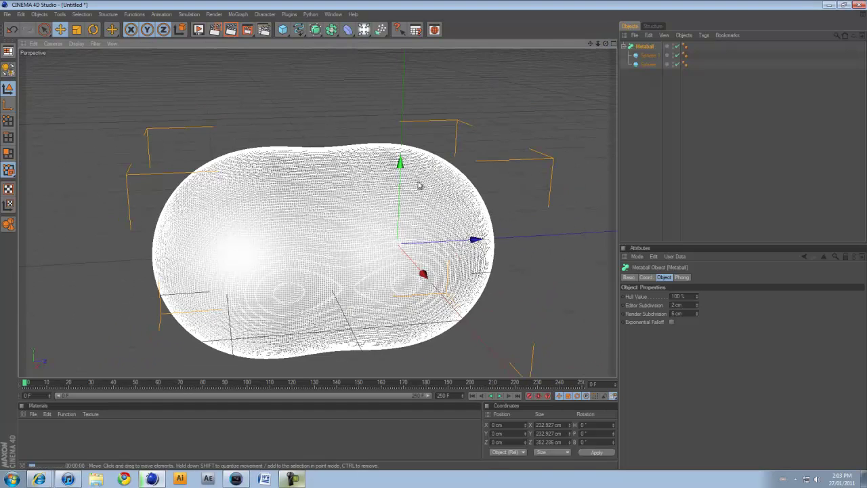
pyautogui.hotkey('ctrl', 'r')
# Delete the Metaball object together with its two spheres.
pyautogui.click(652, 57)
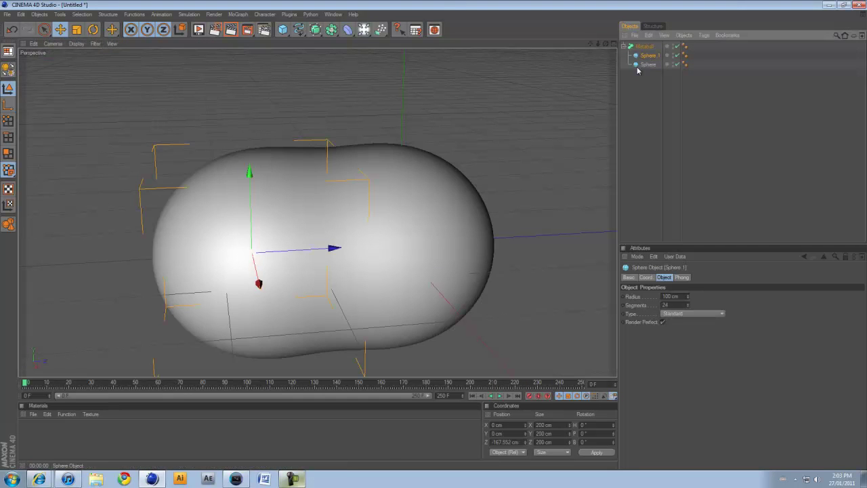
pyautogui.moveTo(699, 98); pyautogui.dragTo(590, 30)
pyautogui.hotkey('ctrl', 'a')
pyautogui.press('Delete')
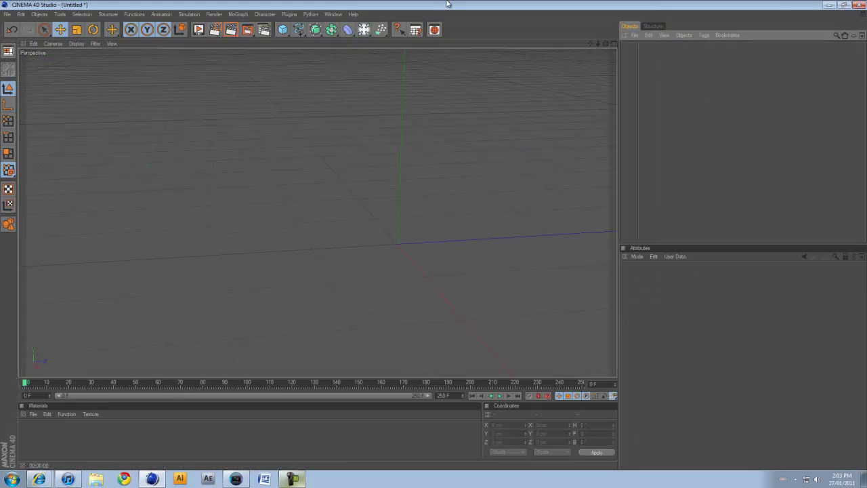
# Add a sphere and an Atom Array object, and nest the sphere inside the Atom Array.
pyautogui.click(331, 30)
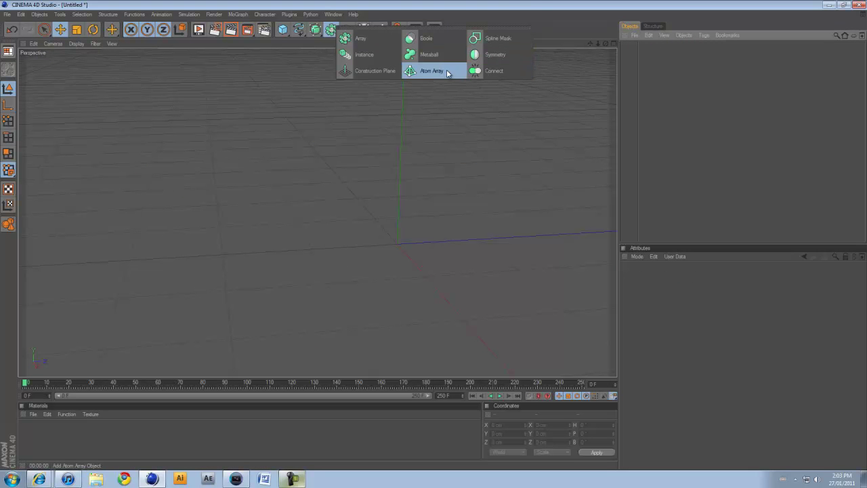
pyautogui.moveTo(282, 34); pyautogui.dragTo(347, 74)
pyautogui.moveTo(330, 30); pyautogui.dragTo(407, 53)
pyautogui.moveTo(648, 55); pyautogui.dragTo(649, 47)
pyautogui.click(508, 159)
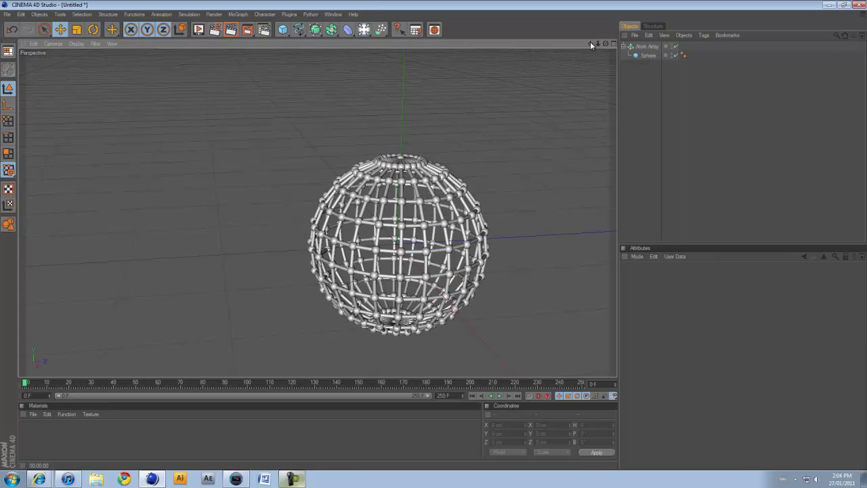
# Render a preview of the atom array sphere.
pyautogui.moveTo(591, 44); pyautogui.dragTo(542, 7)
pyautogui.scroll(2, 520, 90)
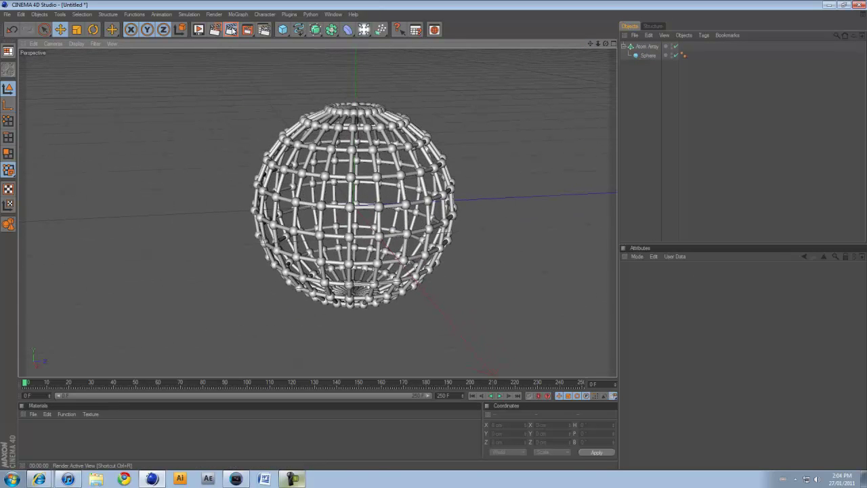
pyautogui.hotkey('ctrl', 'r')
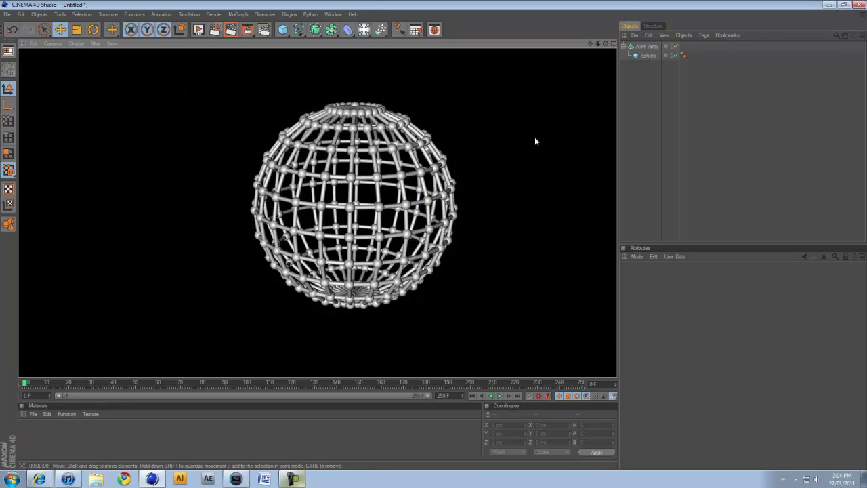
# Set the Atom Array's Cylinder Radius to 0.78 cm, Sphere Radius to 2.23 cm and Subdivisions to 10, and render a preview.
pyautogui.click(640, 47)
pyautogui.moveTo(689, 301); pyautogui.dragTo(689, 314)
pyautogui.click(230, 29)
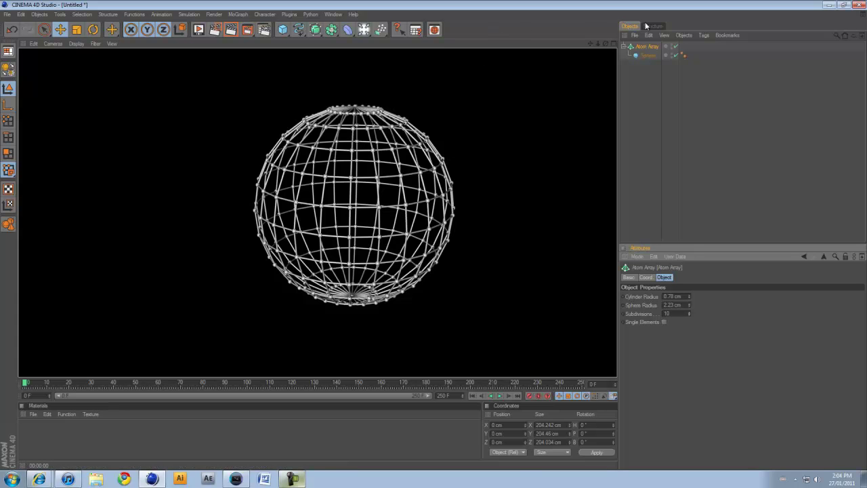
# Take the sphere out of the Atom Array to compare its plain mesh, and nest it back inside.
pyautogui.click(640, 56)
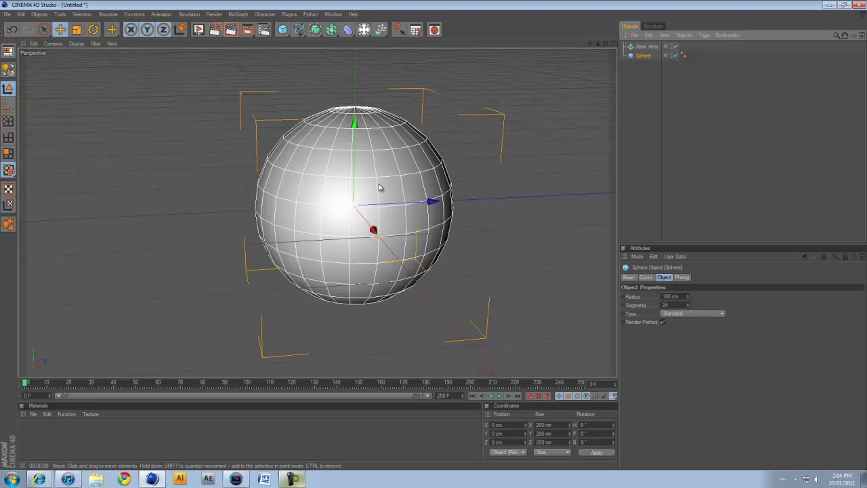
pyautogui.click(647, 47)
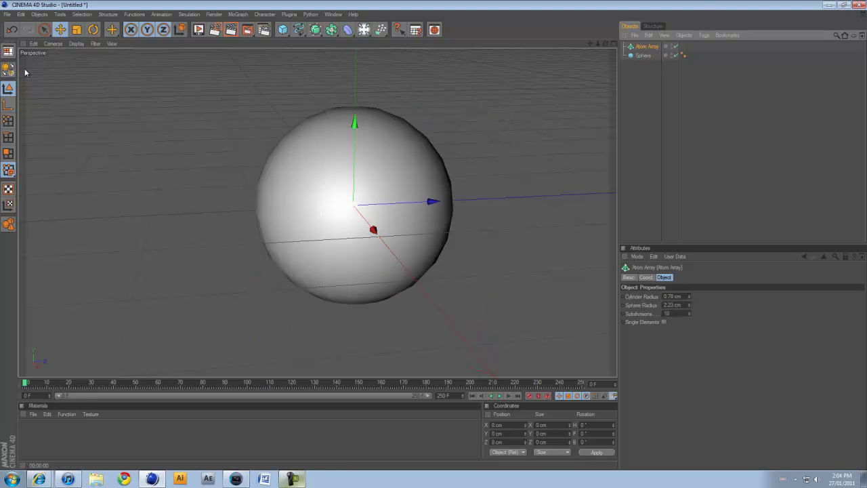
pyautogui.click(347, 151)
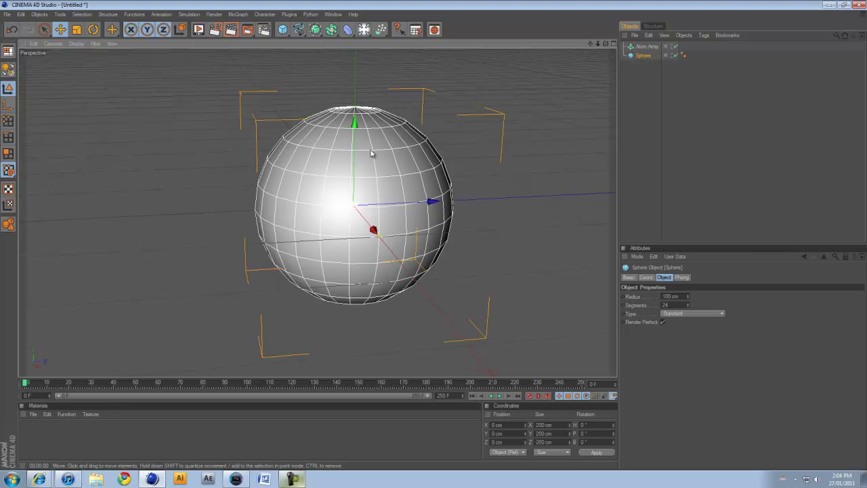
pyautogui.moveTo(645, 55); pyautogui.dragTo(651, 47)
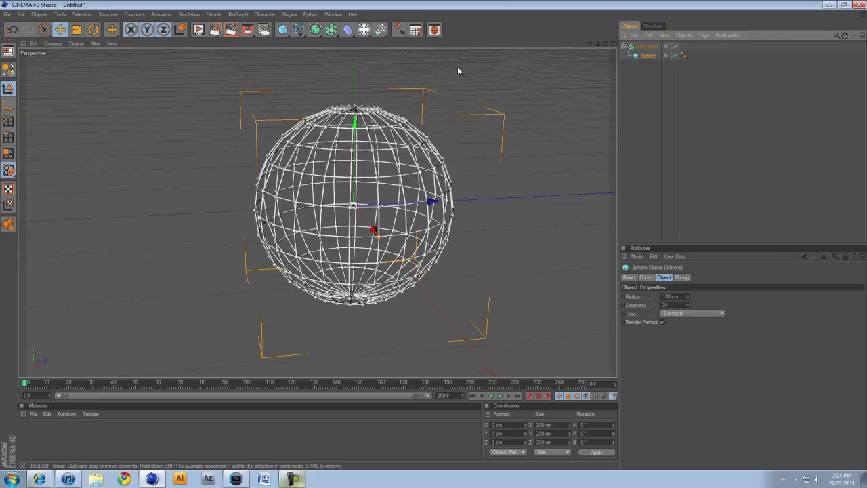
# Delete the Atom Array object together with its sphere.
pyautogui.moveTo(782, 107); pyautogui.dragTo(522, 5)
pyautogui.press('Delete')
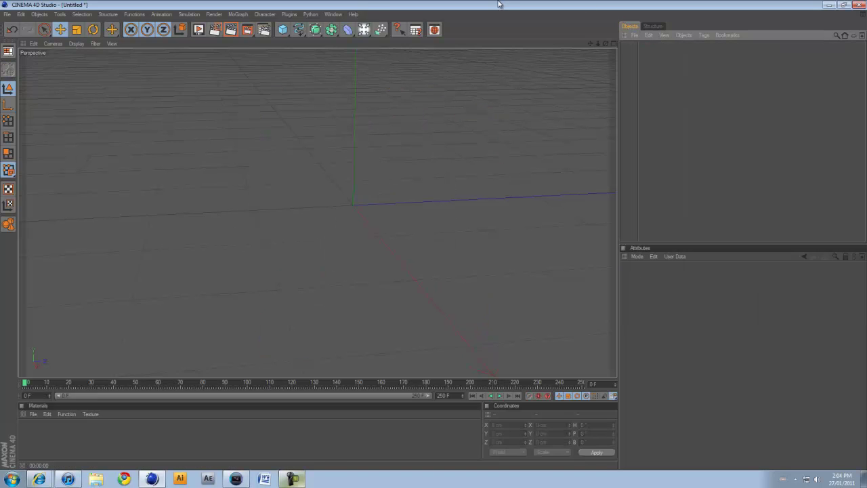
pyautogui.click(336, 29)
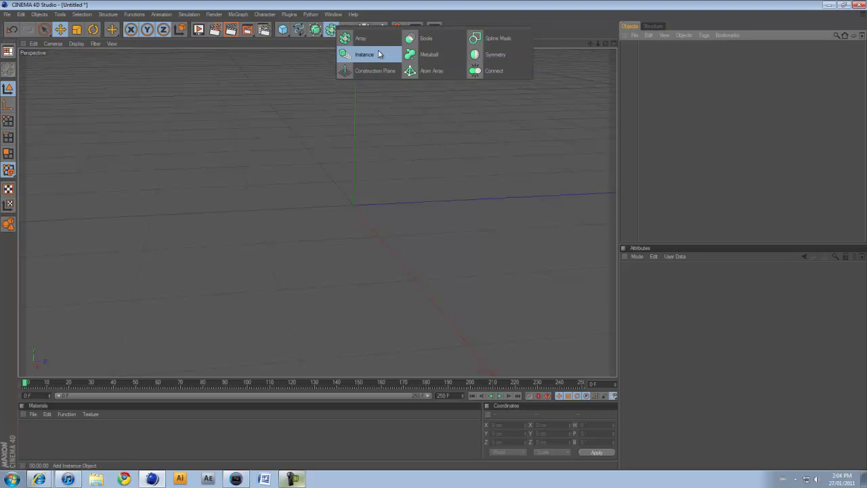
pyautogui.click(324, 28)
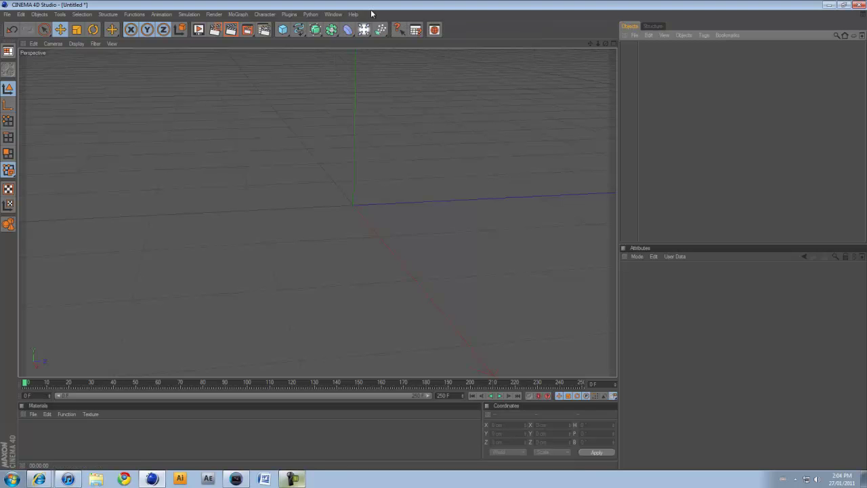
pyautogui.click(344, 33)
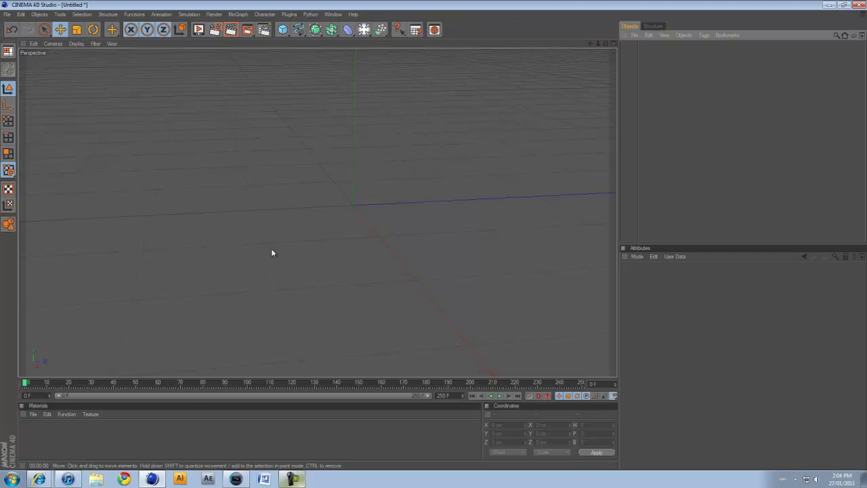
pyautogui.click(292, 478)
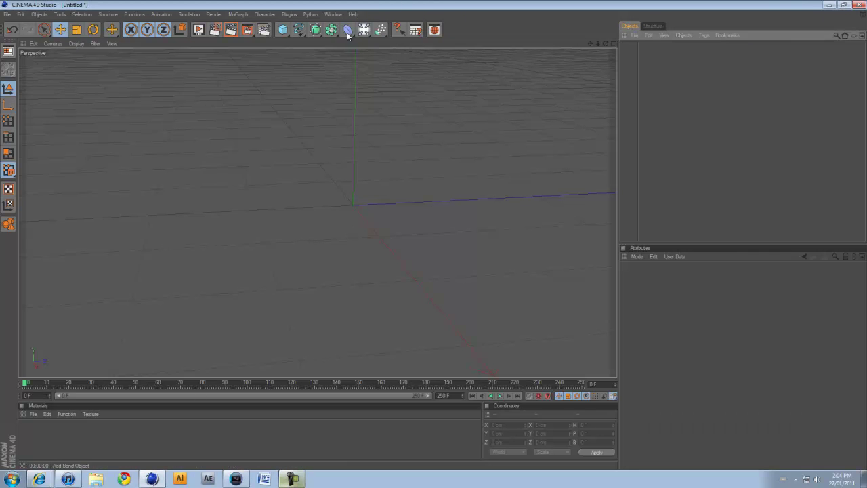
pyautogui.click(347, 31)
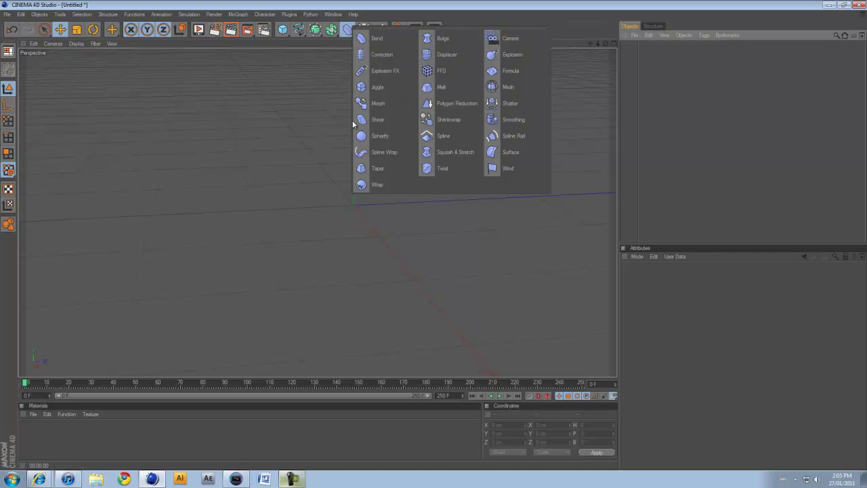
pyautogui.click(315, 69)
pyautogui.click(363, 29)
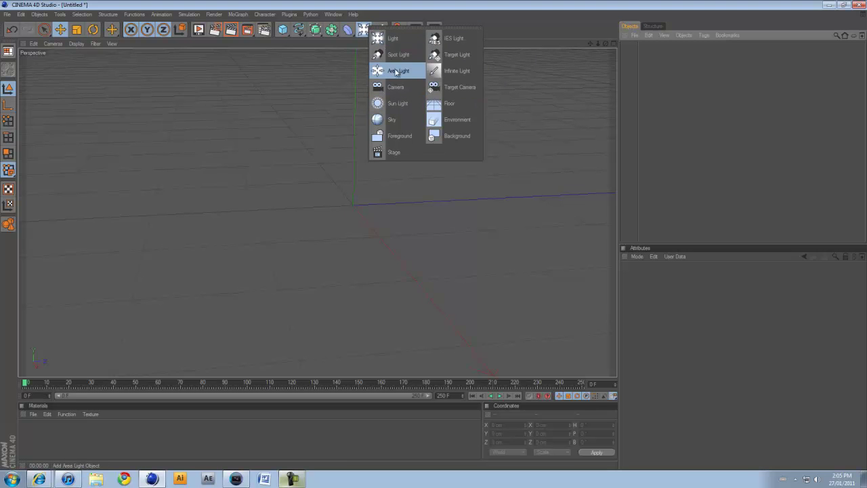
pyautogui.click(259, 54)
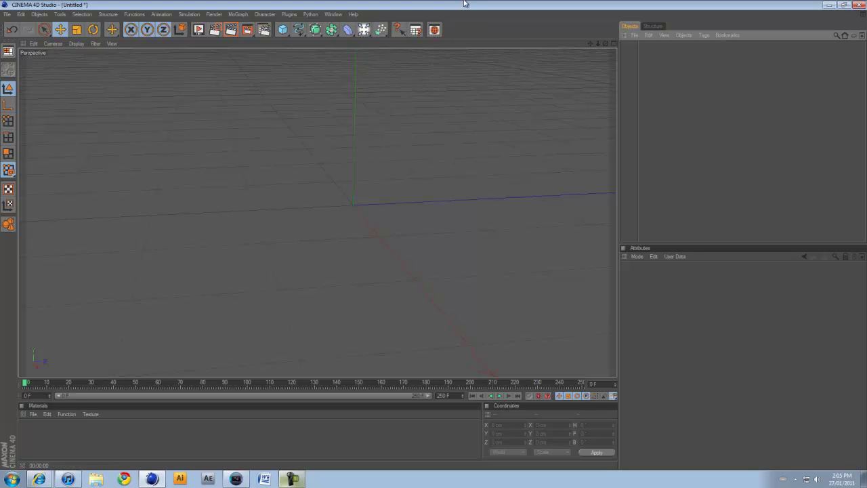
pyautogui.click(384, 30)
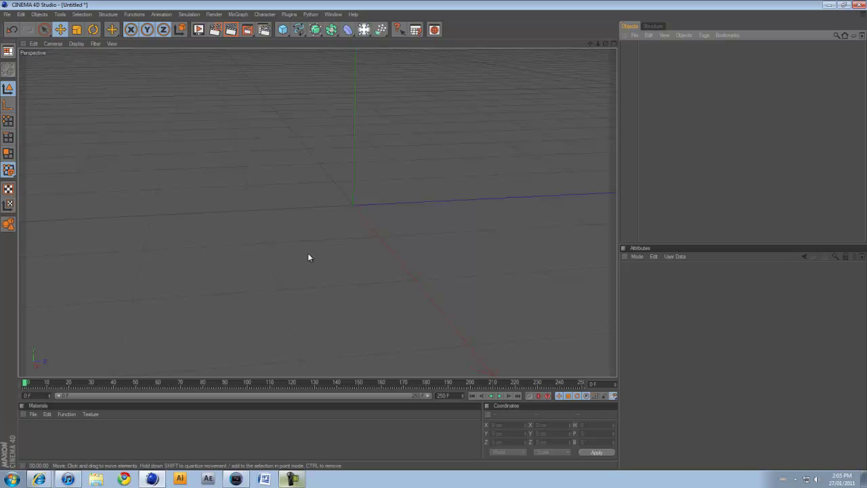
pyautogui.click(293, 478)
pyautogui.click(293, 478)
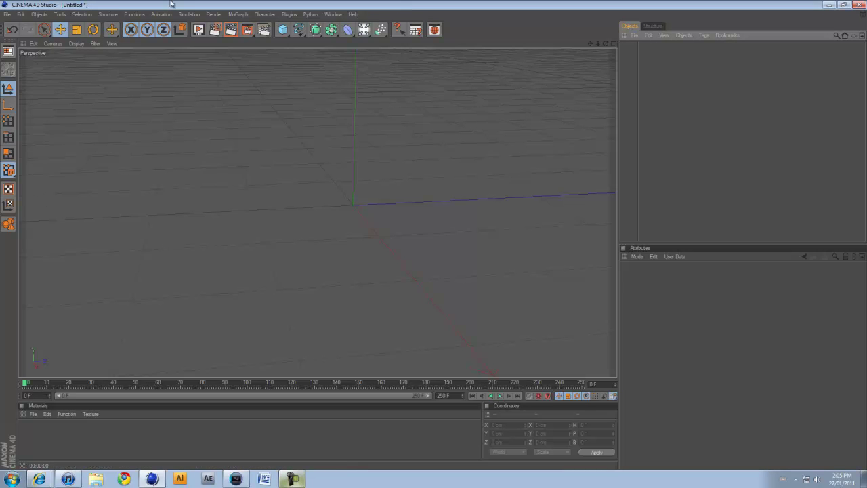
# Place an Omni light at about X 80, Y 120, Z -169 cm beside a new sphere, and render a preview.
pyautogui.moveTo(284, 30); pyautogui.dragTo(380, 37)
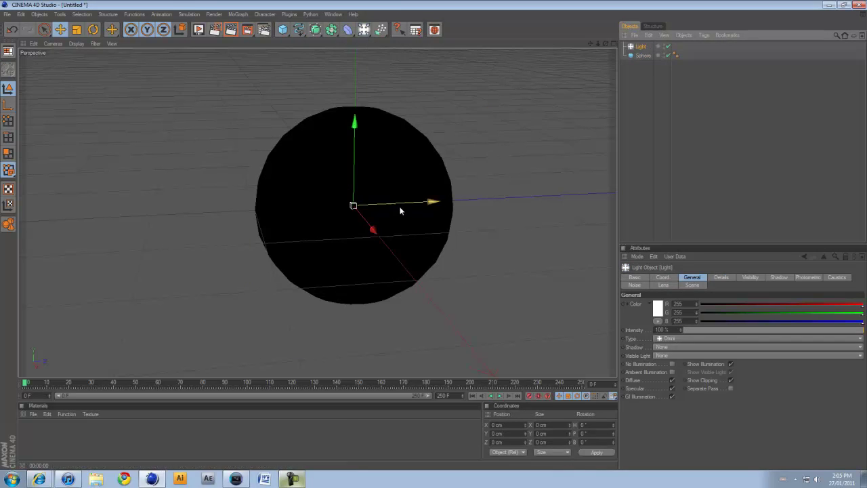
pyautogui.moveTo(399, 210); pyautogui.dragTo(434, 238)
pyautogui.moveTo(370, 29)
pyautogui.mouseDown()
pyautogui.moveTo(378, 36)
pyautogui.moveTo(78, 202)
pyautogui.moveTo(162, 246)
pyautogui.moveTo(434, 240)
pyautogui.mouseUp()
pyautogui.moveTo(179, 170); pyautogui.dragTo(433, 235)
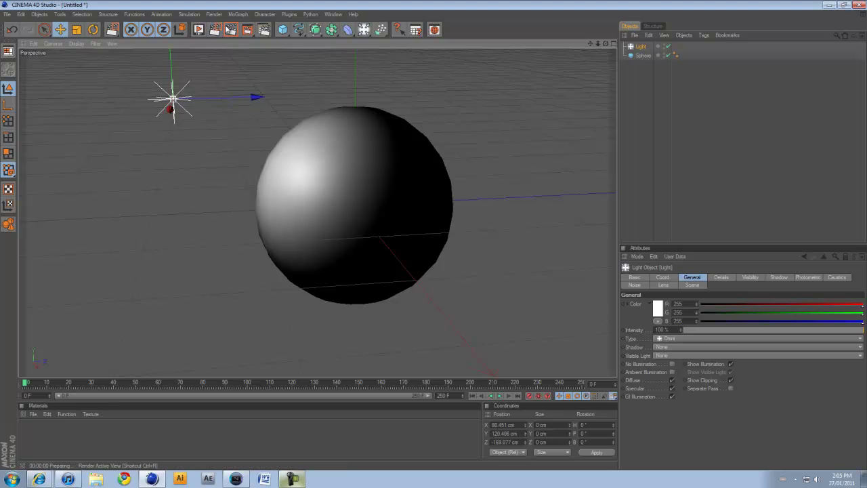
pyautogui.click(198, 30)
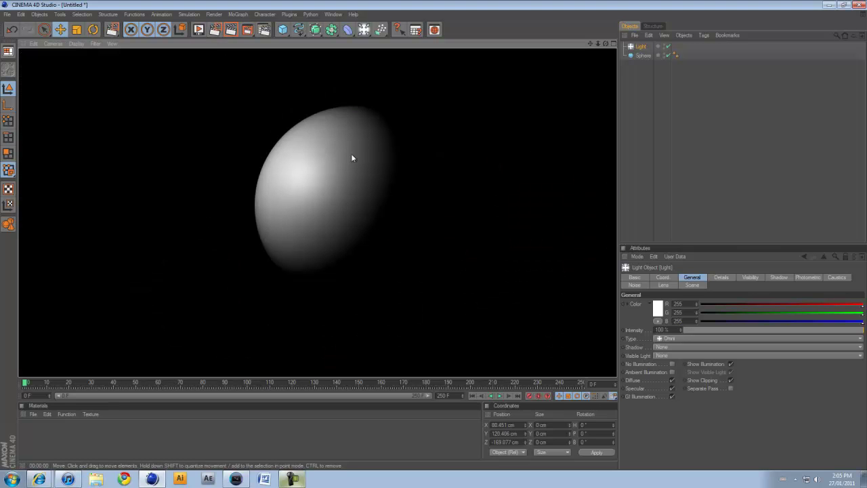
pyautogui.click(393, 287)
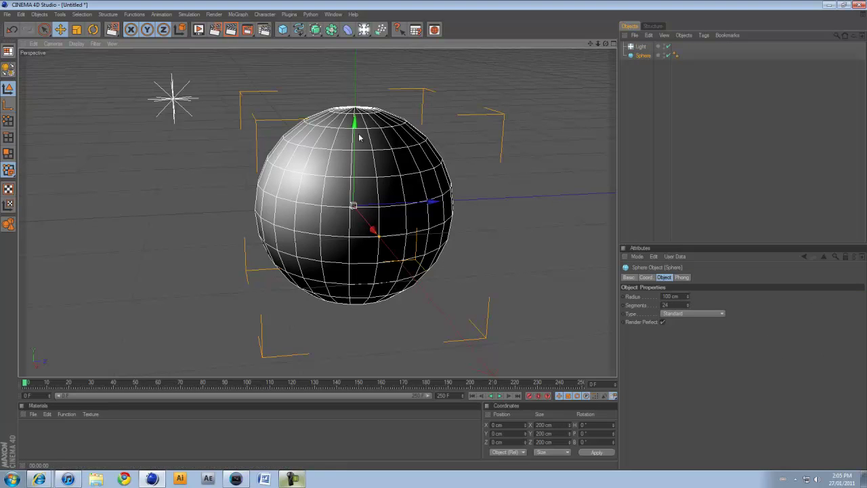
# Add a Floor object lowered to about Y -86 cm beneath the sphere, and render a preview.
pyautogui.click(364, 30)
pyautogui.click(449, 103)
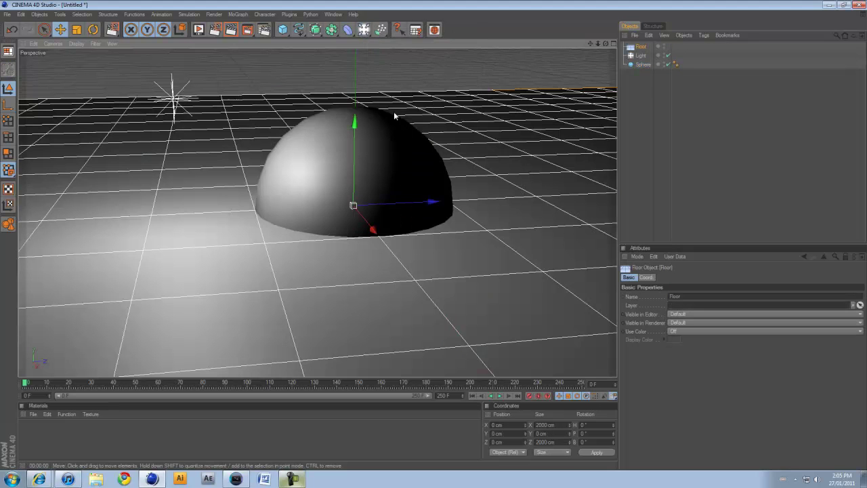
pyautogui.moveTo(353, 122); pyautogui.dragTo(435, 234)
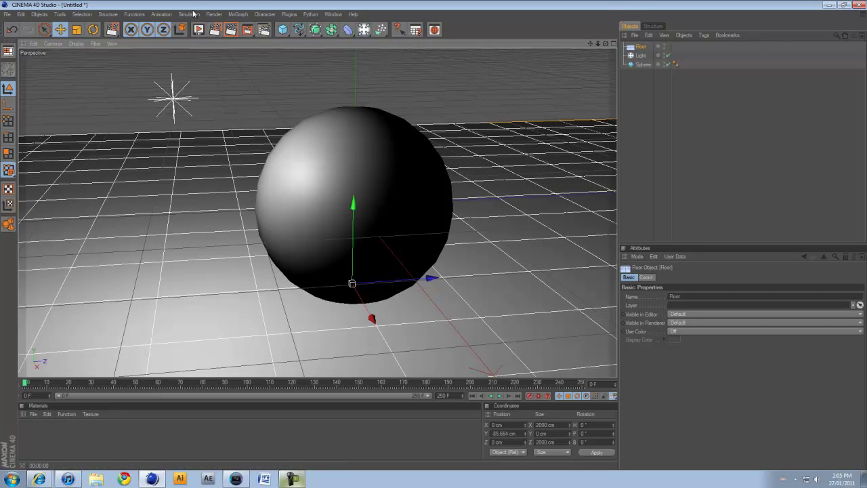
pyautogui.click(215, 29)
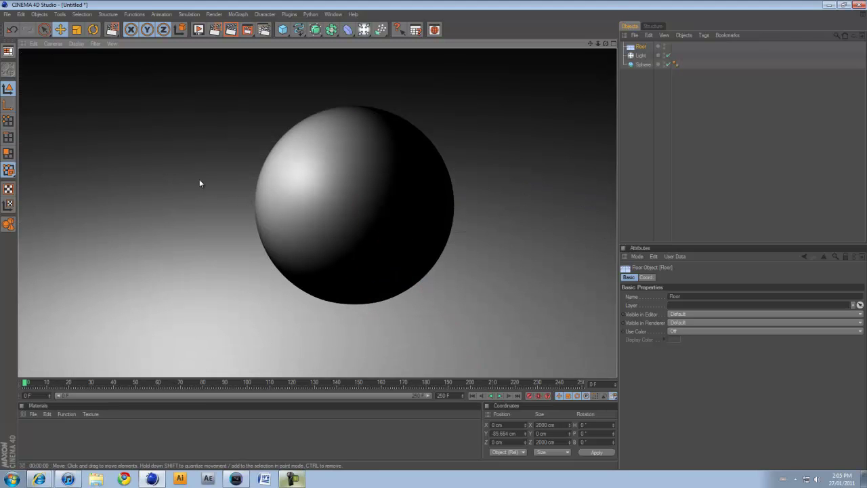
pyautogui.click(320, 95)
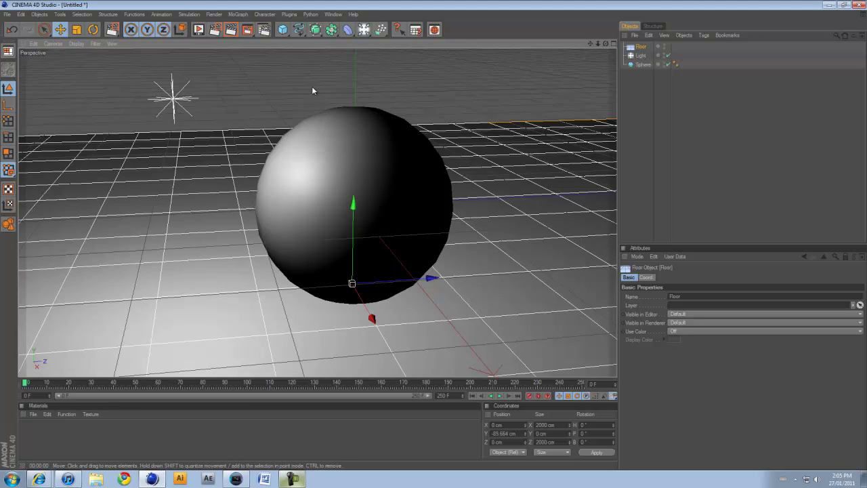
# Deselect the floor and select the sphere.
pyautogui.keyDown('alt'); pyautogui.moveTo(311, 90); pyautogui.dragTo(252, 122, button='right'); pyautogui.keyUp('alt')
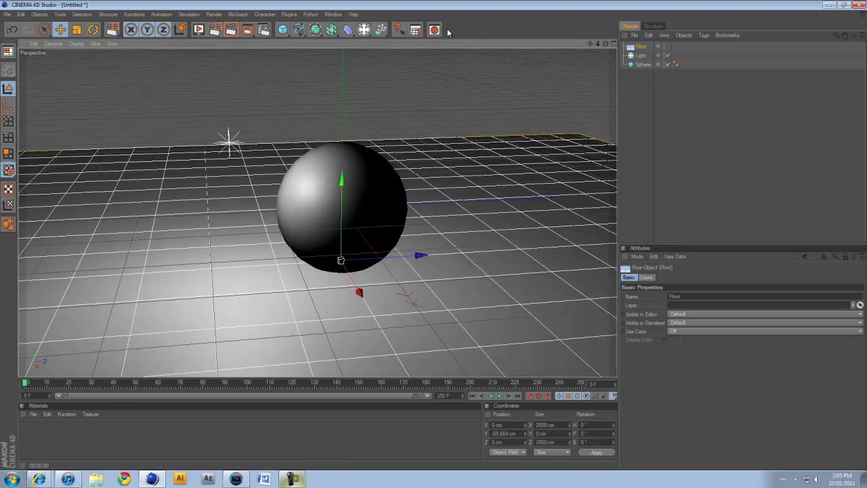
pyautogui.click(364, 111)
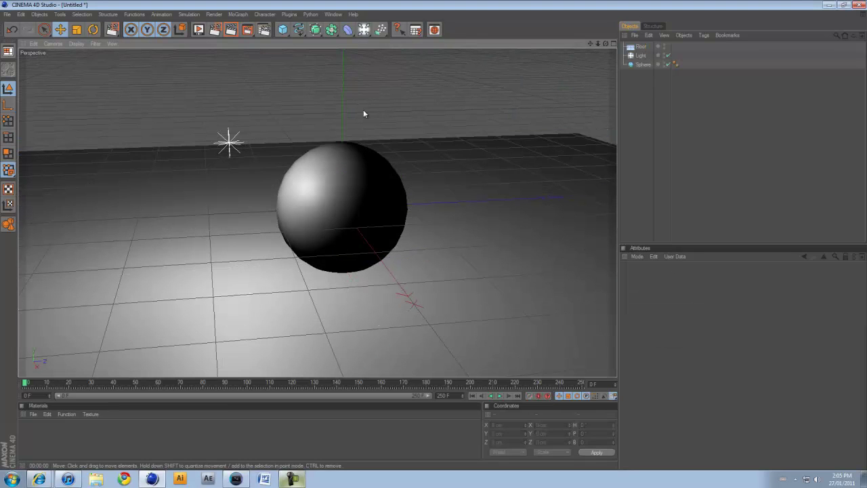
pyautogui.click(339, 240)
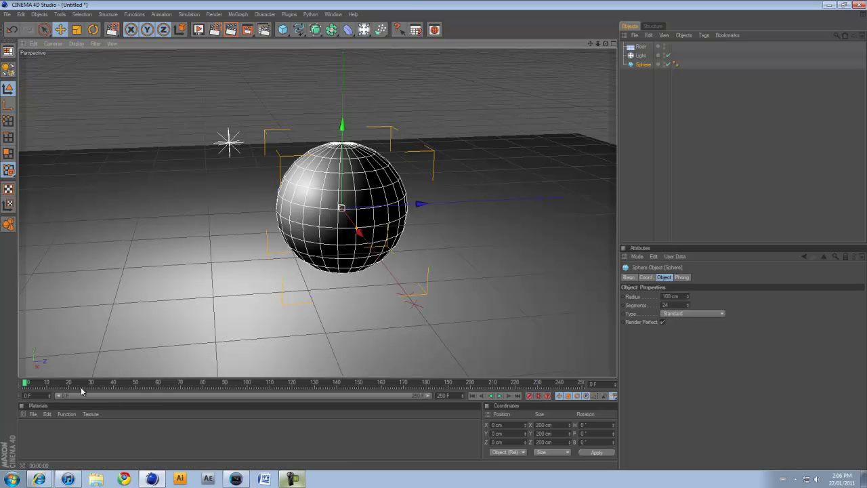
# Record a keyframe for the sphere at frame 0.
pyautogui.click(447, 396)
pyautogui.click(429, 432)
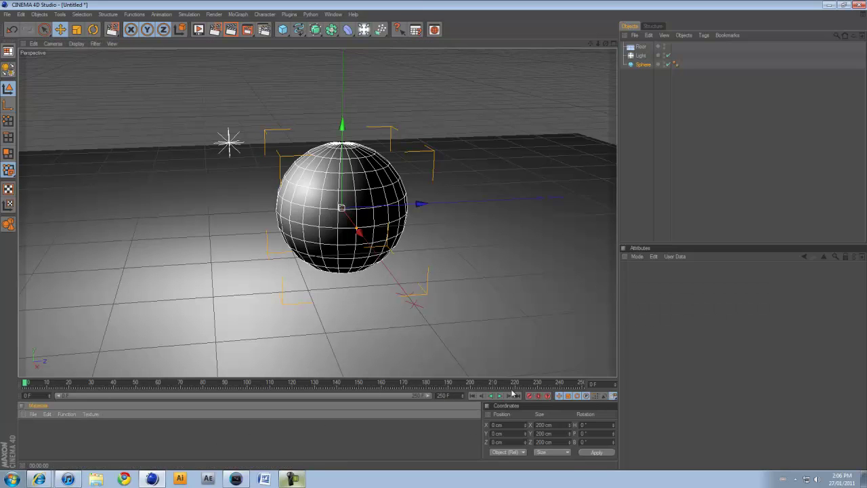
pyautogui.click(534, 382)
pyautogui.click(25, 383)
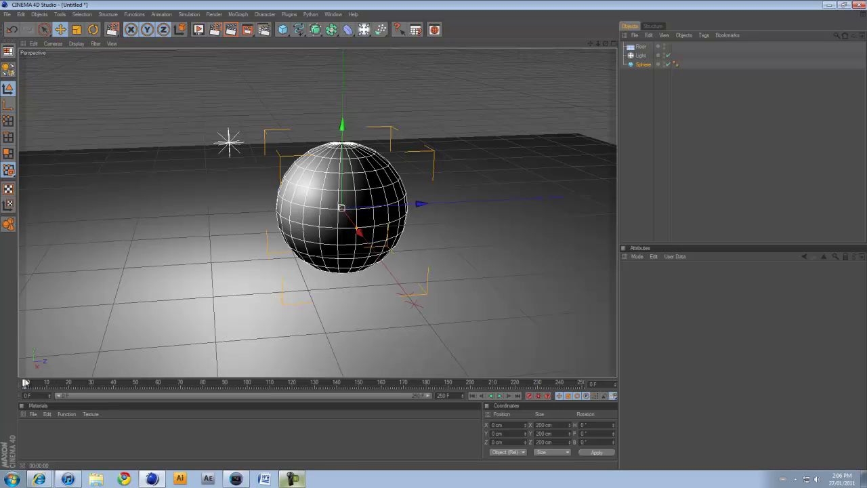
# At frame 60, move the sphere to about Z -421 cm, record a keyframe, and play the animation.
pyautogui.moveTo(25, 383); pyautogui.dragTo(34, 382)
pyautogui.moveTo(124, 407); pyautogui.dragTo(159, 411)
pyautogui.scroll(-5, 444, 194)
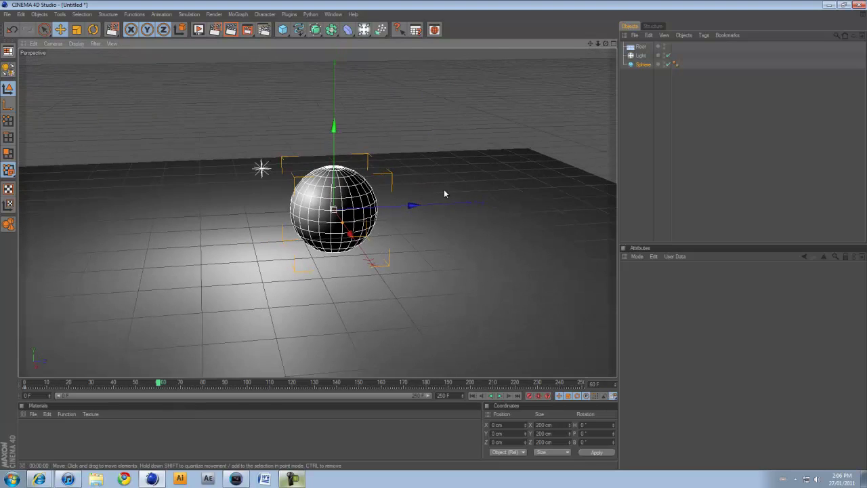
pyautogui.moveTo(407, 204); pyautogui.dragTo(424, 302)
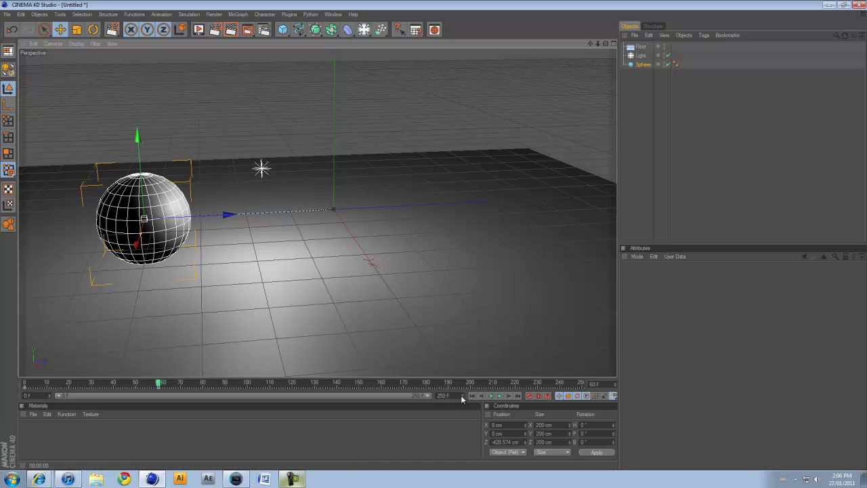
pyautogui.click(473, 396)
pyautogui.click(499, 396)
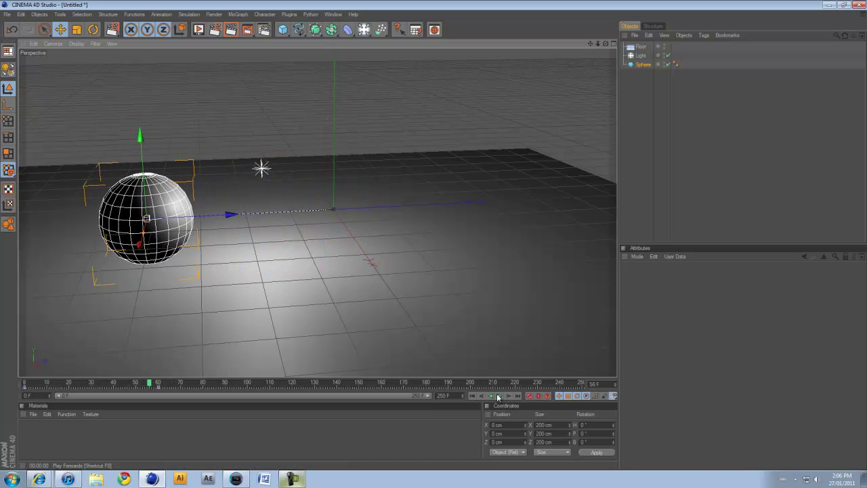
# Enable automatic keyframing and move the sphere to about Z 462 cm at frame 100.
pyautogui.click(472, 395)
pyautogui.moveTo(26, 382); pyautogui.dragTo(158, 384)
pyautogui.click(538, 396)
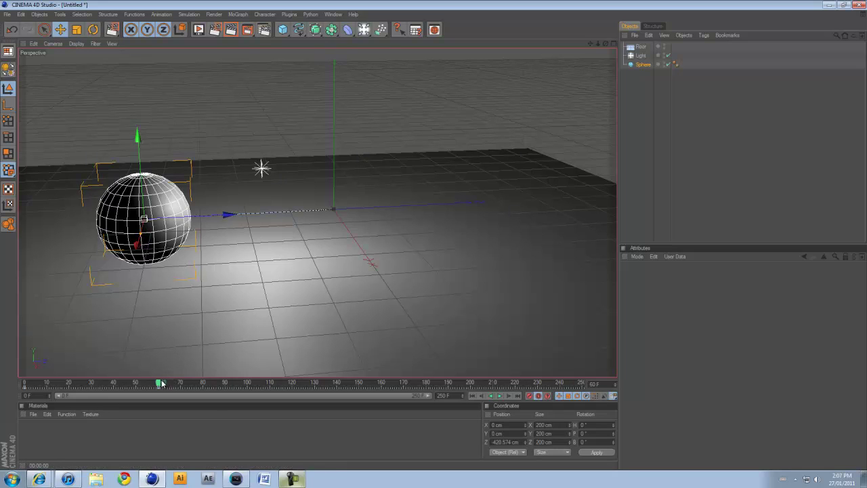
pyautogui.moveTo(161, 385); pyautogui.dragTo(248, 384)
pyautogui.moveTo(203, 217); pyautogui.dragTo(433, 238)
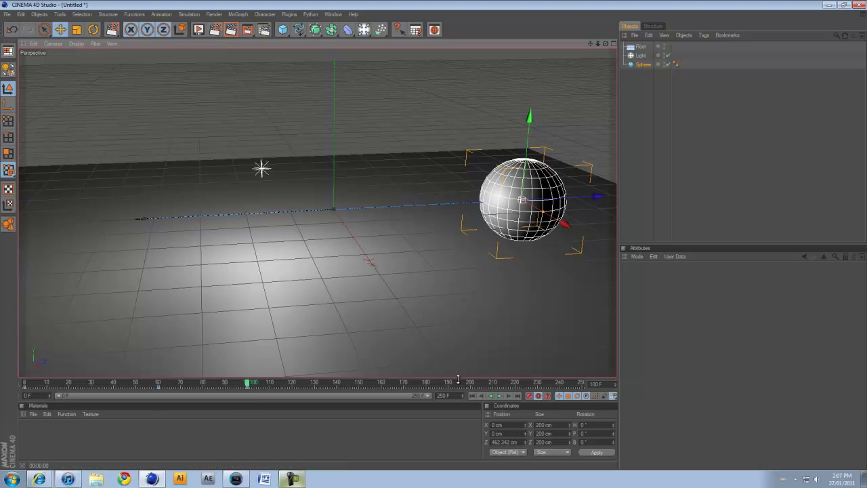
# Play the sphere animation from the start, return to frame 0, and switch off automatic keyframing.
pyautogui.click(469, 399)
pyautogui.click(500, 397)
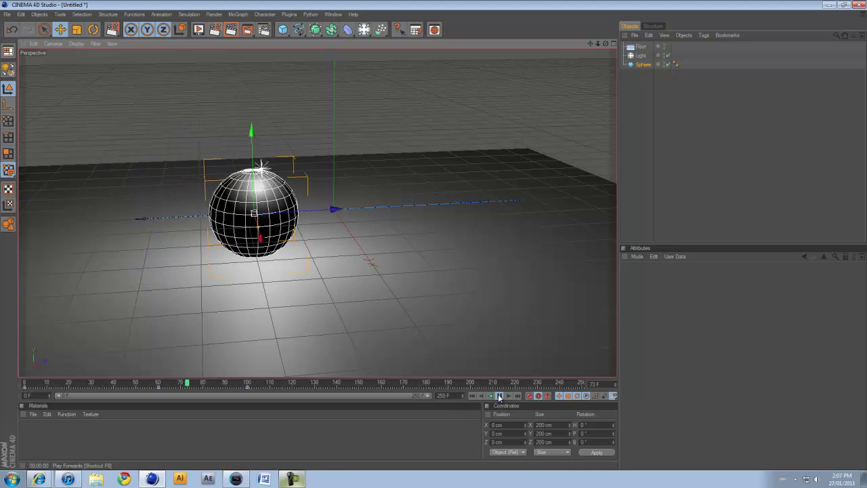
pyautogui.click(499, 397)
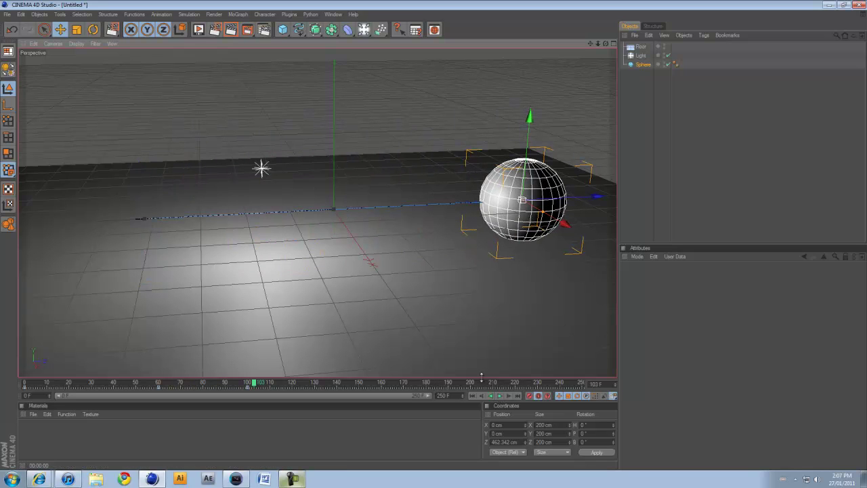
pyautogui.click(473, 396)
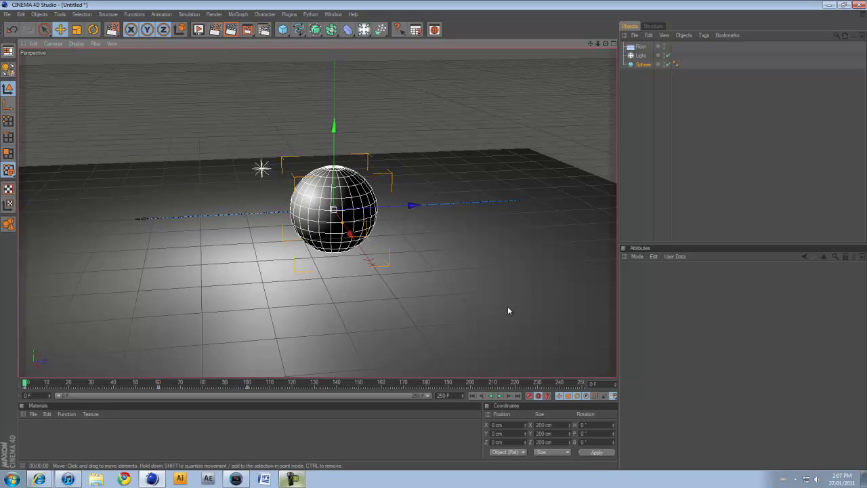
pyautogui.click(540, 397)
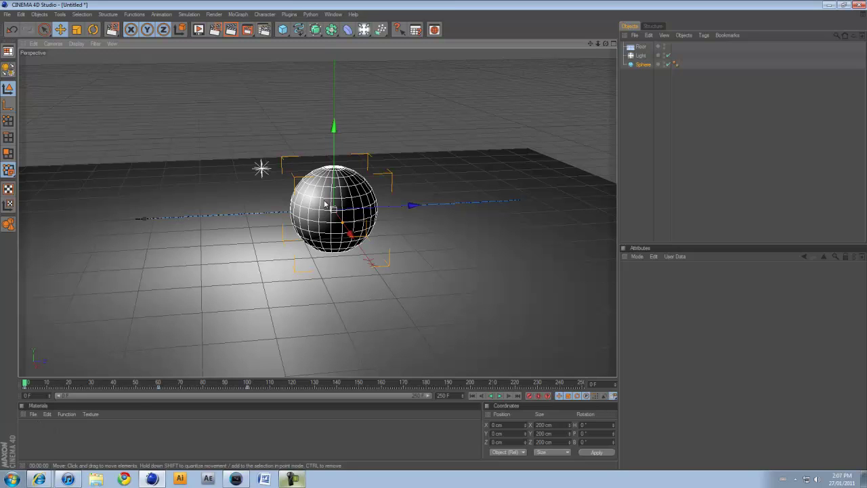
# Create a new material and open it in the Material Editor.
pyautogui.click(33, 414)
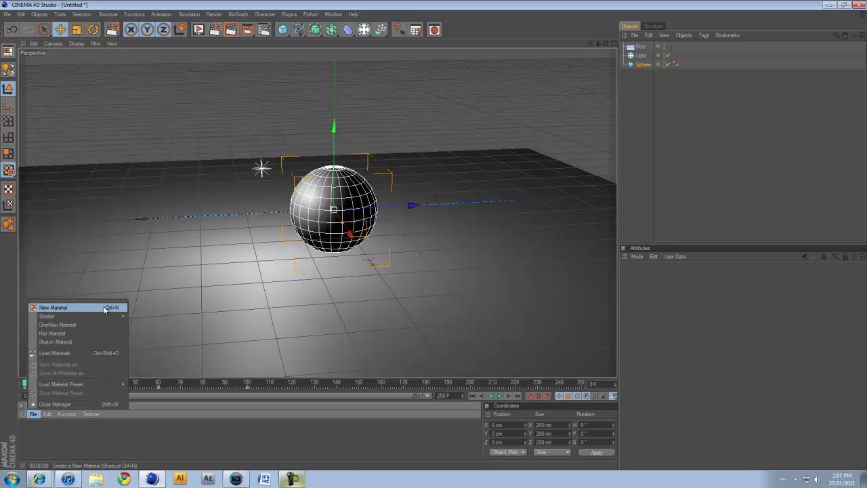
pyautogui.moveTo(106, 317)
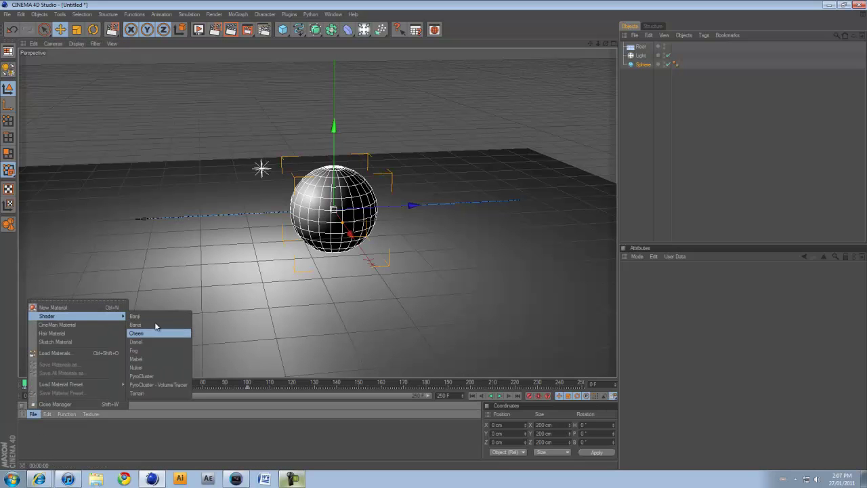
pyautogui.click(70, 431)
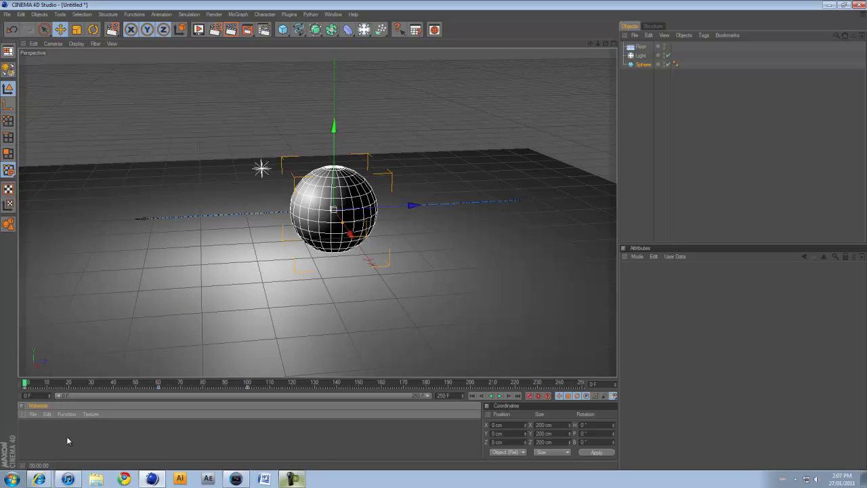
pyautogui.doubleClick(66, 437)
pyautogui.click(38, 413)
pyautogui.click(43, 438)
pyautogui.doubleClick(35, 438)
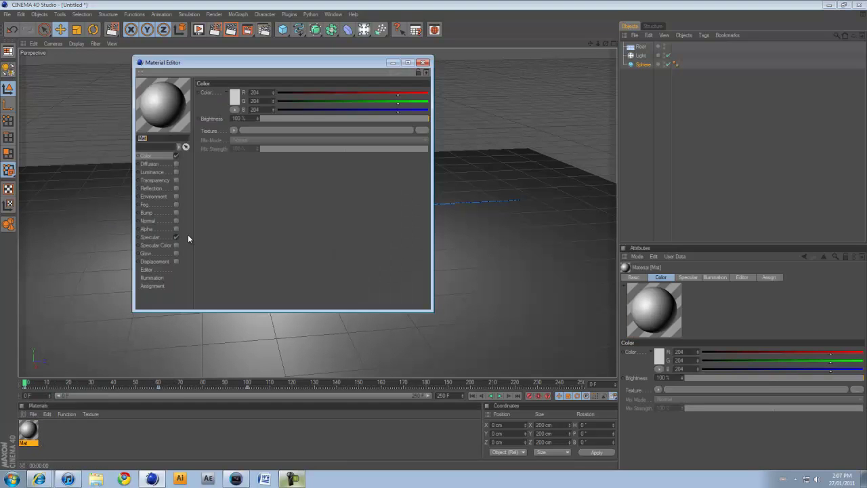
# Set the material's color to orange with R 255, G 80, B 0.
pyautogui.click(234, 97)
pyautogui.moveTo(226, 60); pyautogui.dragTo(220, 63)
pyautogui.click(238, 63)
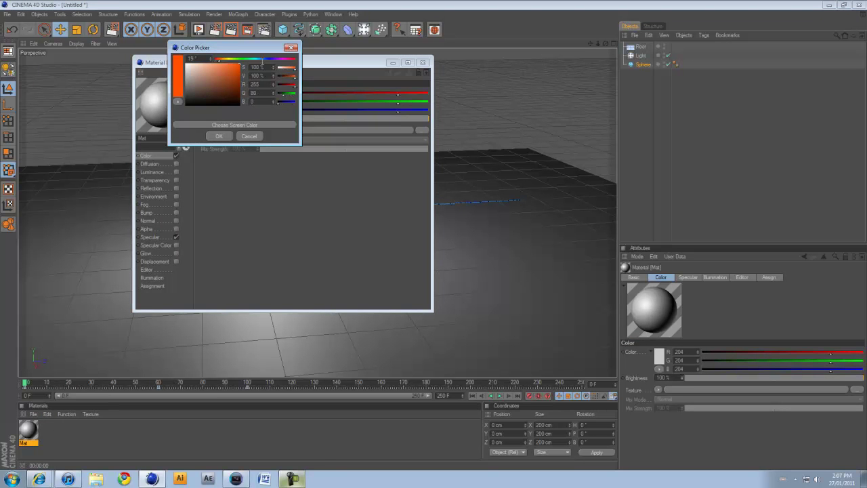
pyautogui.click(218, 136)
pyautogui.click(422, 62)
# Apply the orange material to the sphere and render a preview of the view.
pyautogui.moveTo(28, 430); pyautogui.dragTo(333, 188)
pyautogui.click(228, 34)
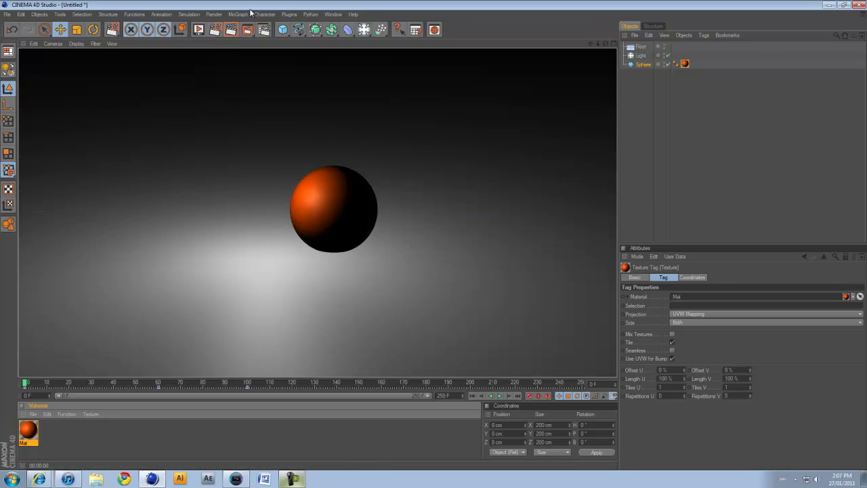
# Set up a Full Render animation preview of all frames with an image size of 720.
pyautogui.click(202, 34)
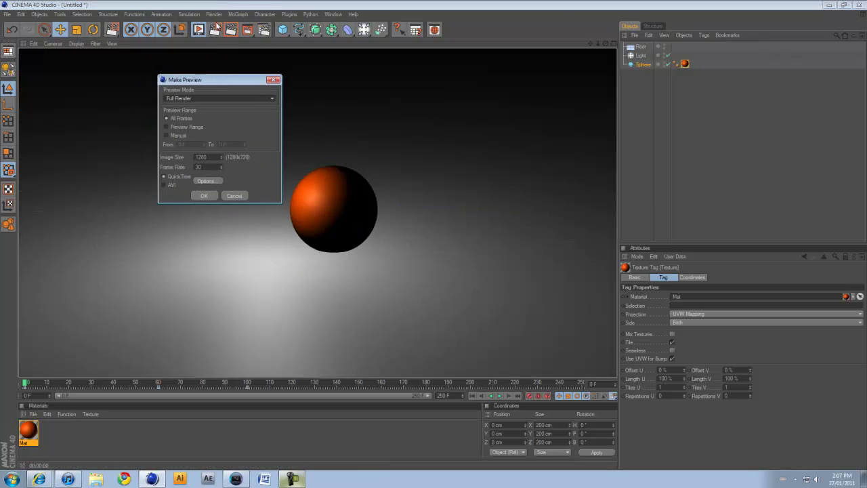
pyautogui.click(273, 80)
pyautogui.click(214, 14)
pyautogui.click(255, 93)
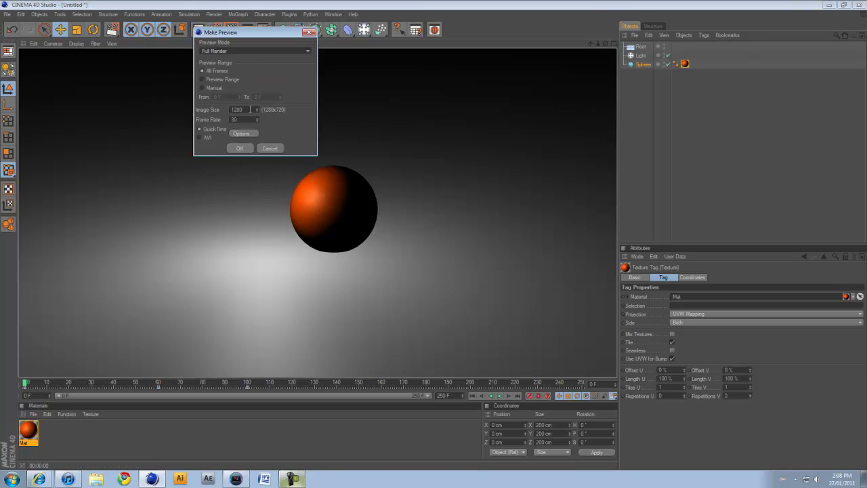
pyautogui.click(251, 109)
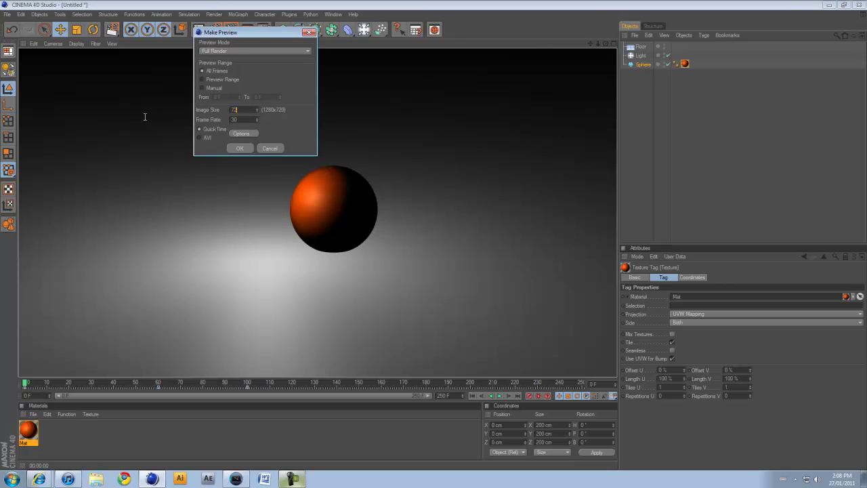
# Set the QuickTime compression type to Animation and generate the animation preview.
pyautogui.click(231, 134)
pyautogui.click(407, 96)
pyautogui.click(399, 106)
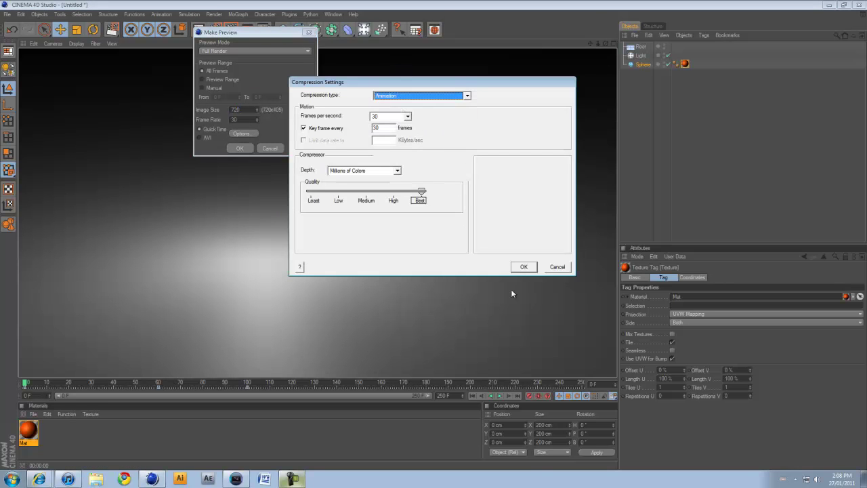
pyautogui.click(524, 267)
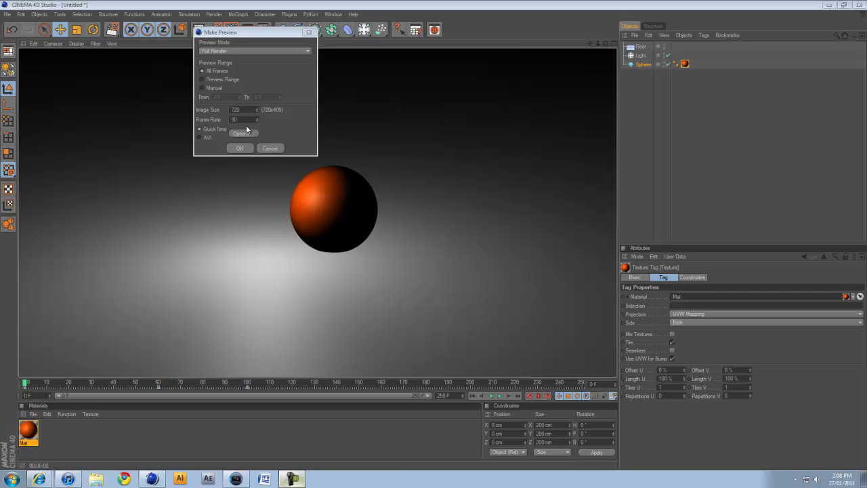
pyautogui.click(240, 148)
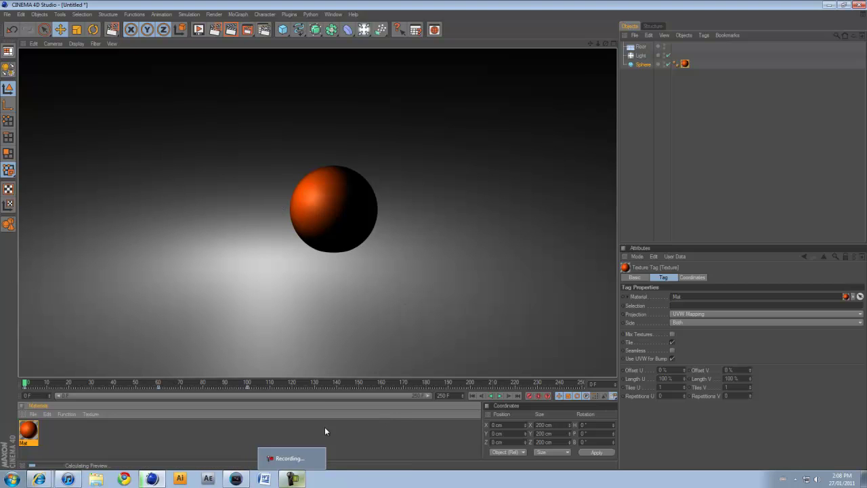
# Play and scrub through the rendered animation preview in the Picture Viewer, and close the viewer.
pyautogui.click(292, 478)
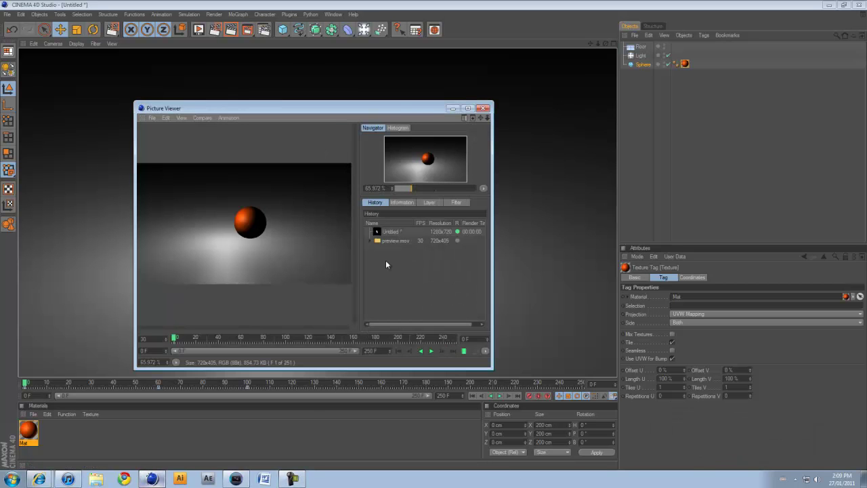
pyautogui.moveTo(401, 108); pyautogui.dragTo(408, 85)
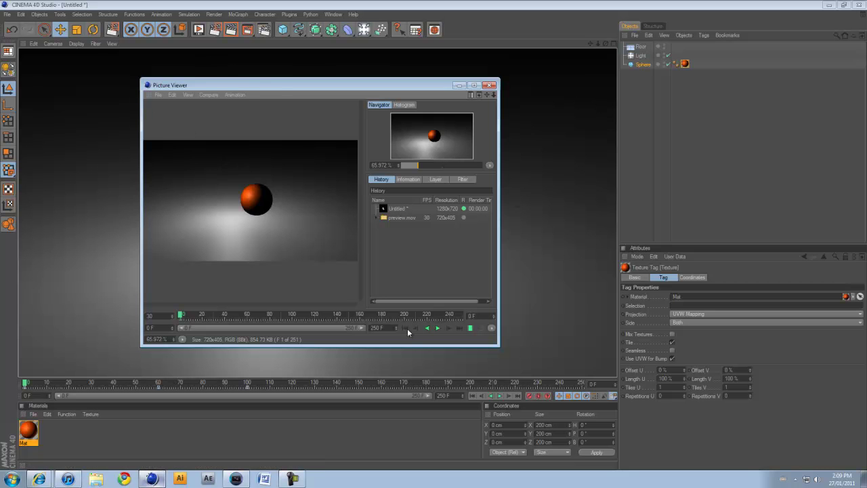
pyautogui.moveTo(277, 86); pyautogui.dragTo(285, 92)
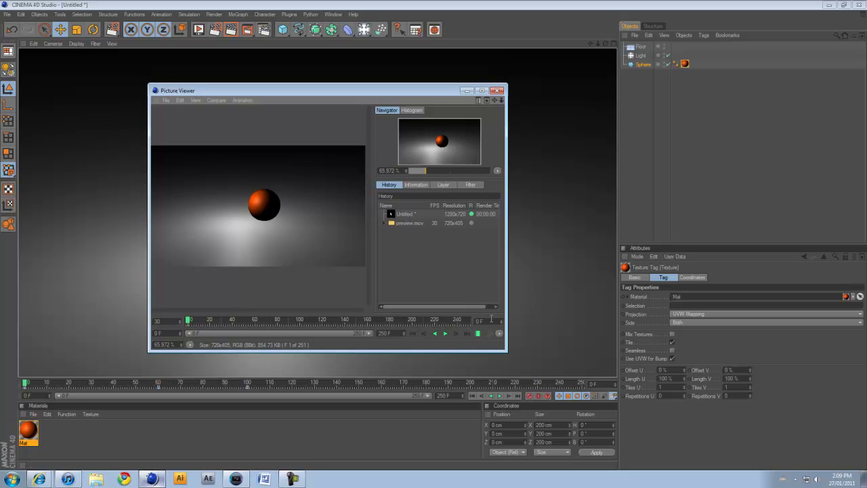
pyautogui.click(446, 334)
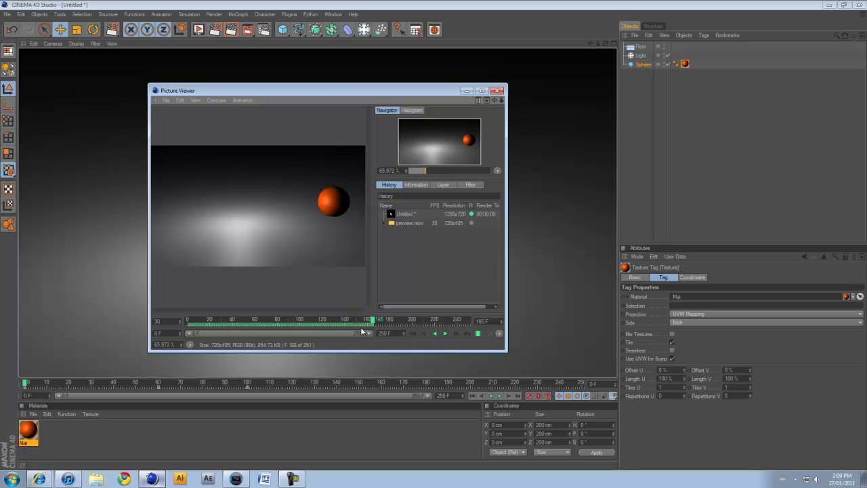
pyautogui.moveTo(337, 320); pyautogui.dragTo(389, 246)
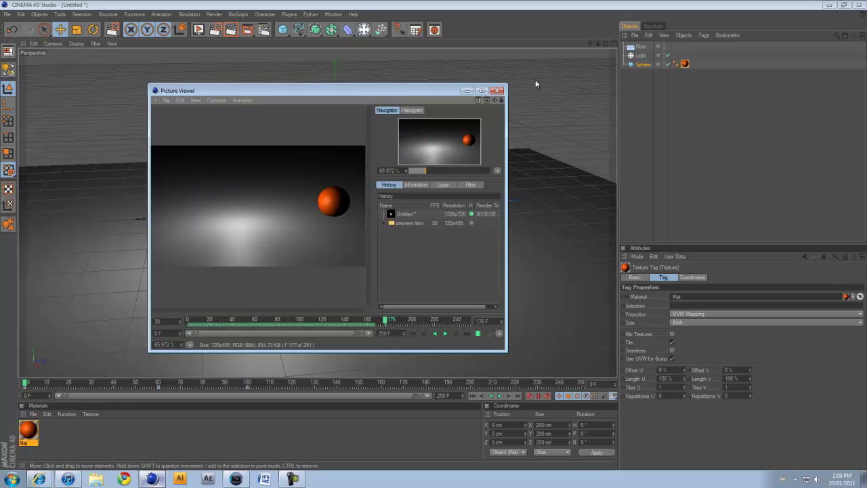
pyautogui.click(498, 91)
# Set the light's shadow to Shadow Maps (Soft) and render a preview of the view.
pyautogui.click(639, 55)
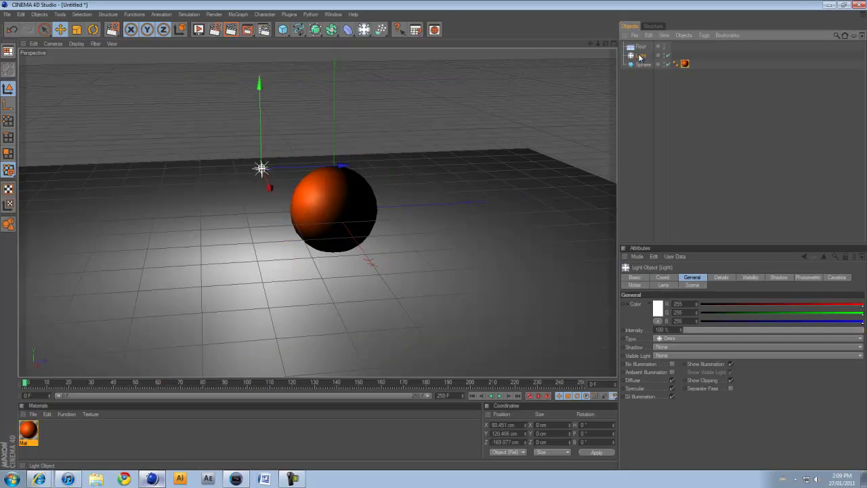
pyautogui.click(659, 346)
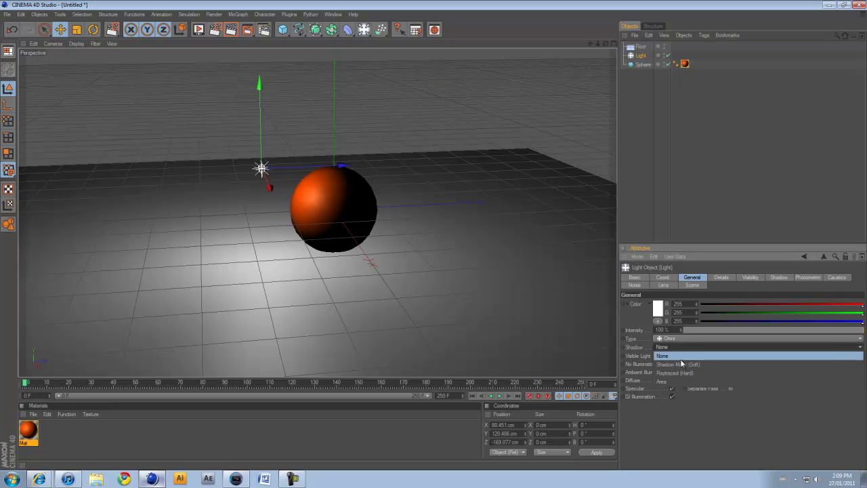
pyautogui.click(667, 355)
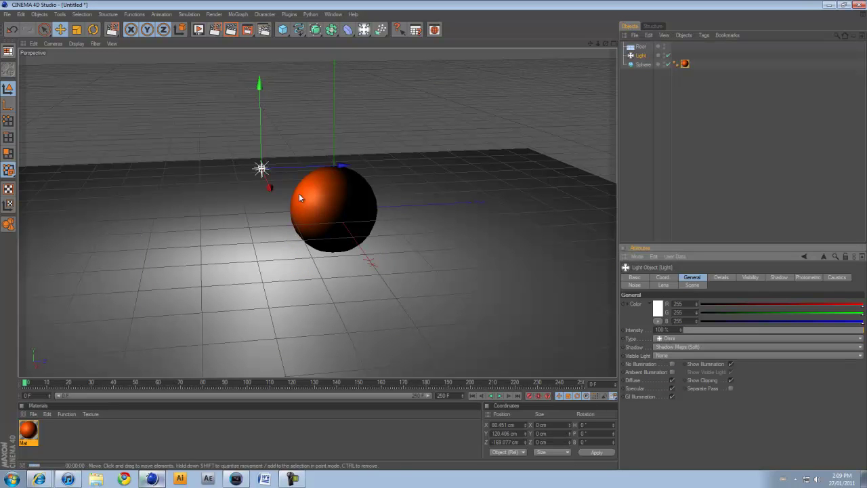
pyautogui.hotkey('ctrl', 'r')
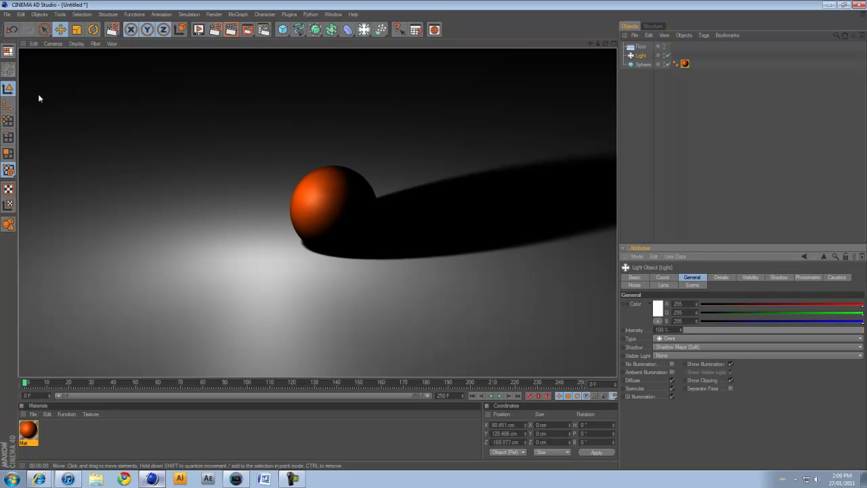
# Clear the render preview, select the floor object, and deselect the orange material.
pyautogui.click(202, 139)
pyautogui.click(323, 176)
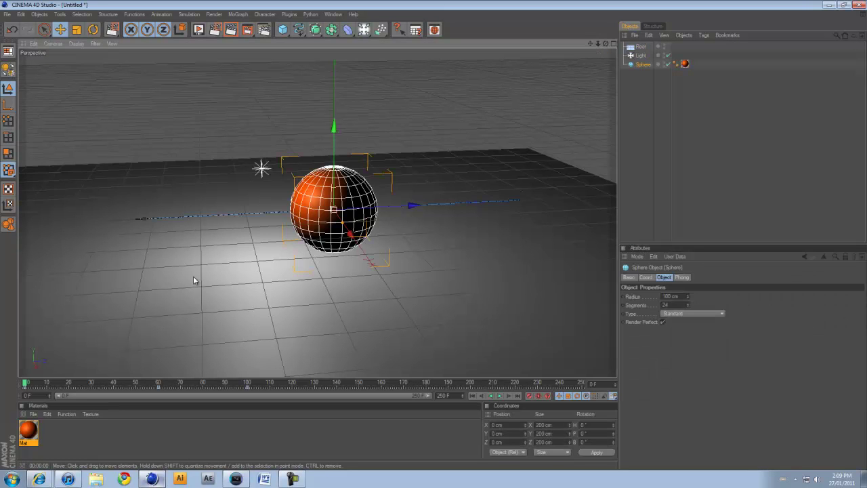
pyautogui.click(194, 277)
pyautogui.click(147, 427)
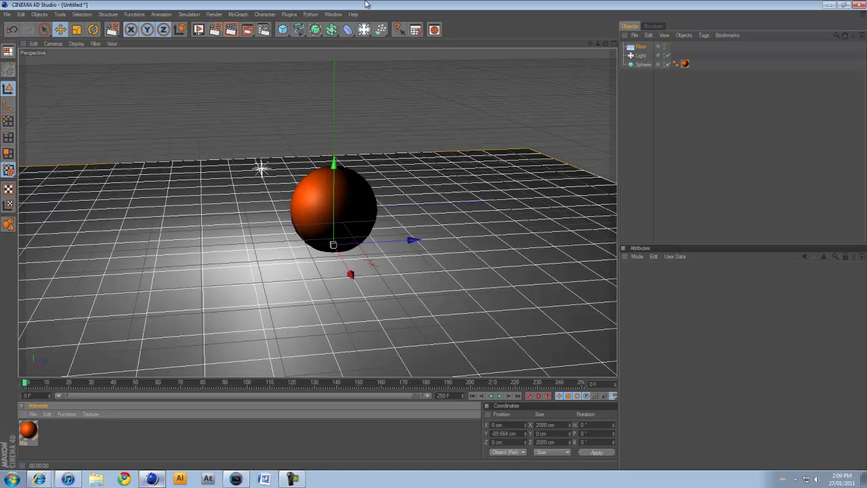
pyautogui.click(245, 15)
pyautogui.moveTo(85, 10)
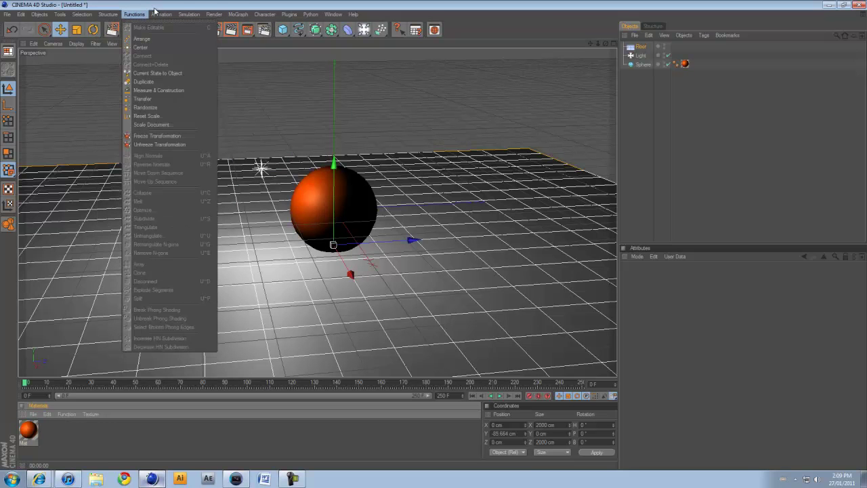
pyautogui.moveTo(238, 15)
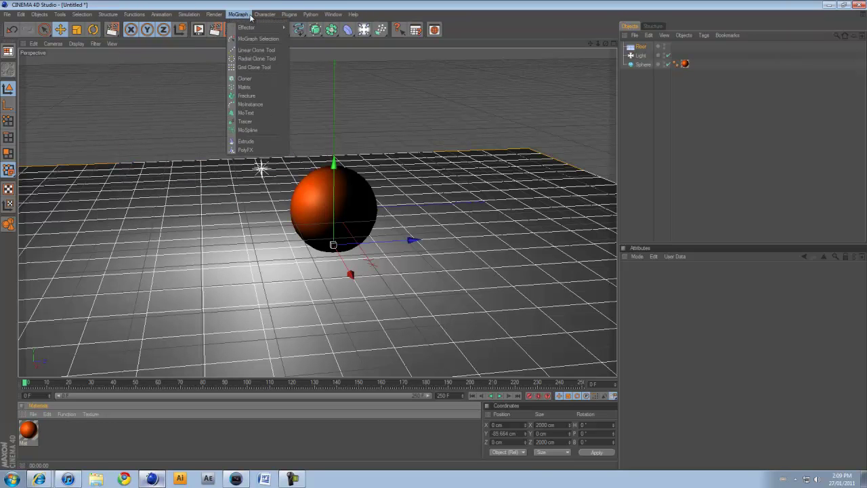
pyautogui.moveTo(317, 18)
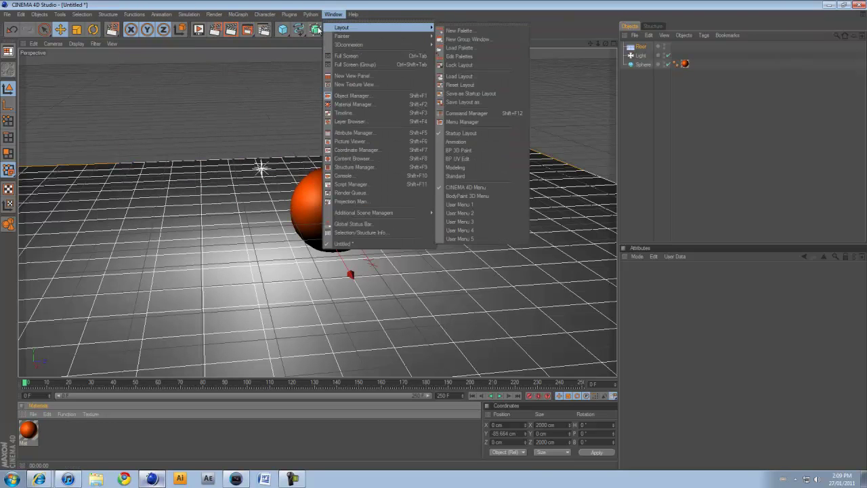
pyautogui.click(297, 70)
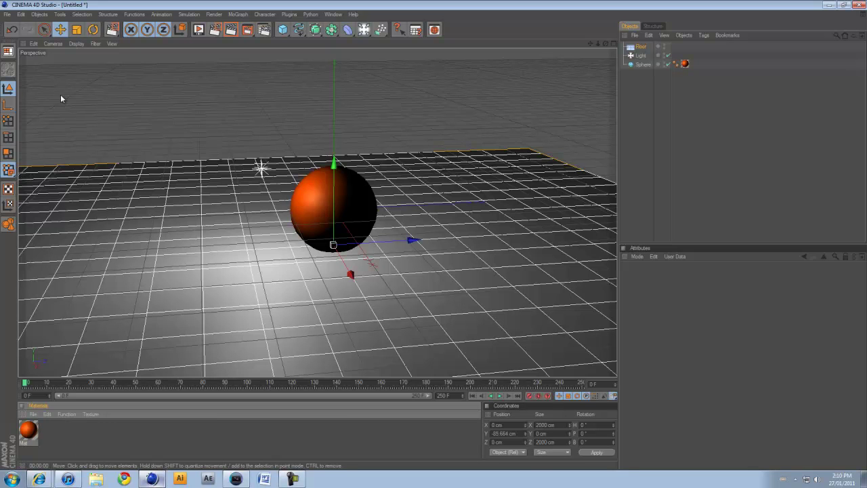
# Activate the Move tool and select the light object in the perspective view.
pyautogui.click(62, 30)
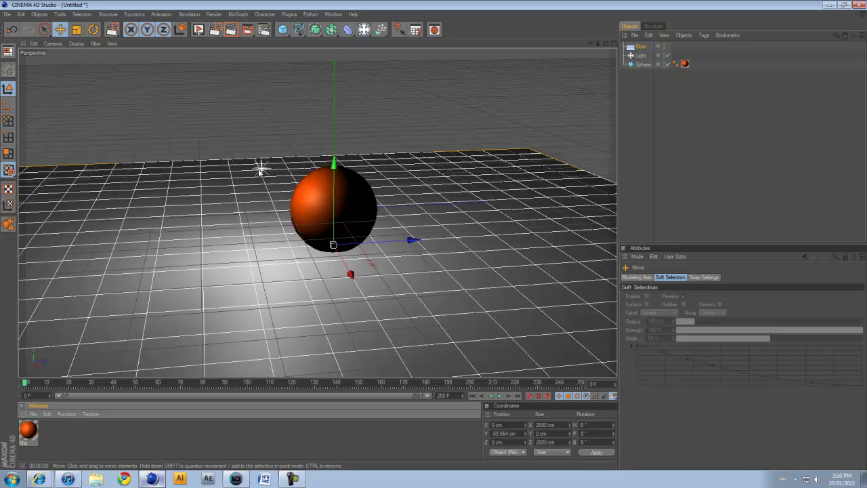
pyautogui.click(262, 168)
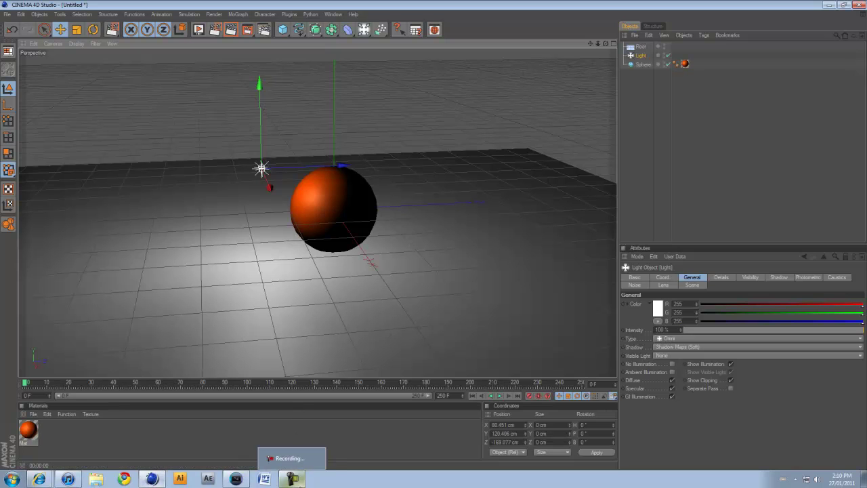
pyautogui.click(290, 479)
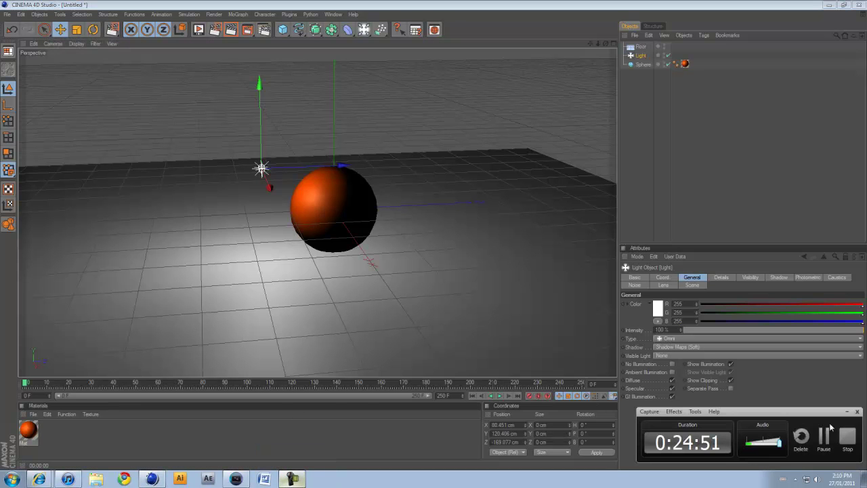